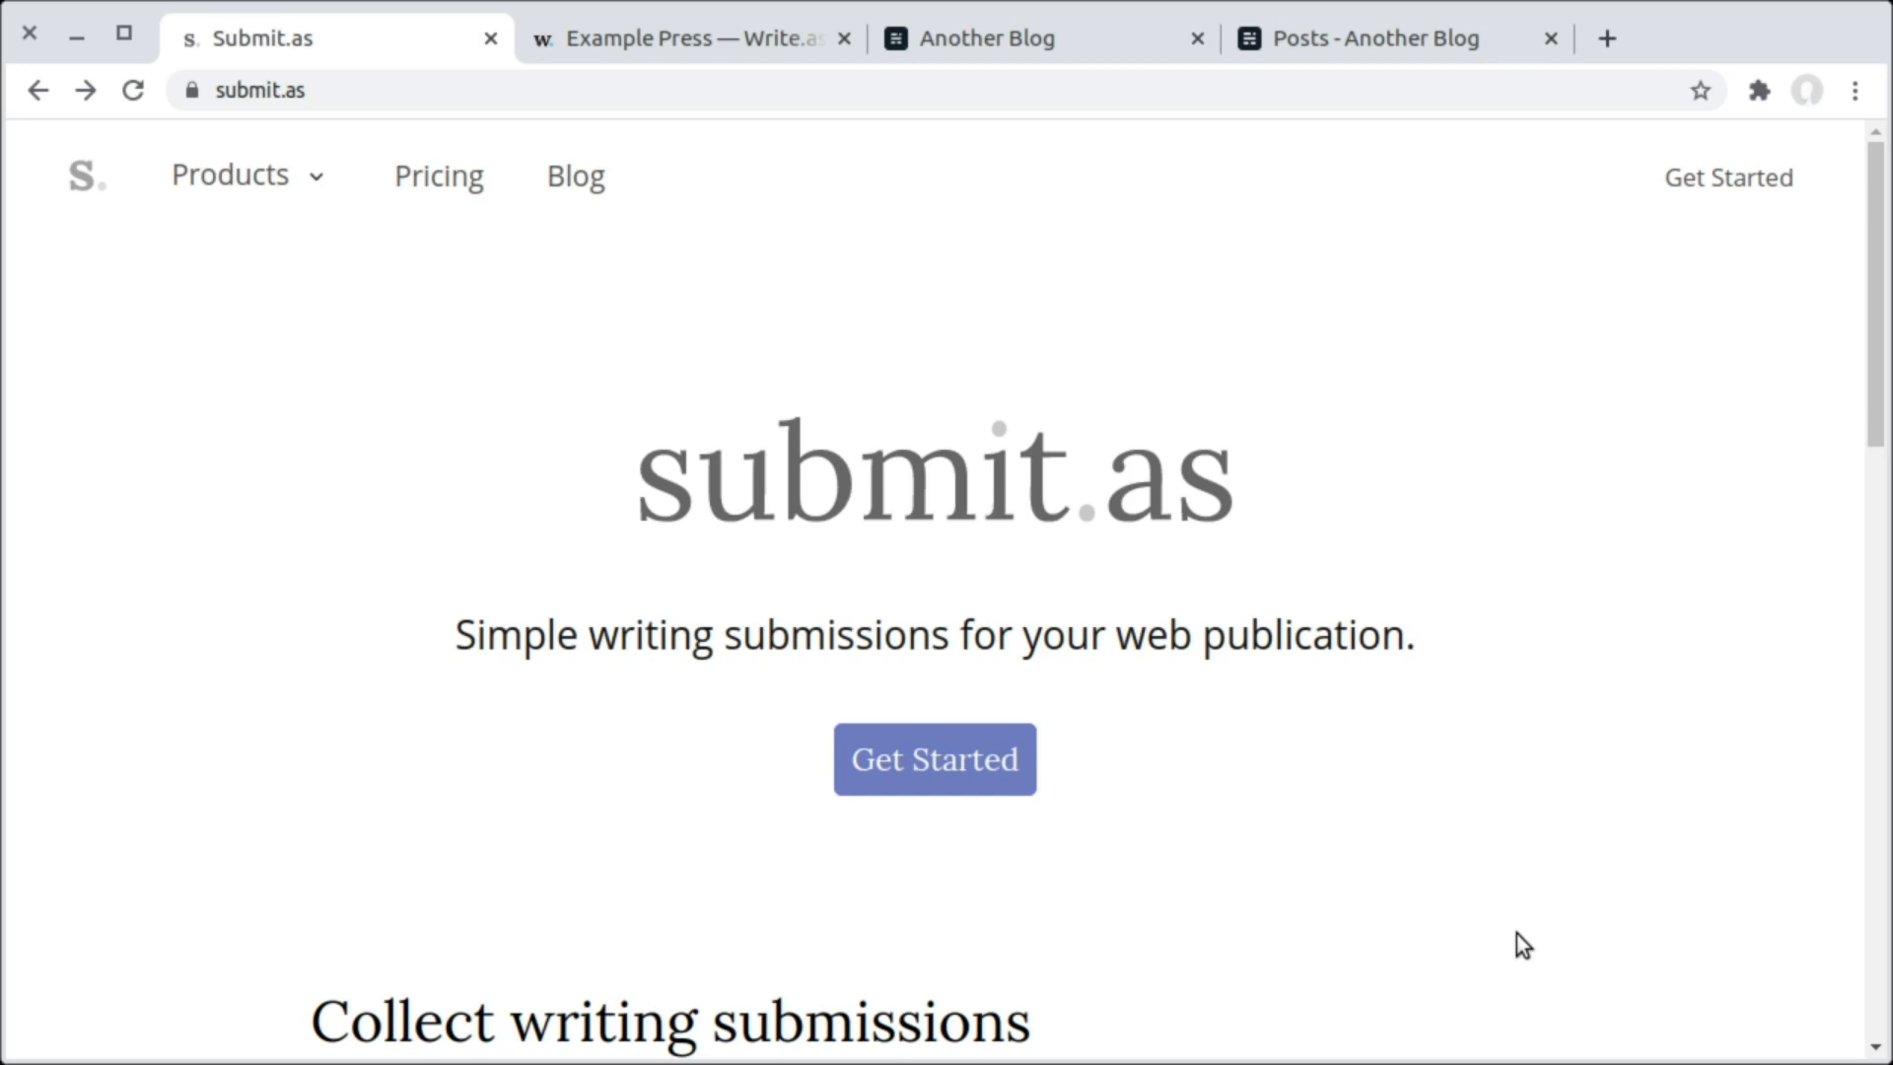
# Open the Submit.as pricing page and examine the Core, Publisher and Institution plans.
pyautogui.click(477, 181)
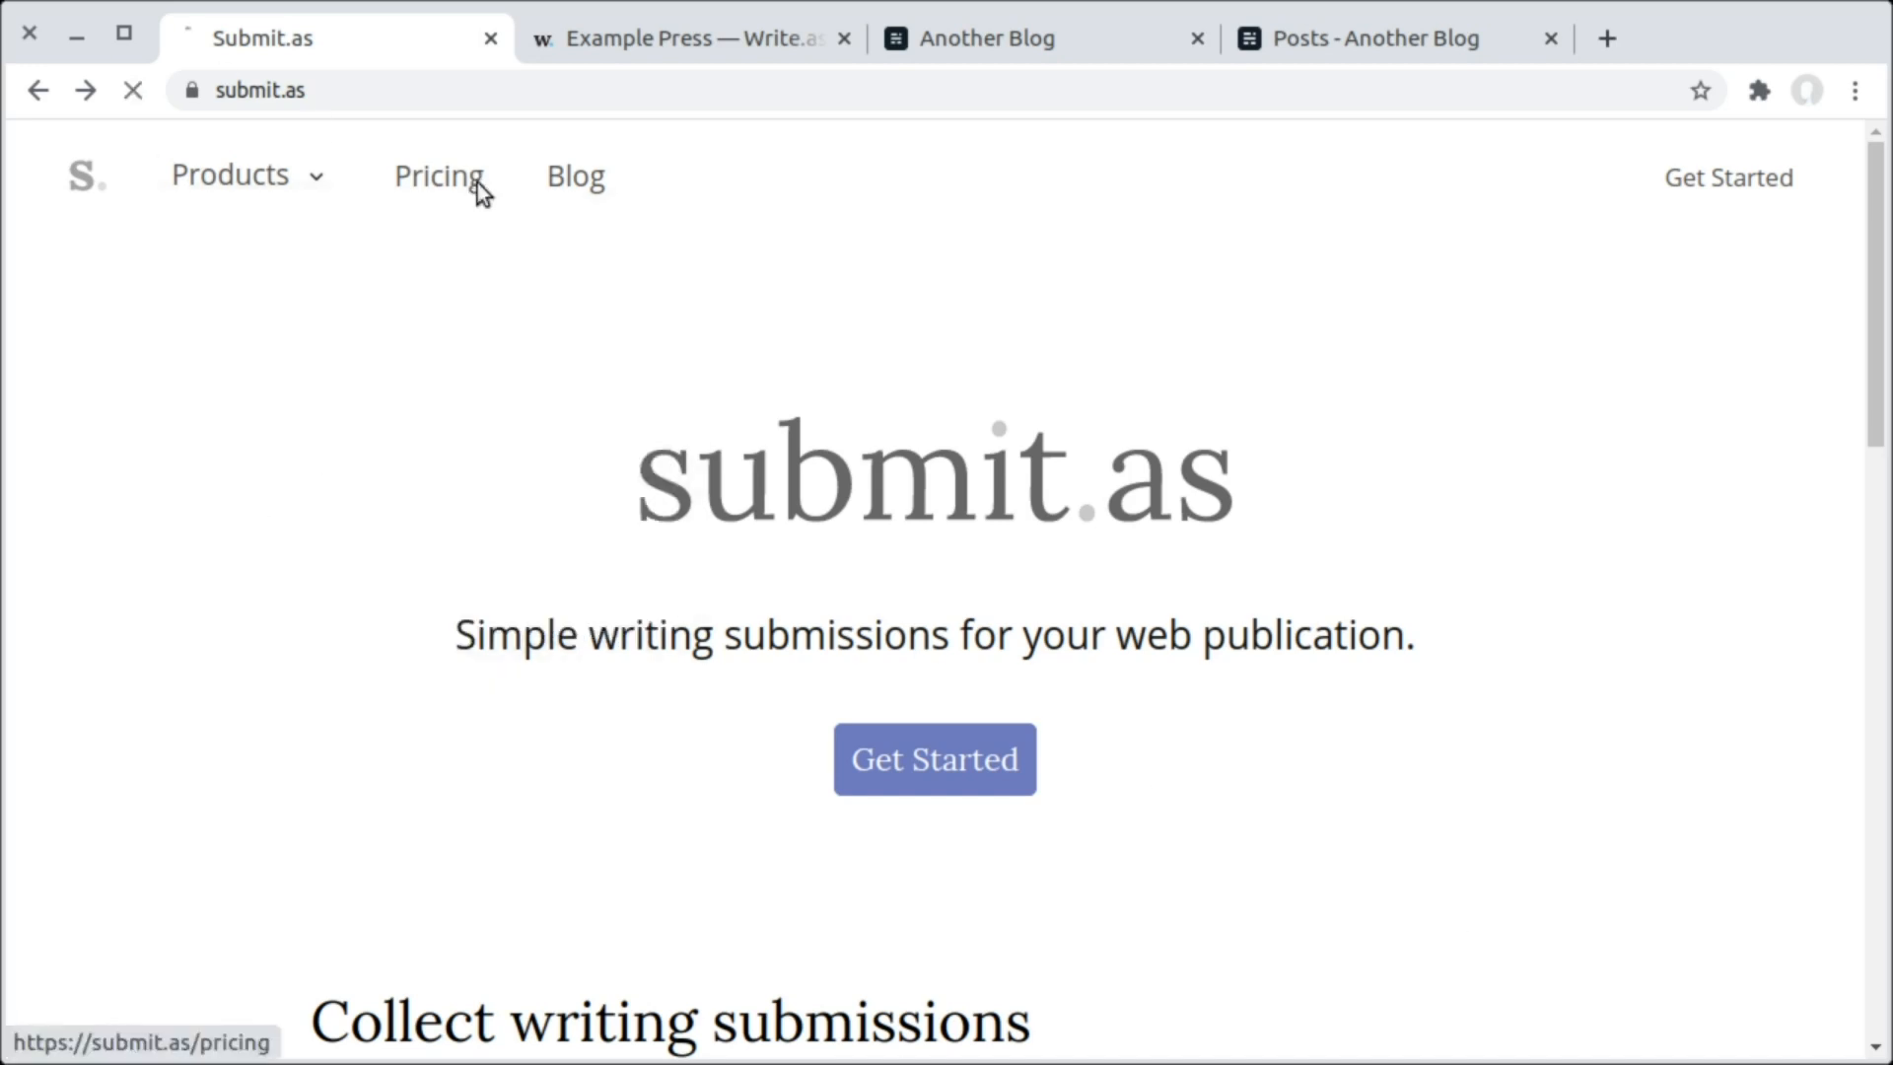
pyautogui.scroll(-1, 1110, 541)
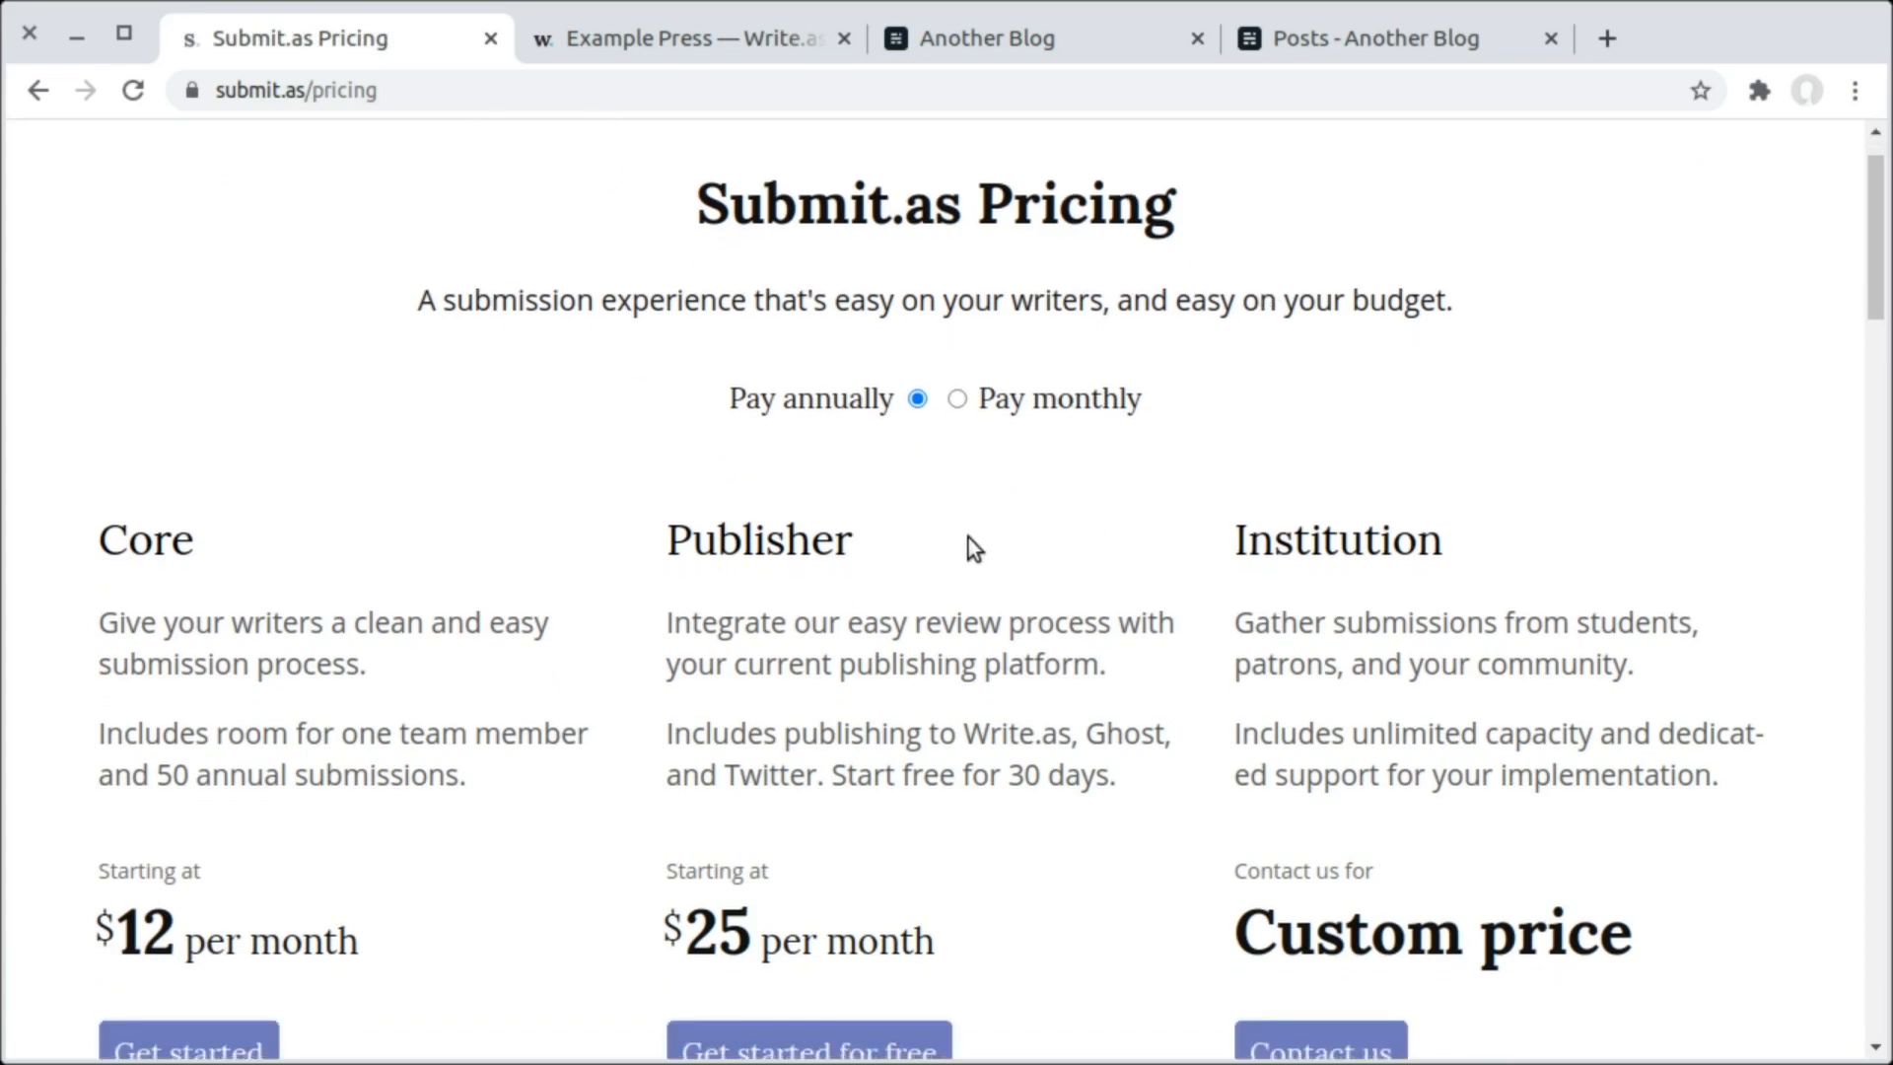
pyautogui.scroll(-2, 968, 537)
pyautogui.scroll(-2, 1111, 637)
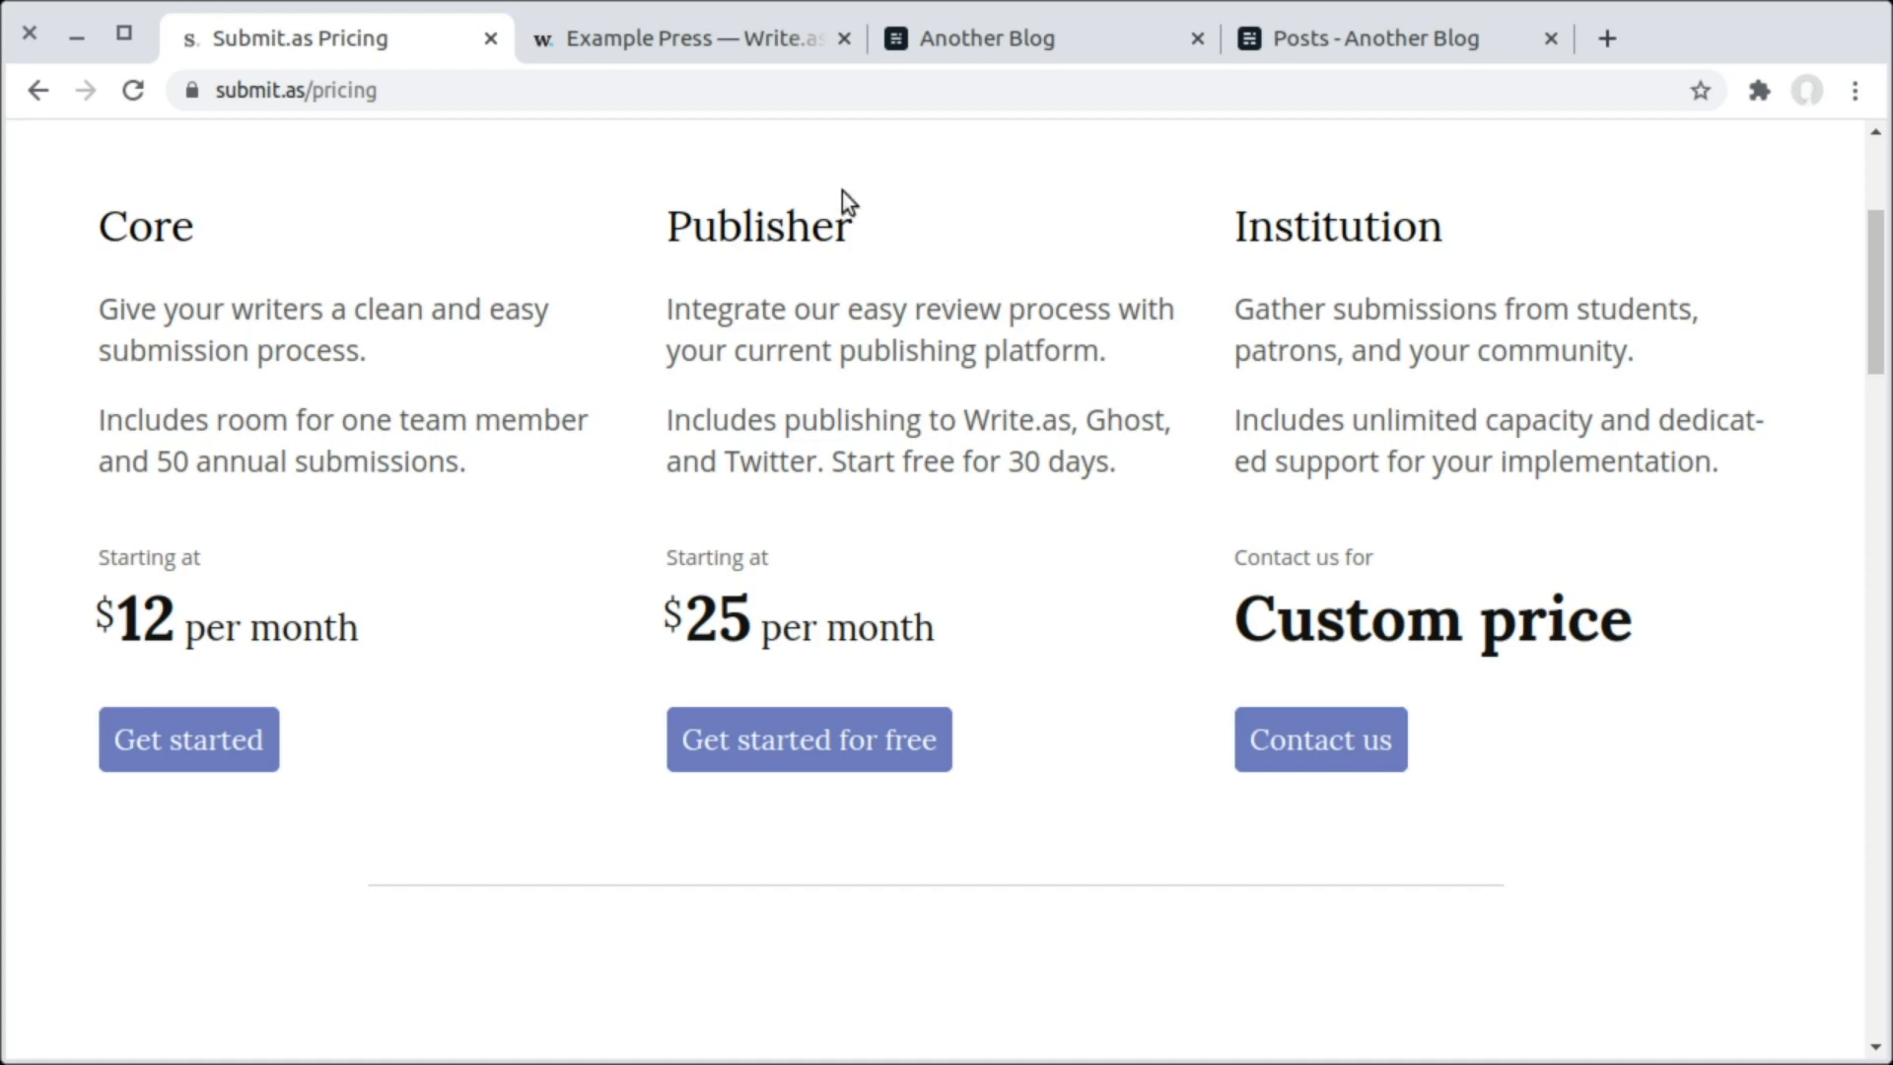
# Switch to Write.as and examine the Ghost connection form in the Example Press integrations.
pyautogui.click(720, 44)
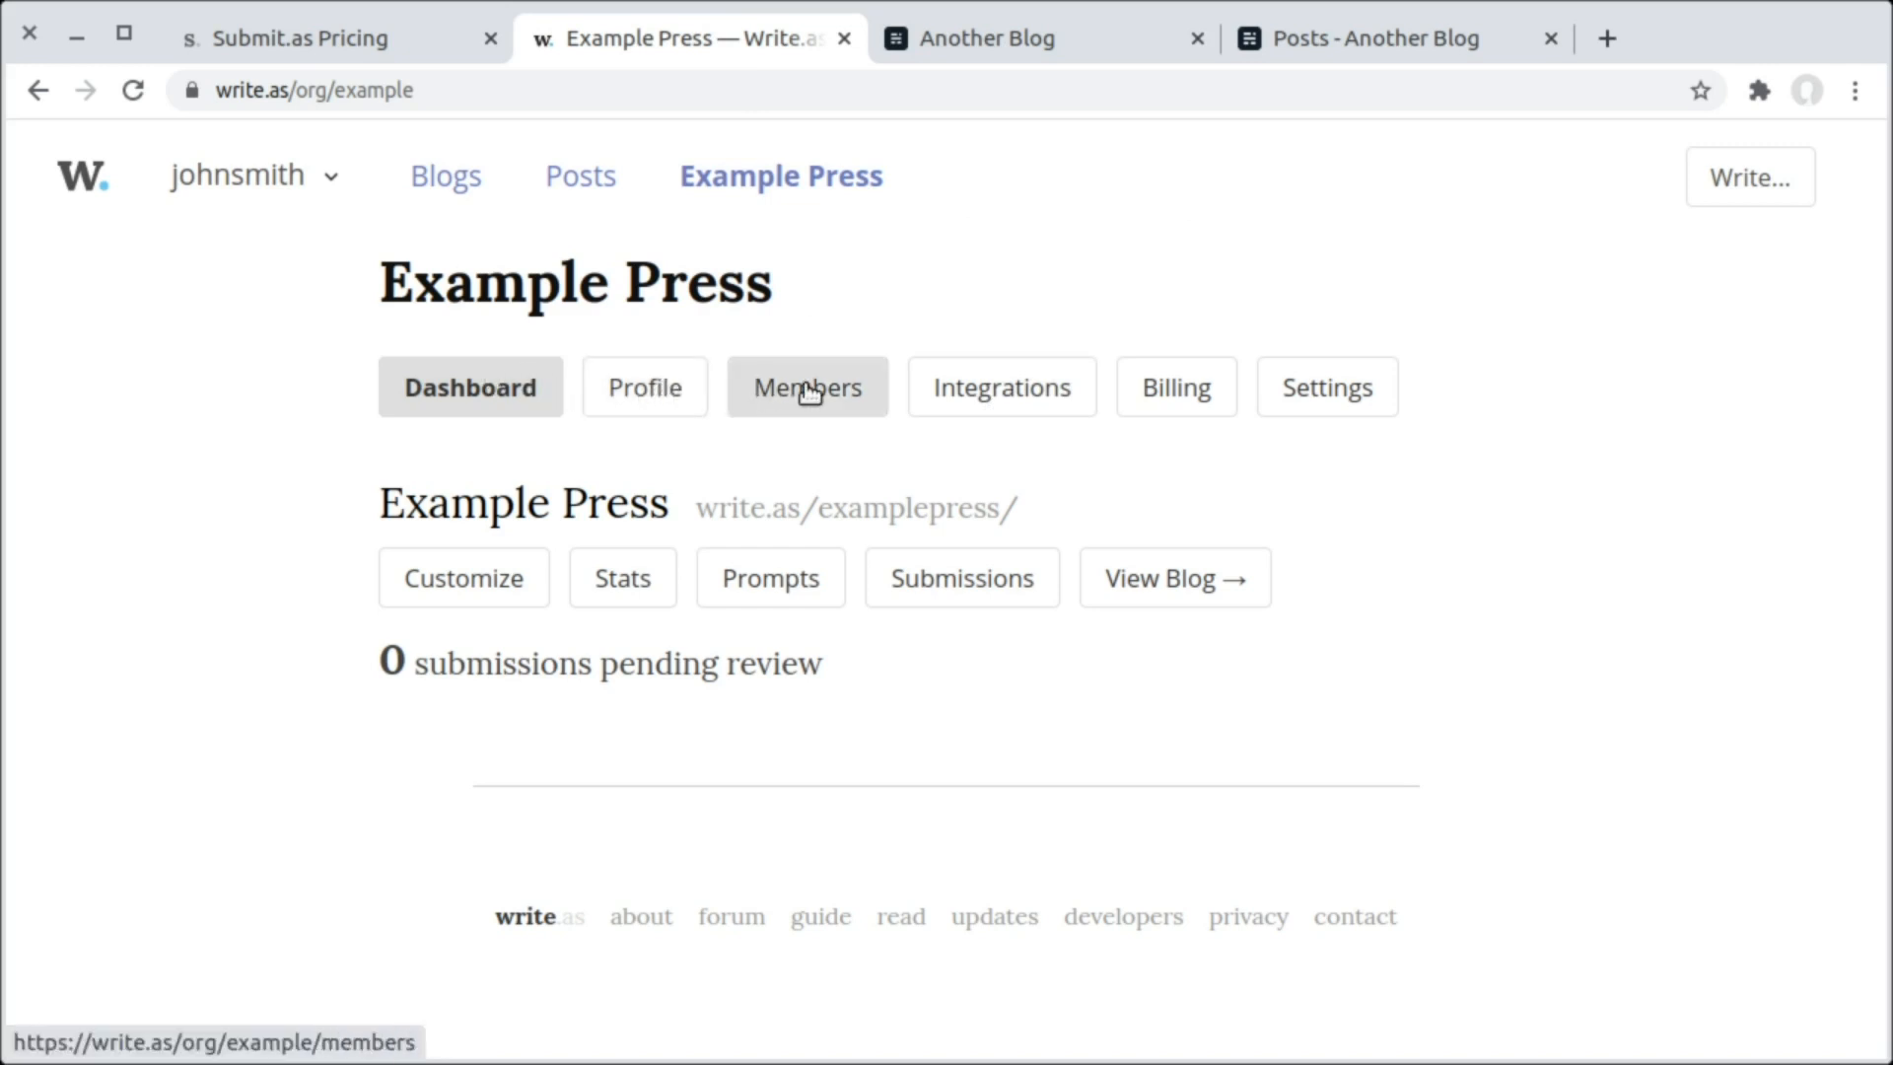
pyautogui.click(1002, 394)
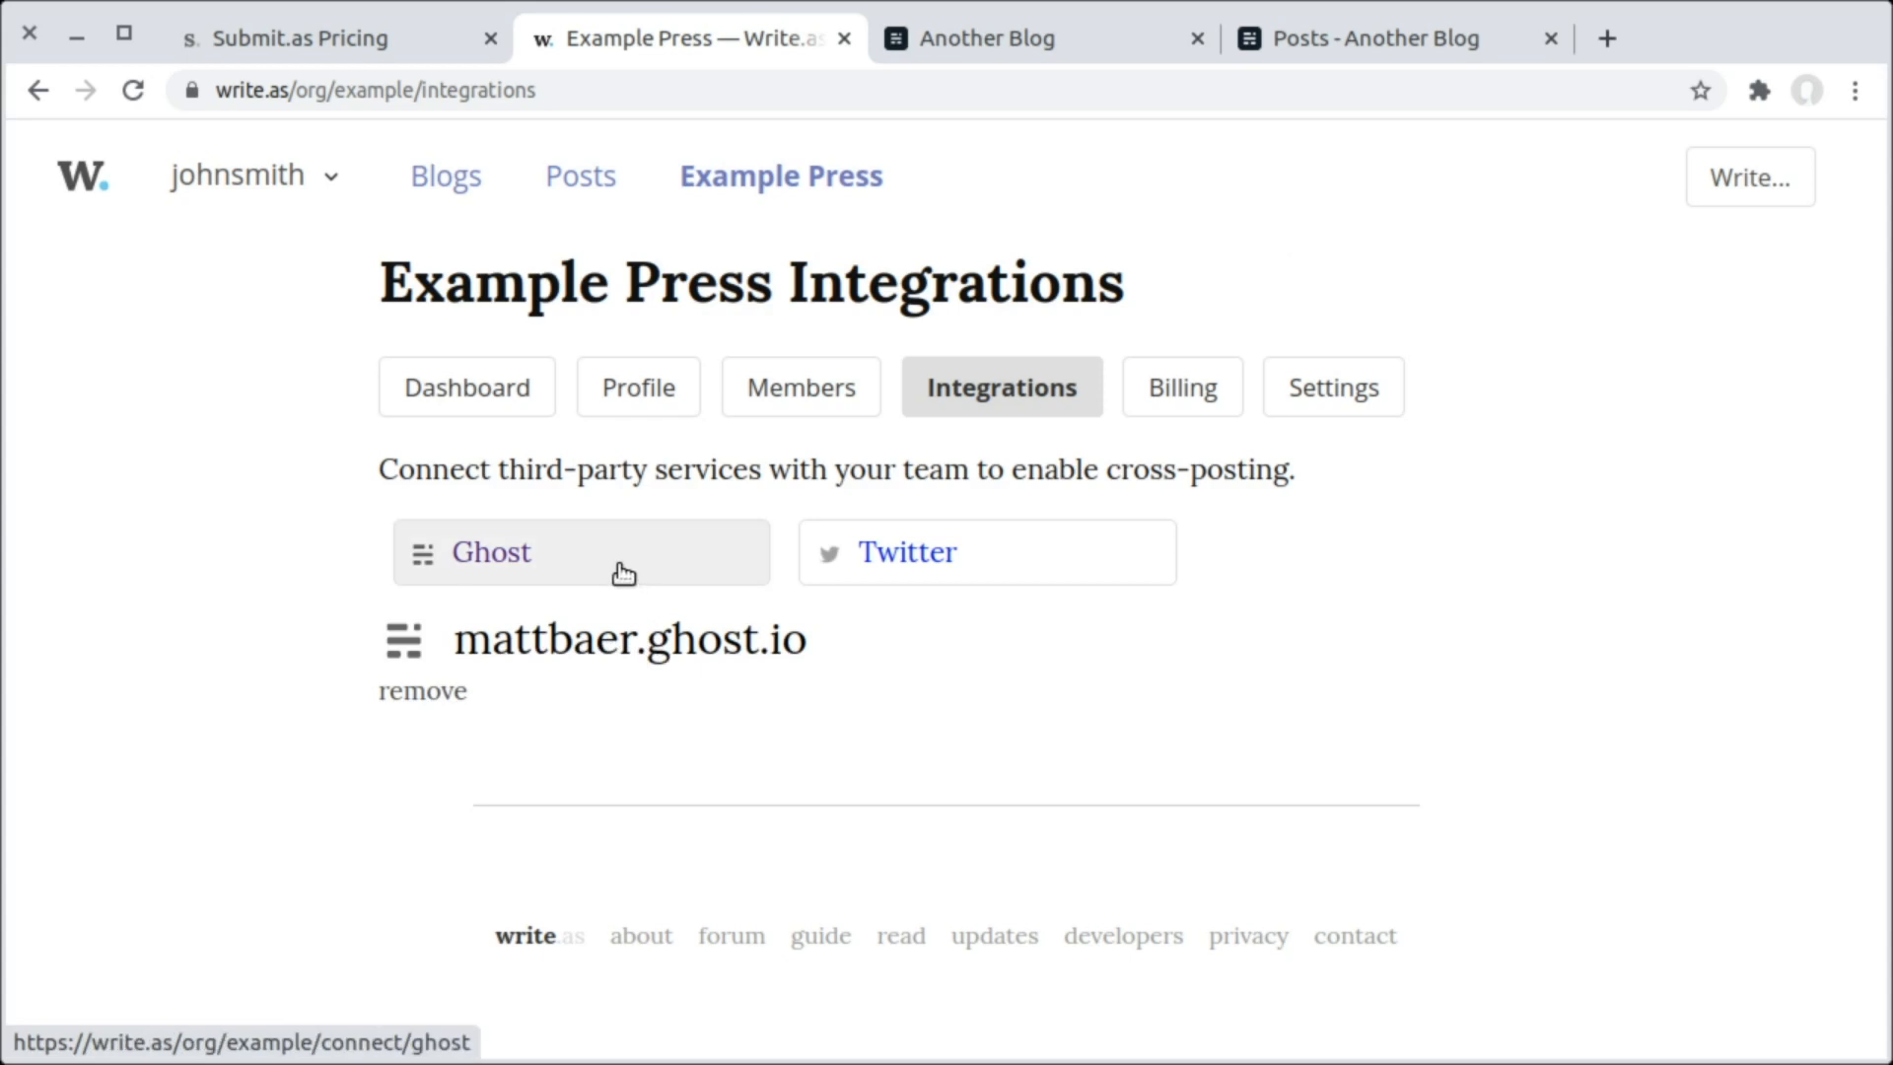
pyautogui.click(562, 558)
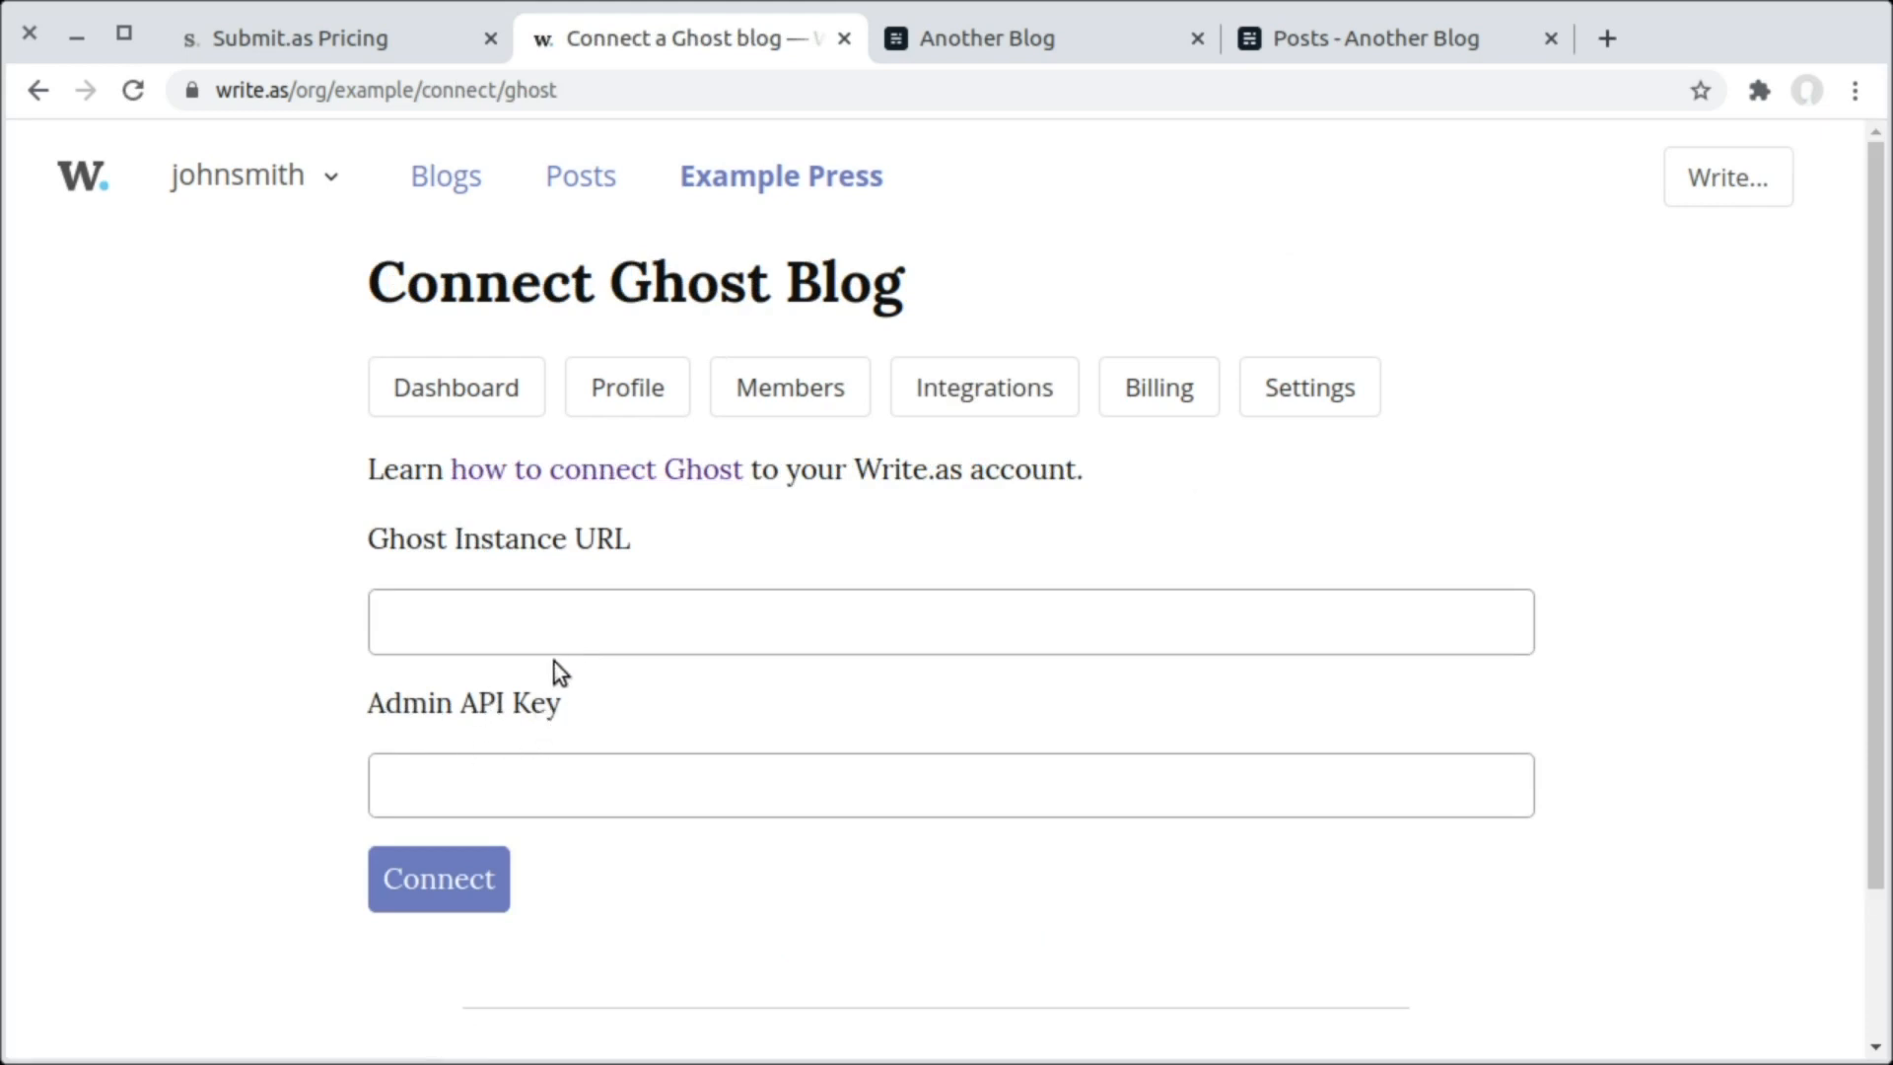
# Create a new submission prompt for Example Press titled "Submit your Article".
pyautogui.click(450, 389)
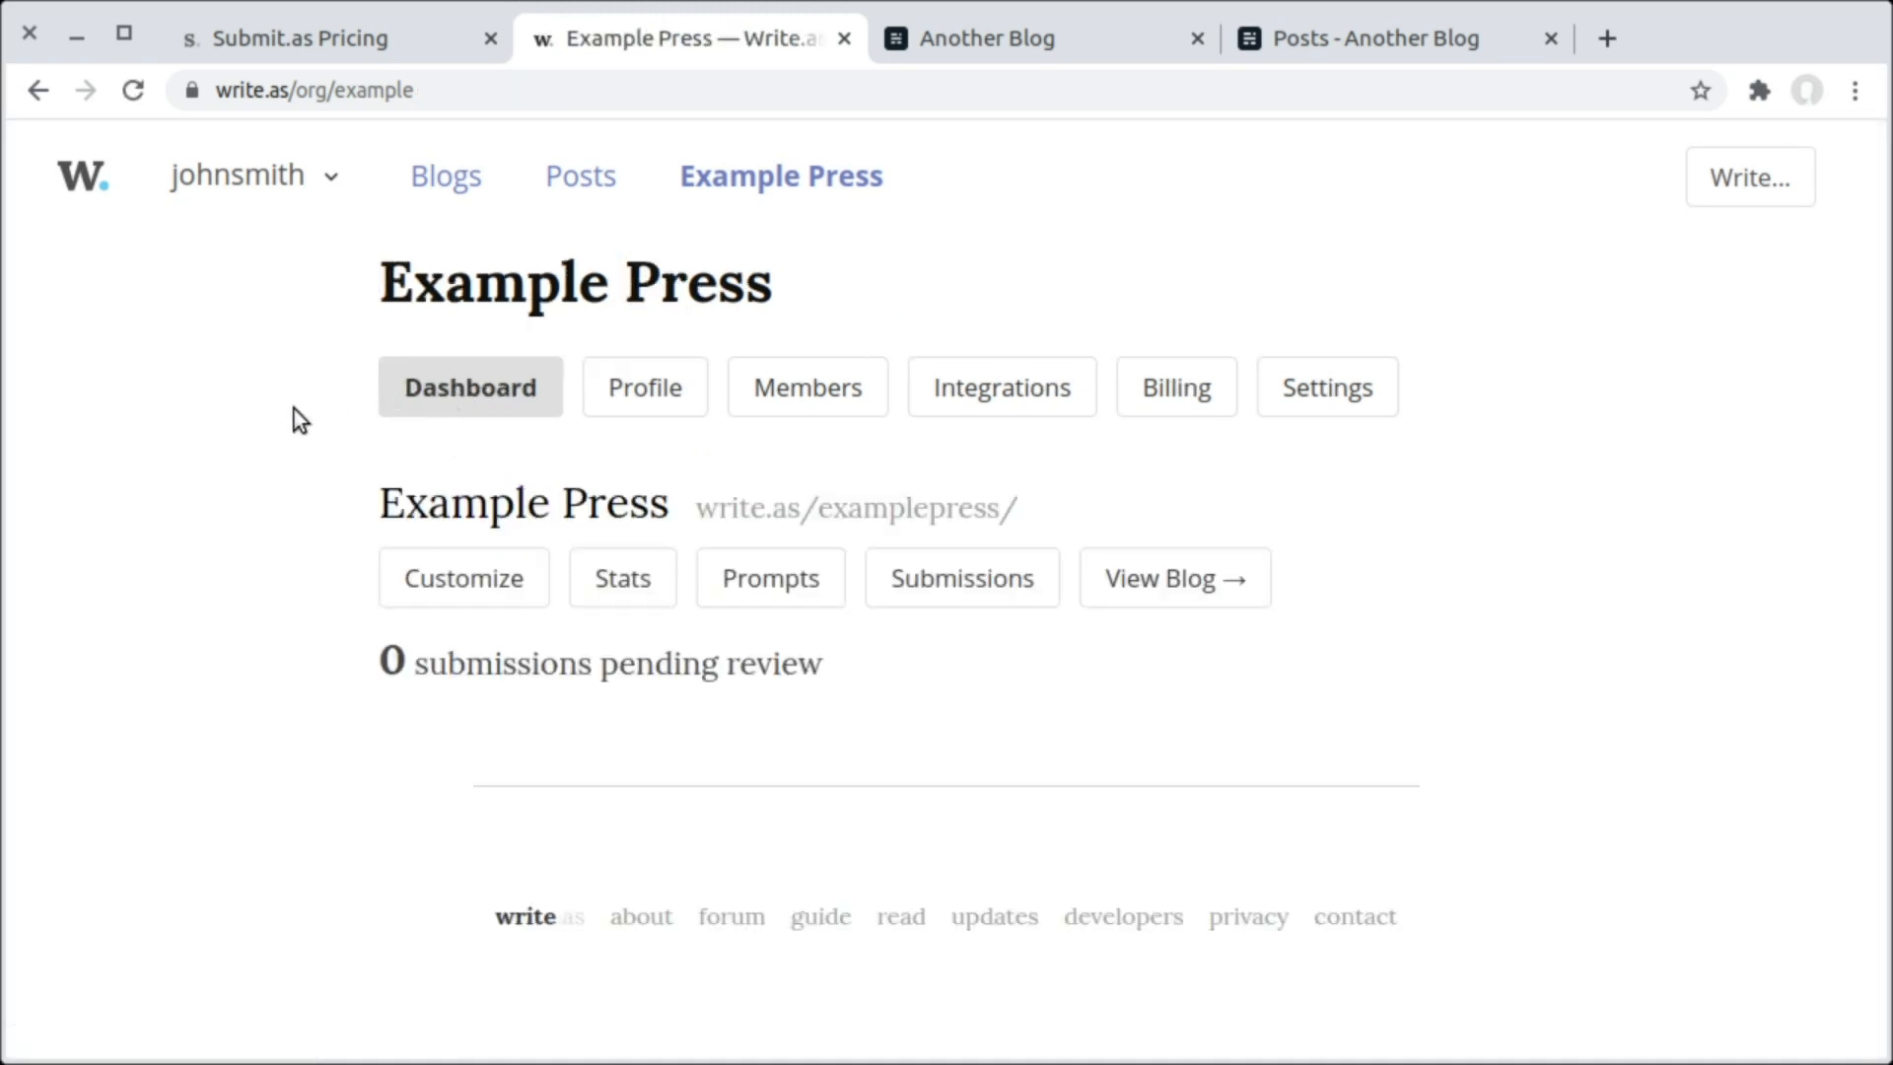
pyautogui.click(775, 589)
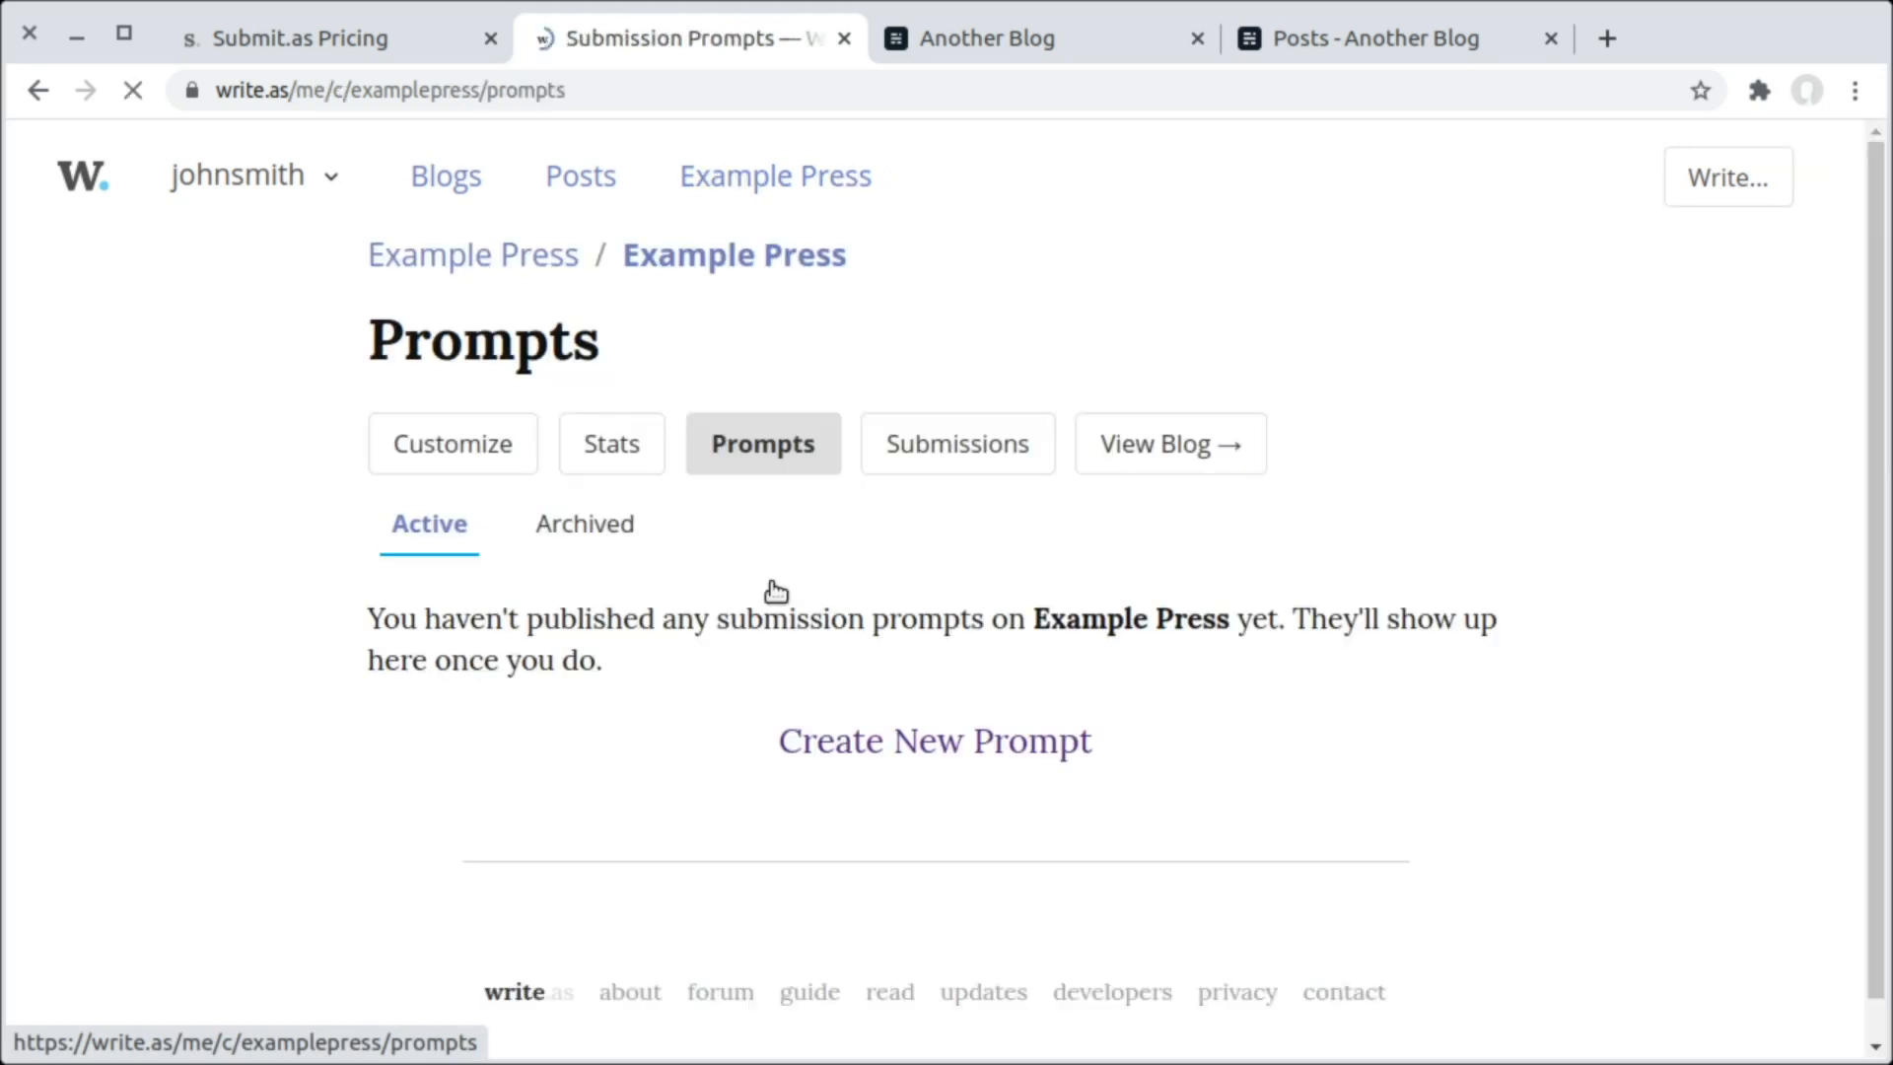
pyautogui.click(947, 749)
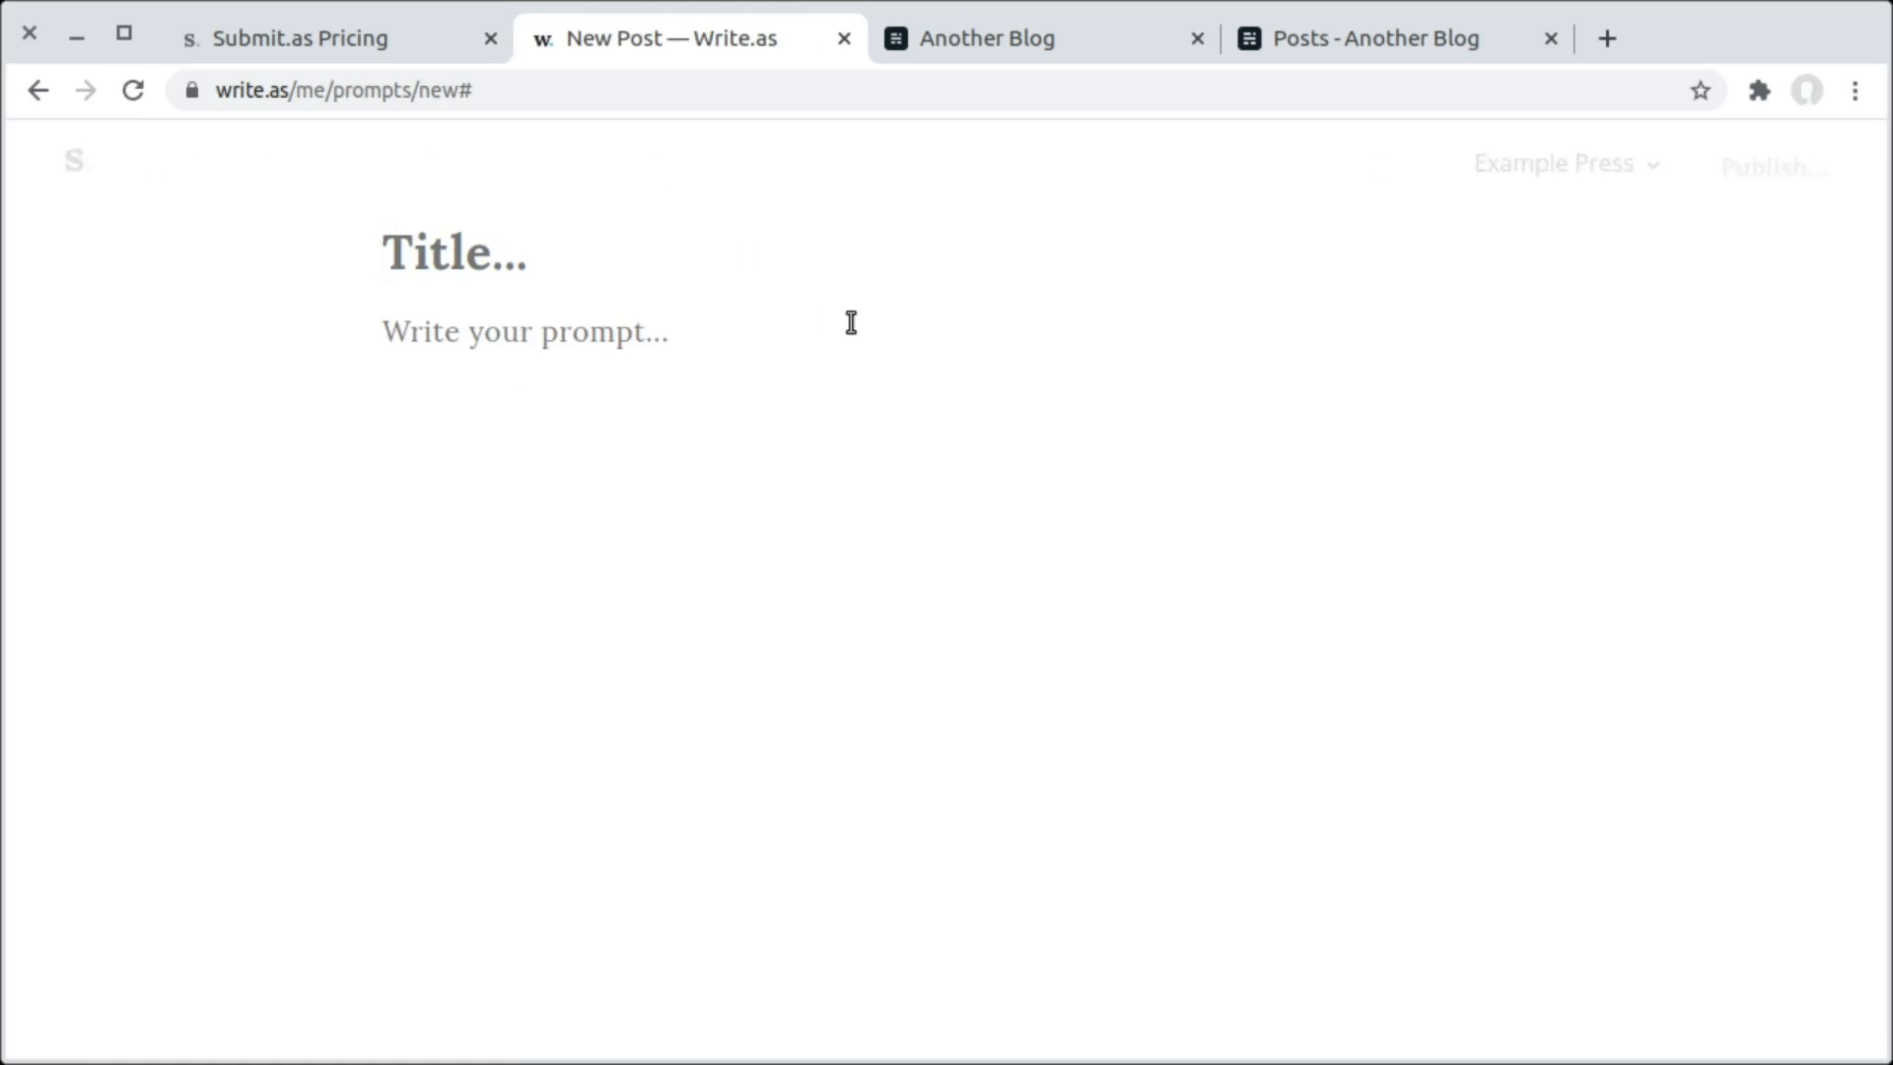
pyautogui.write('S')
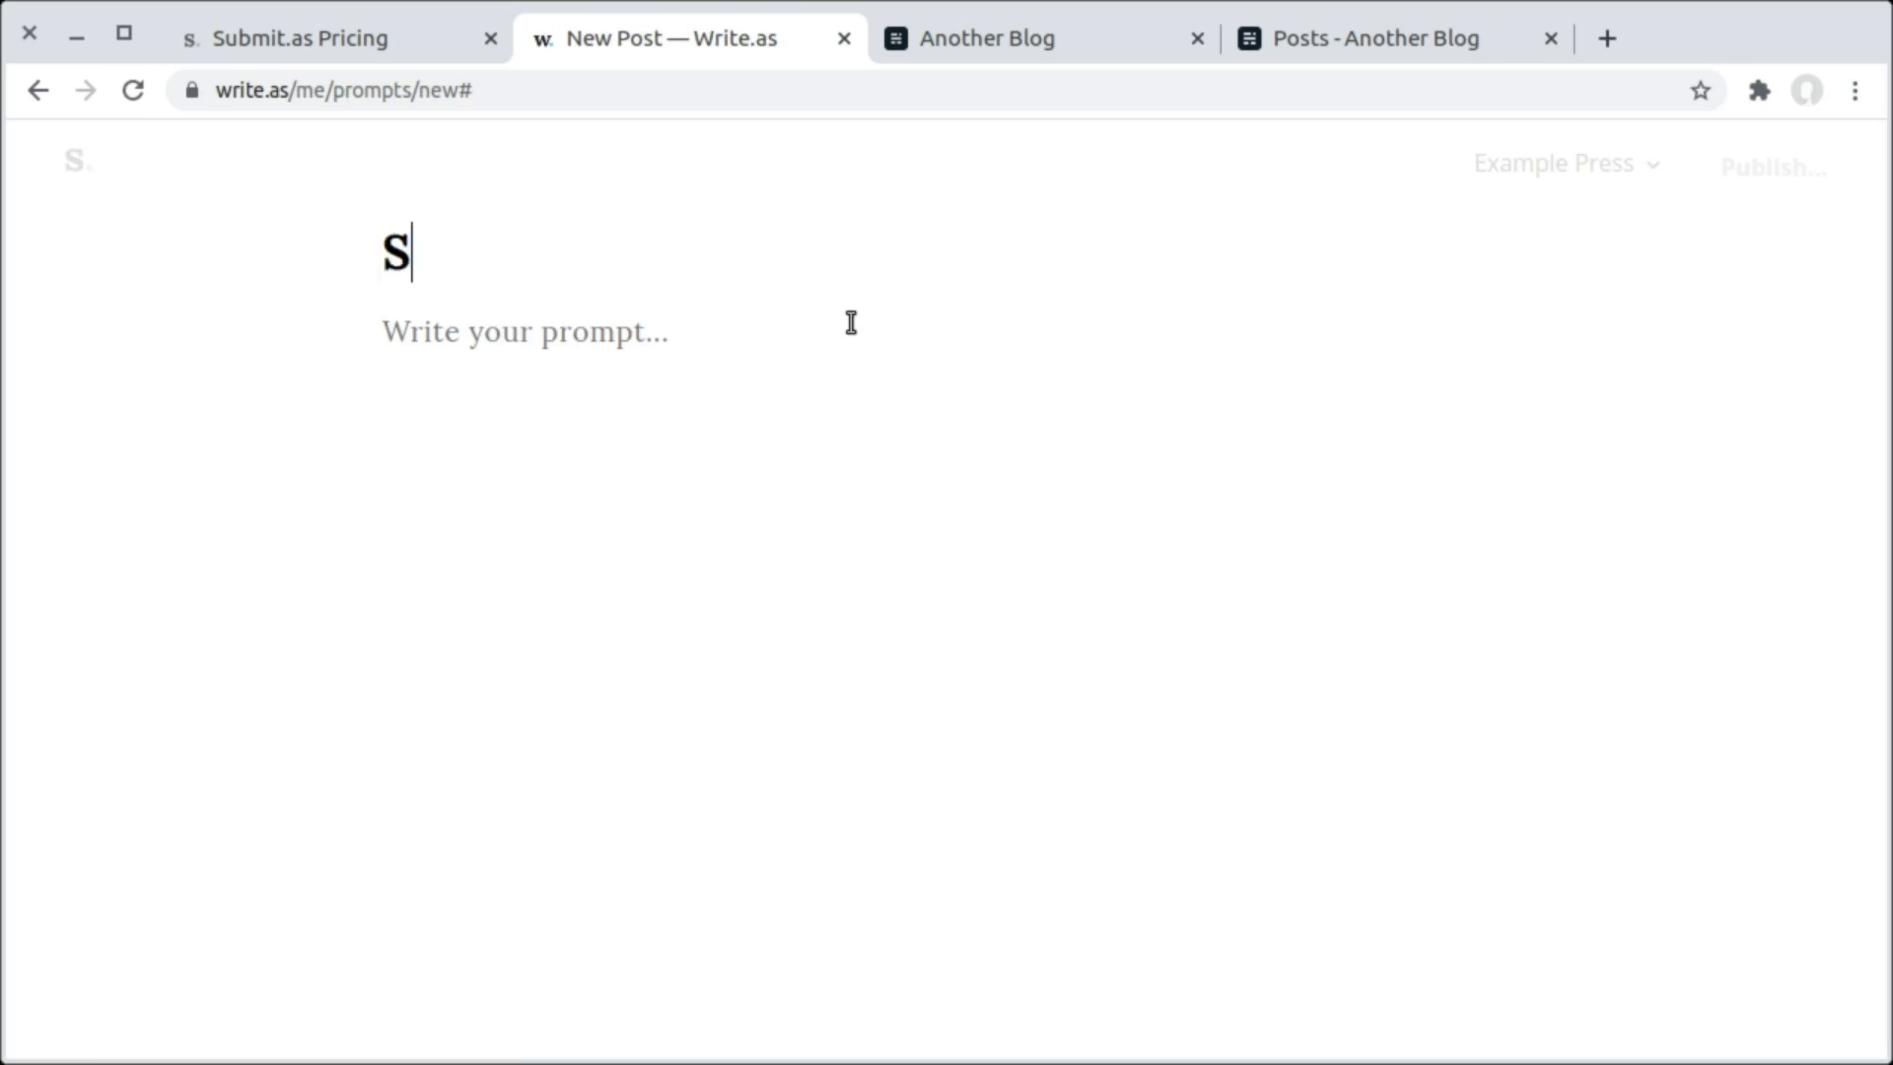
pyautogui.write('ubmit your ')
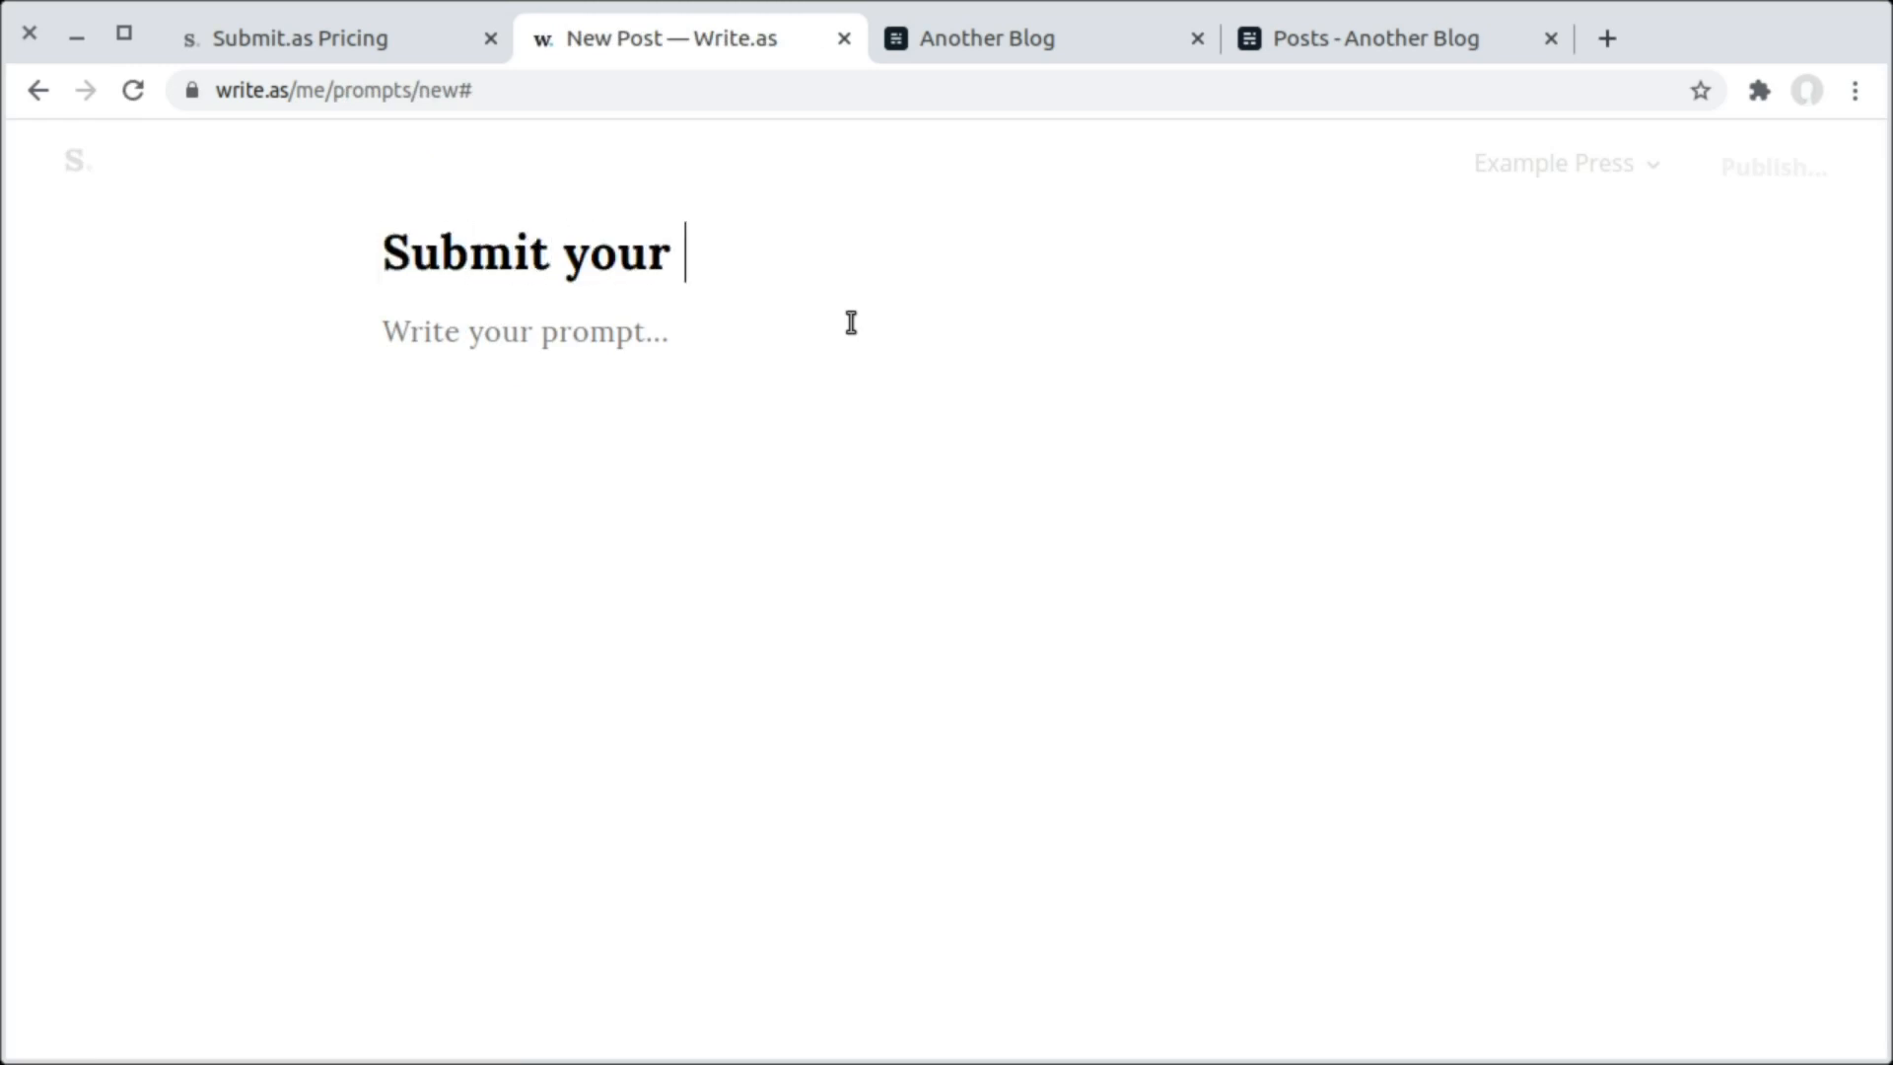
pyautogui.write('Article')
pyautogui.press('Return')
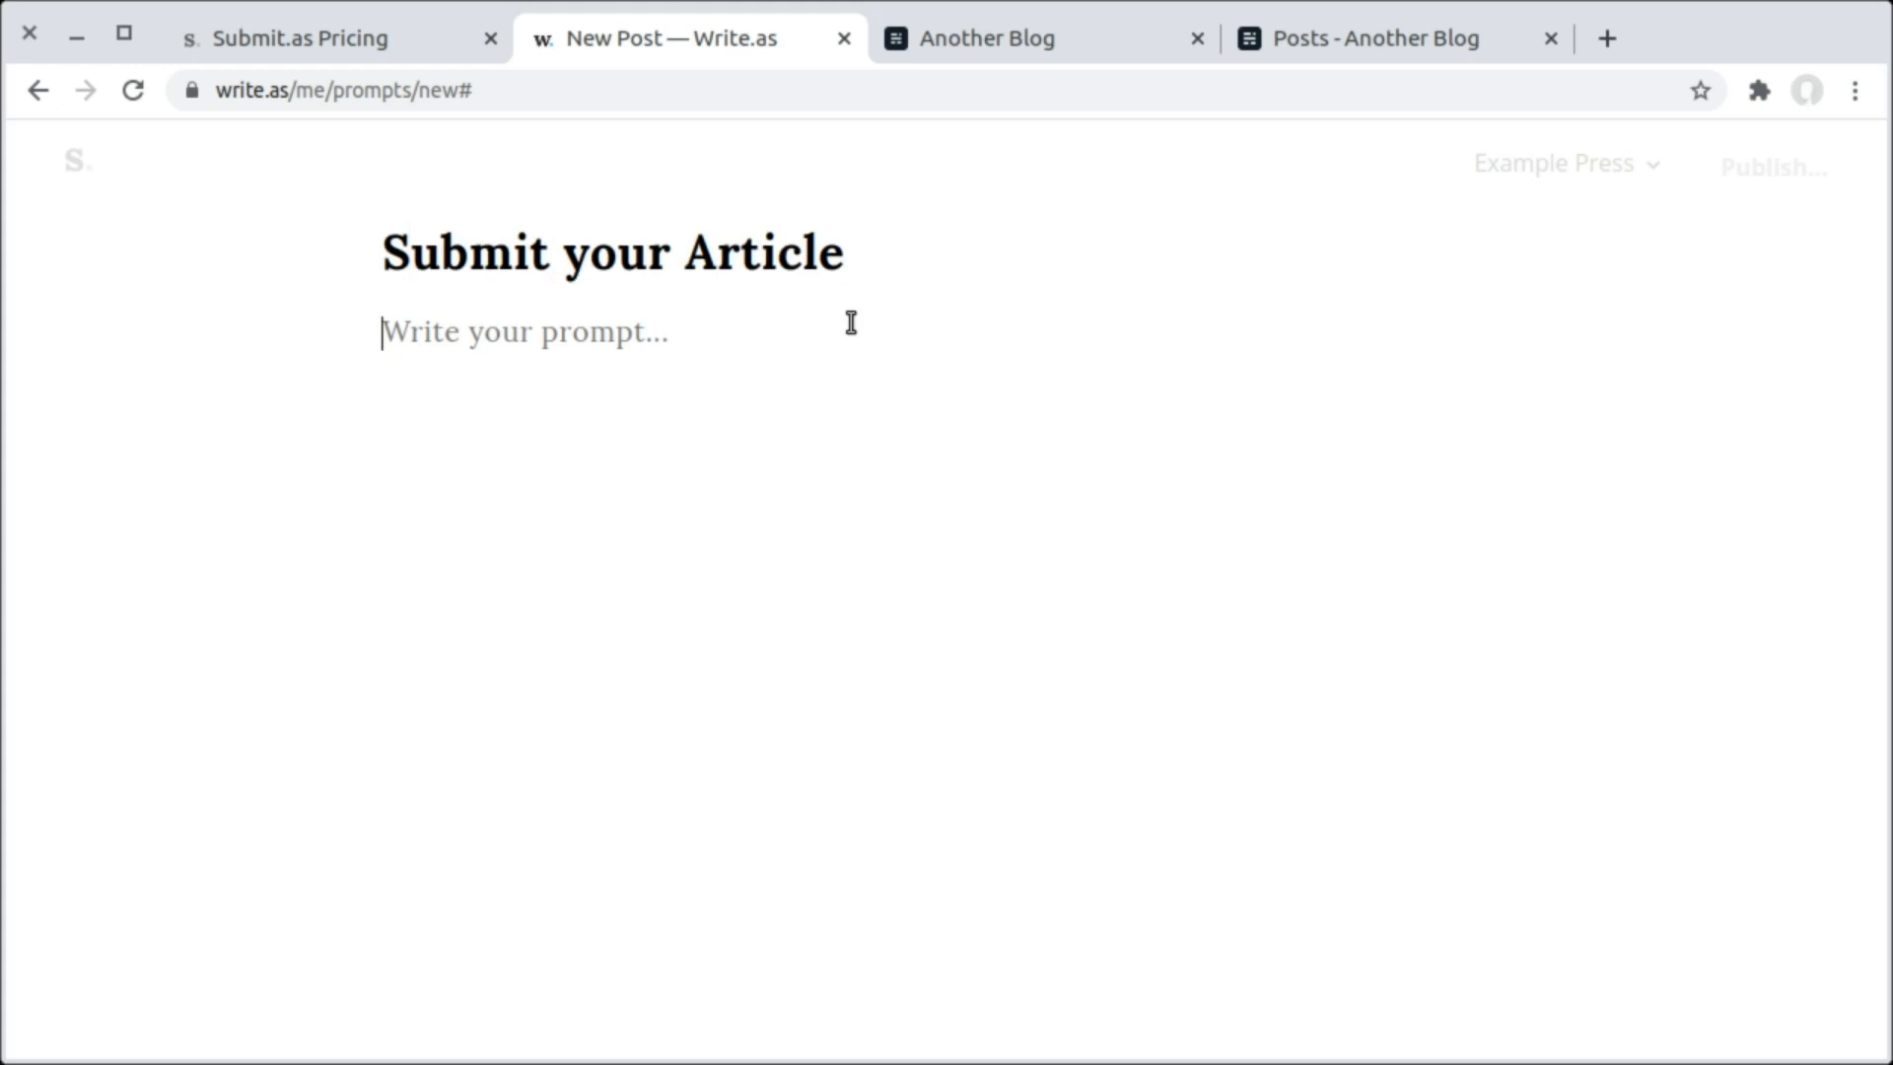
# Fill the prompt body with submission instructions and a "## Guidelines" list on 500-word length, Markdown formatting and #hashtags, and publish it immediately.
pyautogui.write('Submit an article for our publication below. Enter the name you want to appear in the article, plus an email address we can contact you at.  ## Guidelines  * Article should be around 500 words * You may add formatting with [Markdown](https://www.markdownguide.org/basic-syntax/) * Include relevant categories with #hashtags')
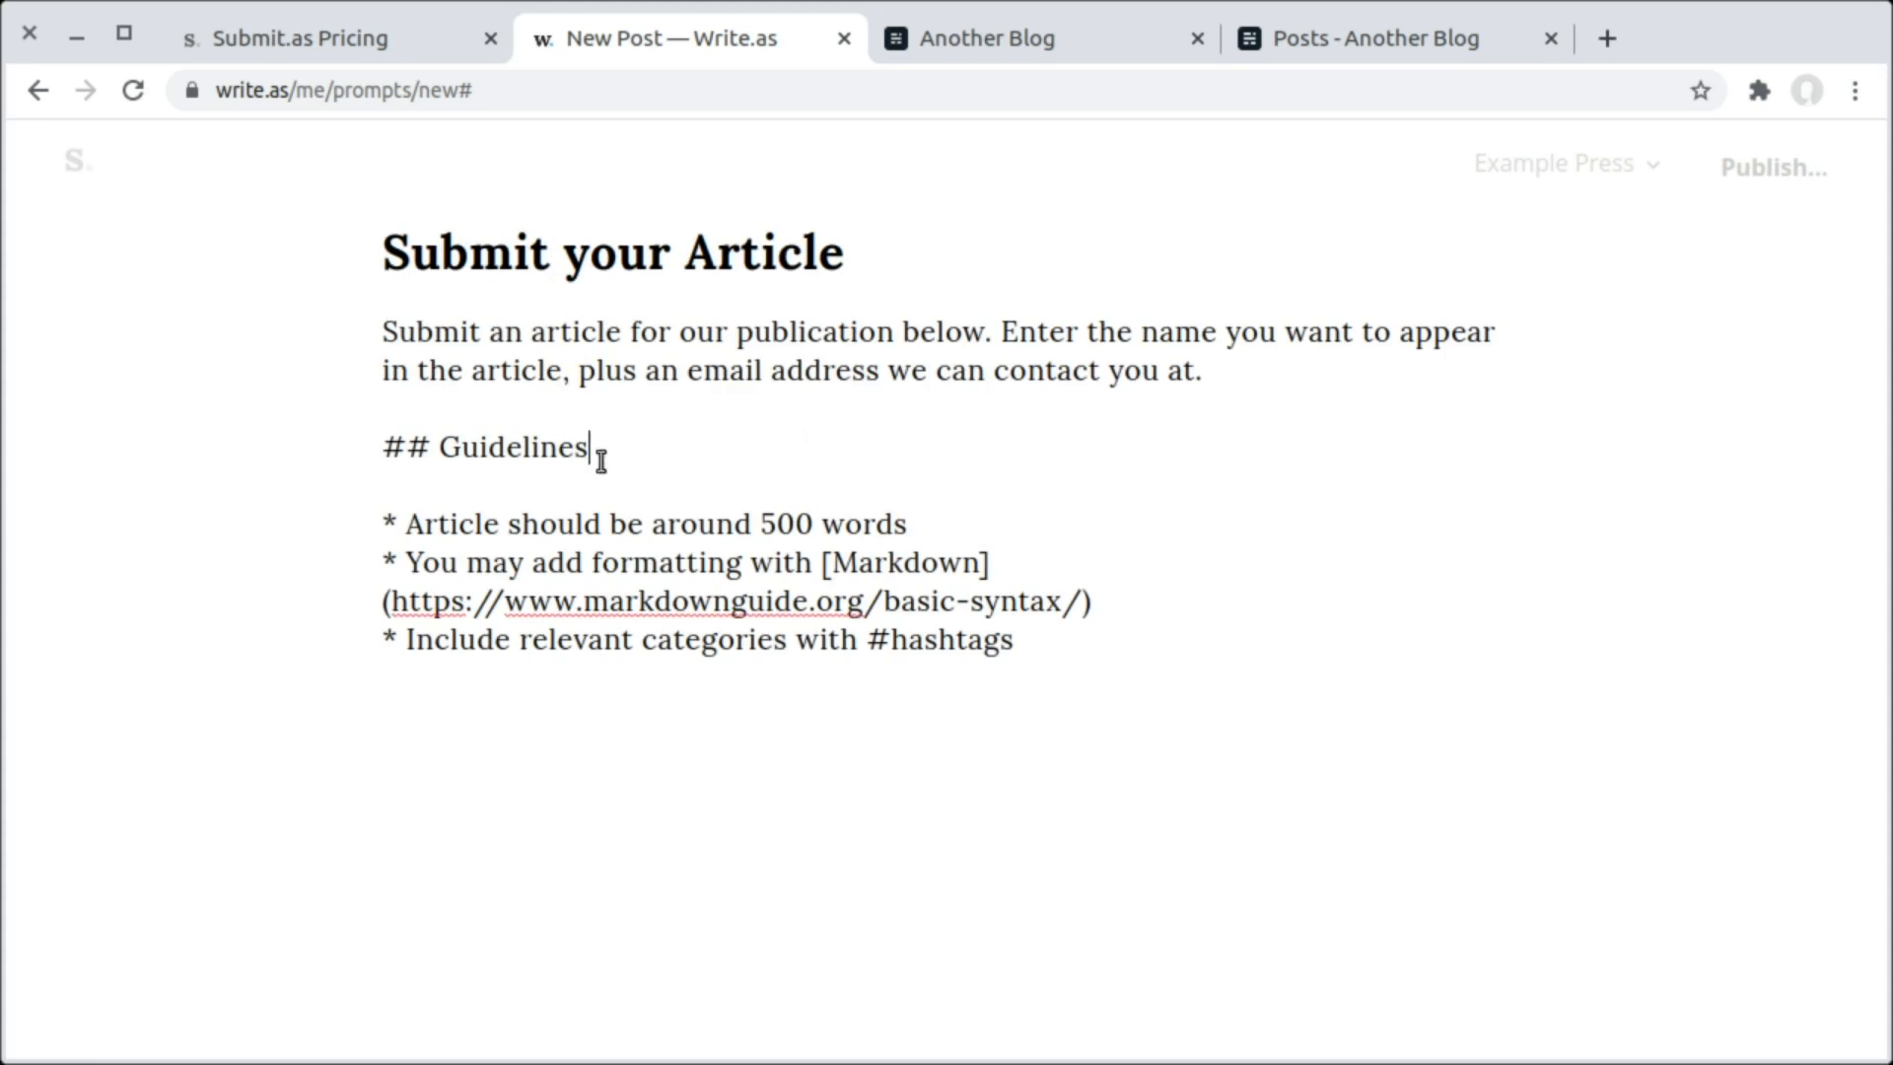
pyautogui.moveTo(611, 449); pyautogui.dragTo(368, 450)
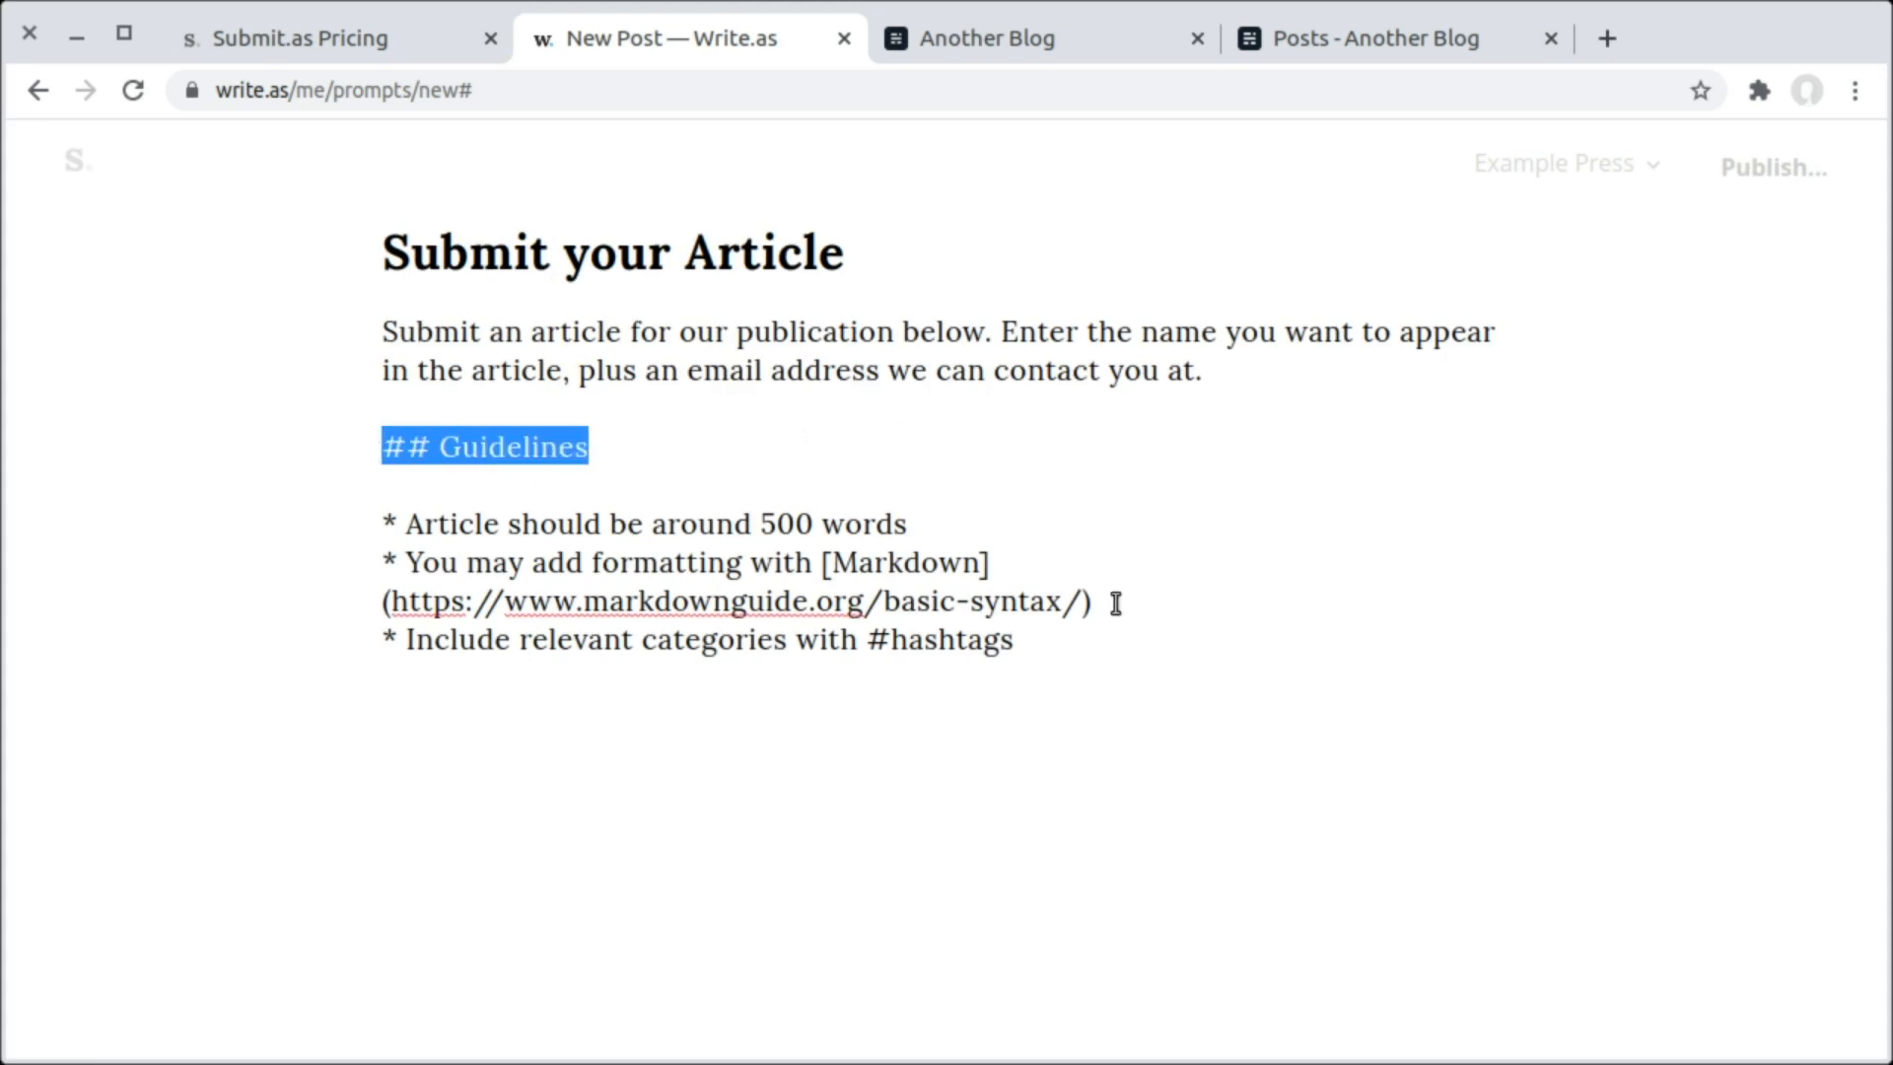
pyautogui.moveTo(1132, 601); pyautogui.dragTo(822, 562)
pyautogui.click(1169, 579)
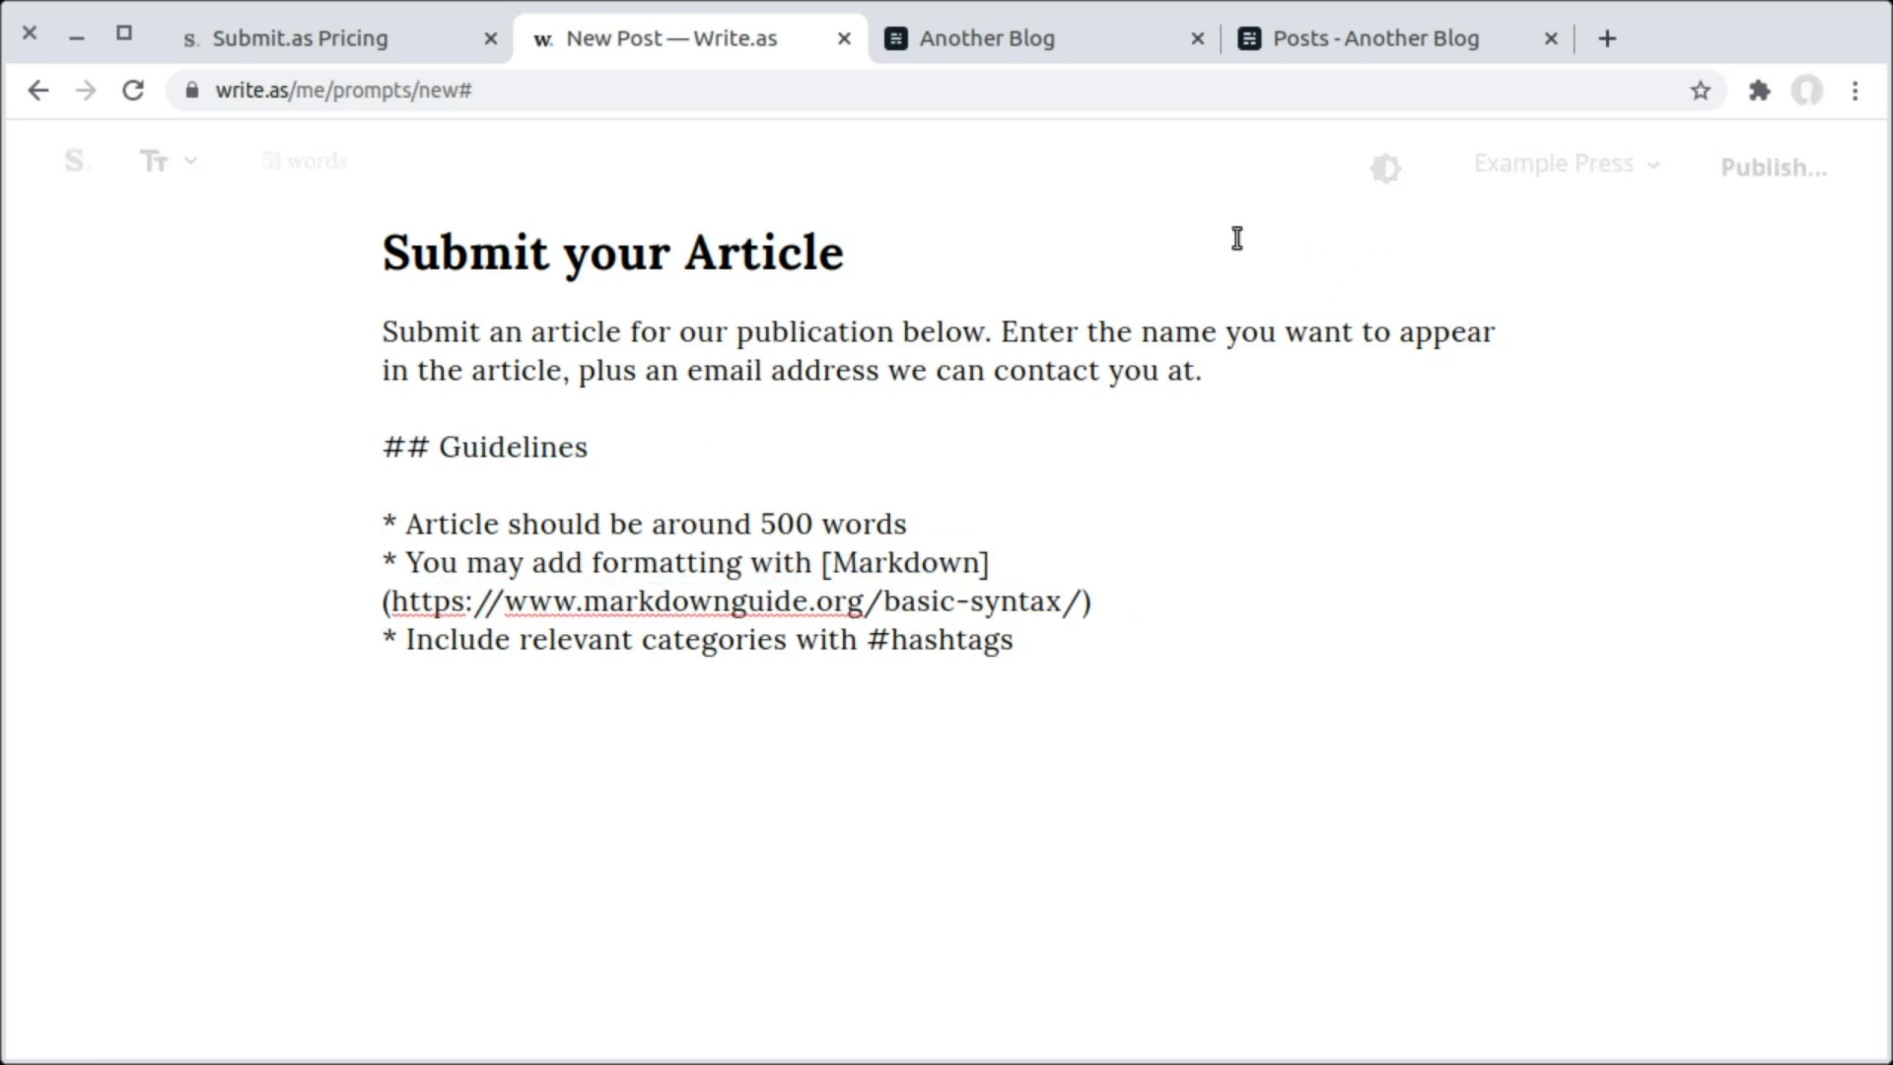
pyautogui.click(1797, 171)
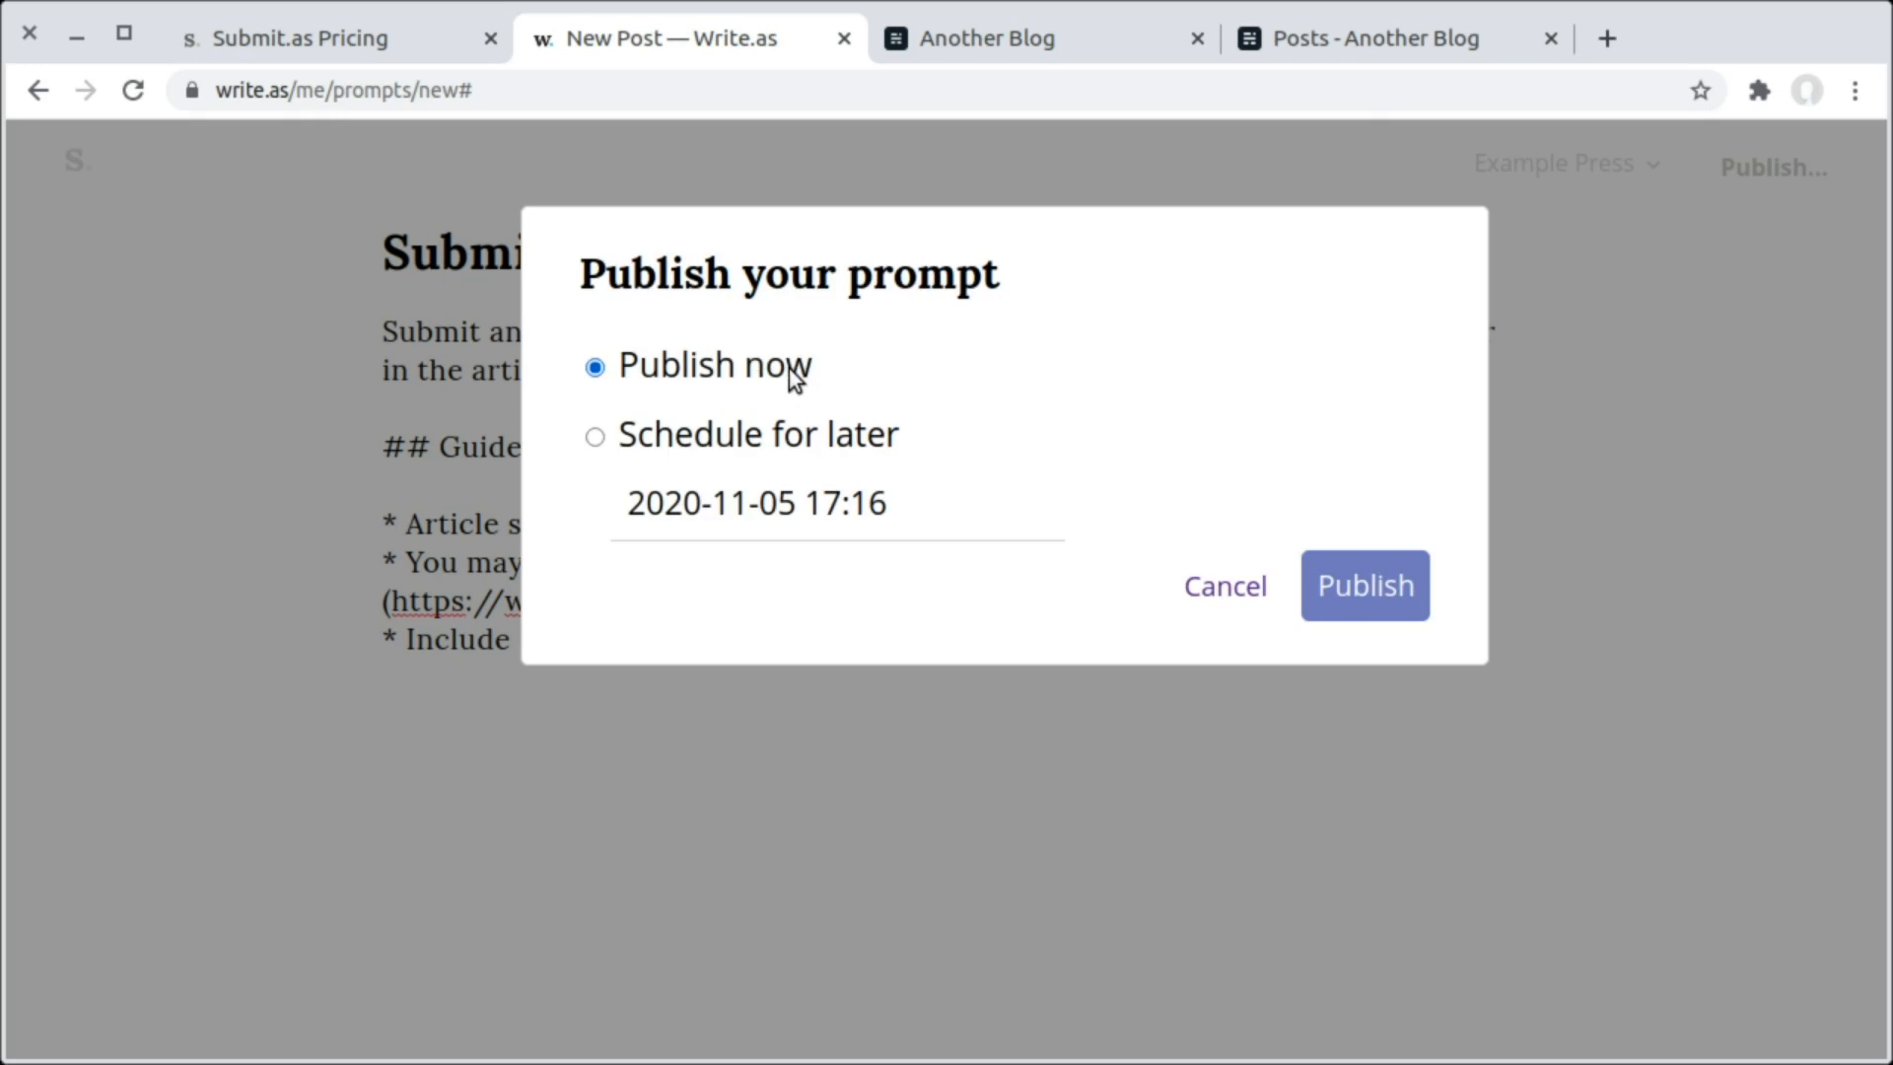
pyautogui.click(1351, 579)
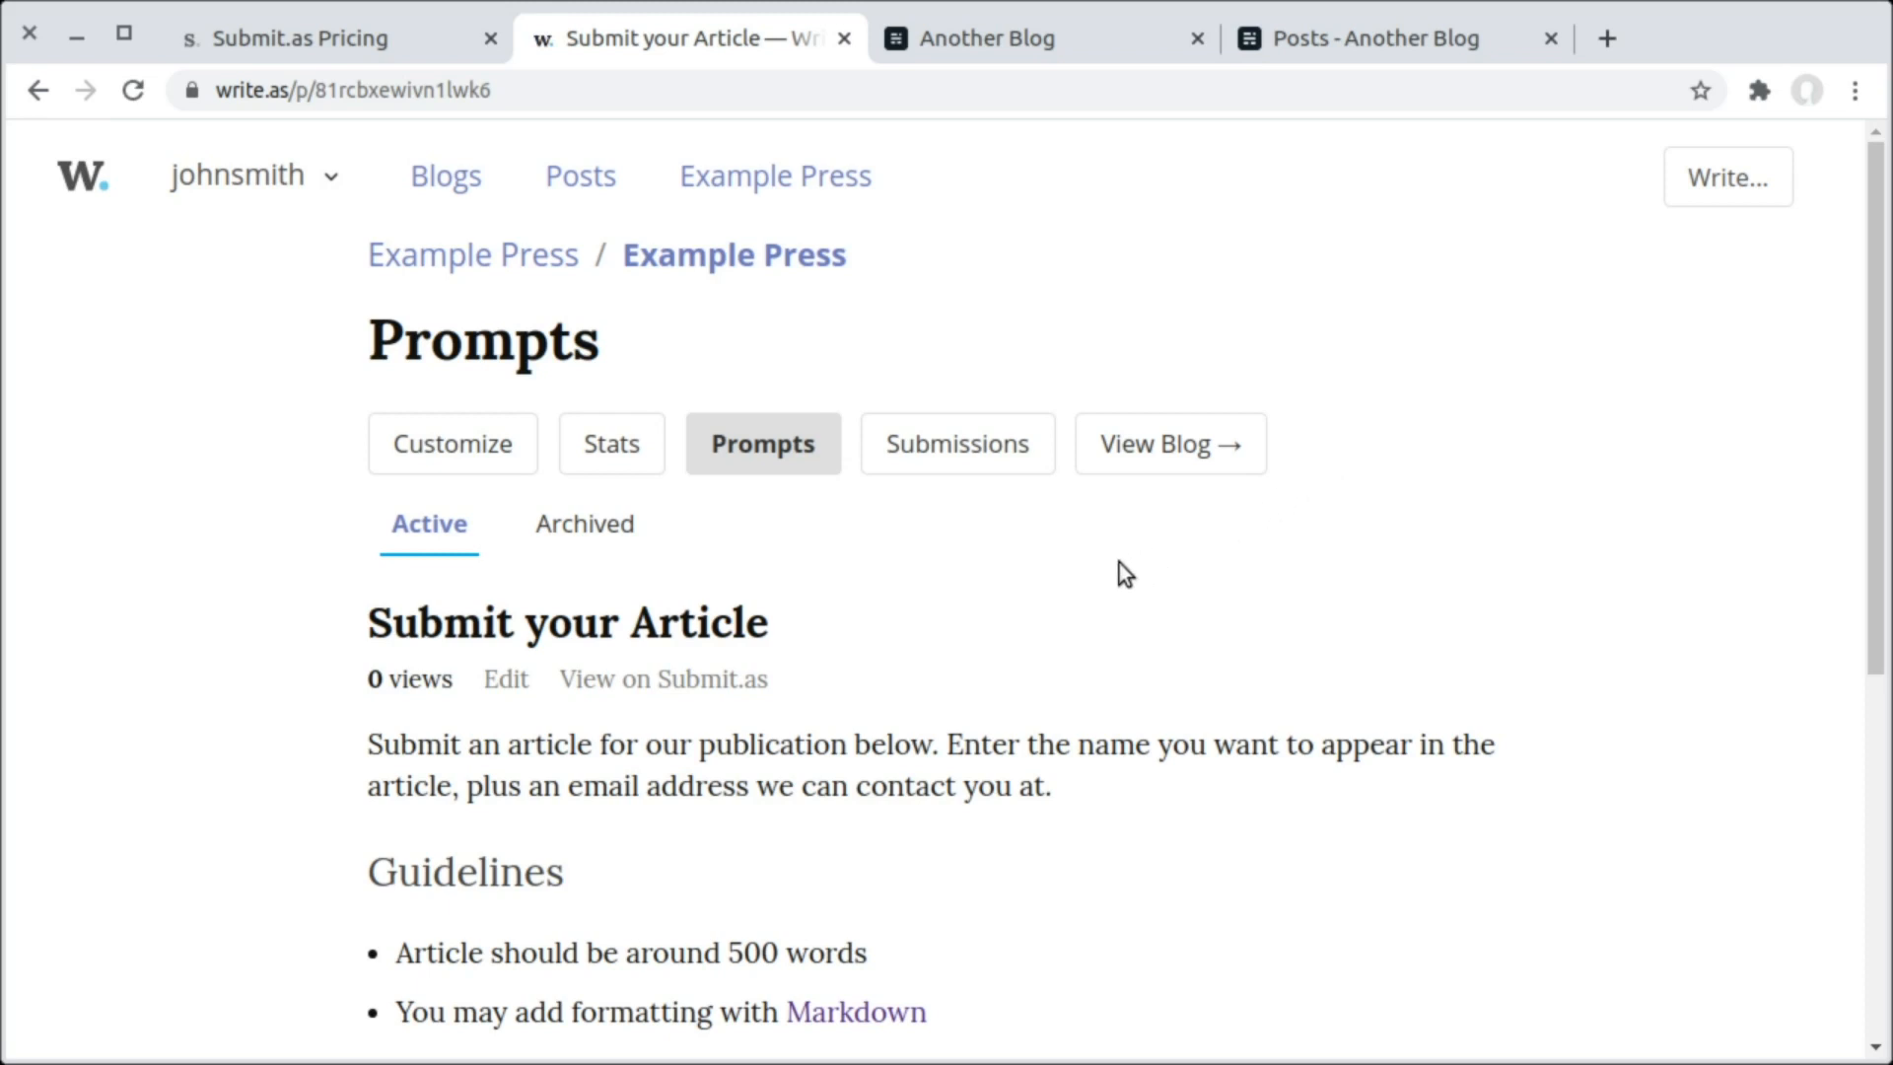
# Review the published prompt's text, guidelines and shareable Submit.as link.
pyautogui.scroll(-5, 884, 582)
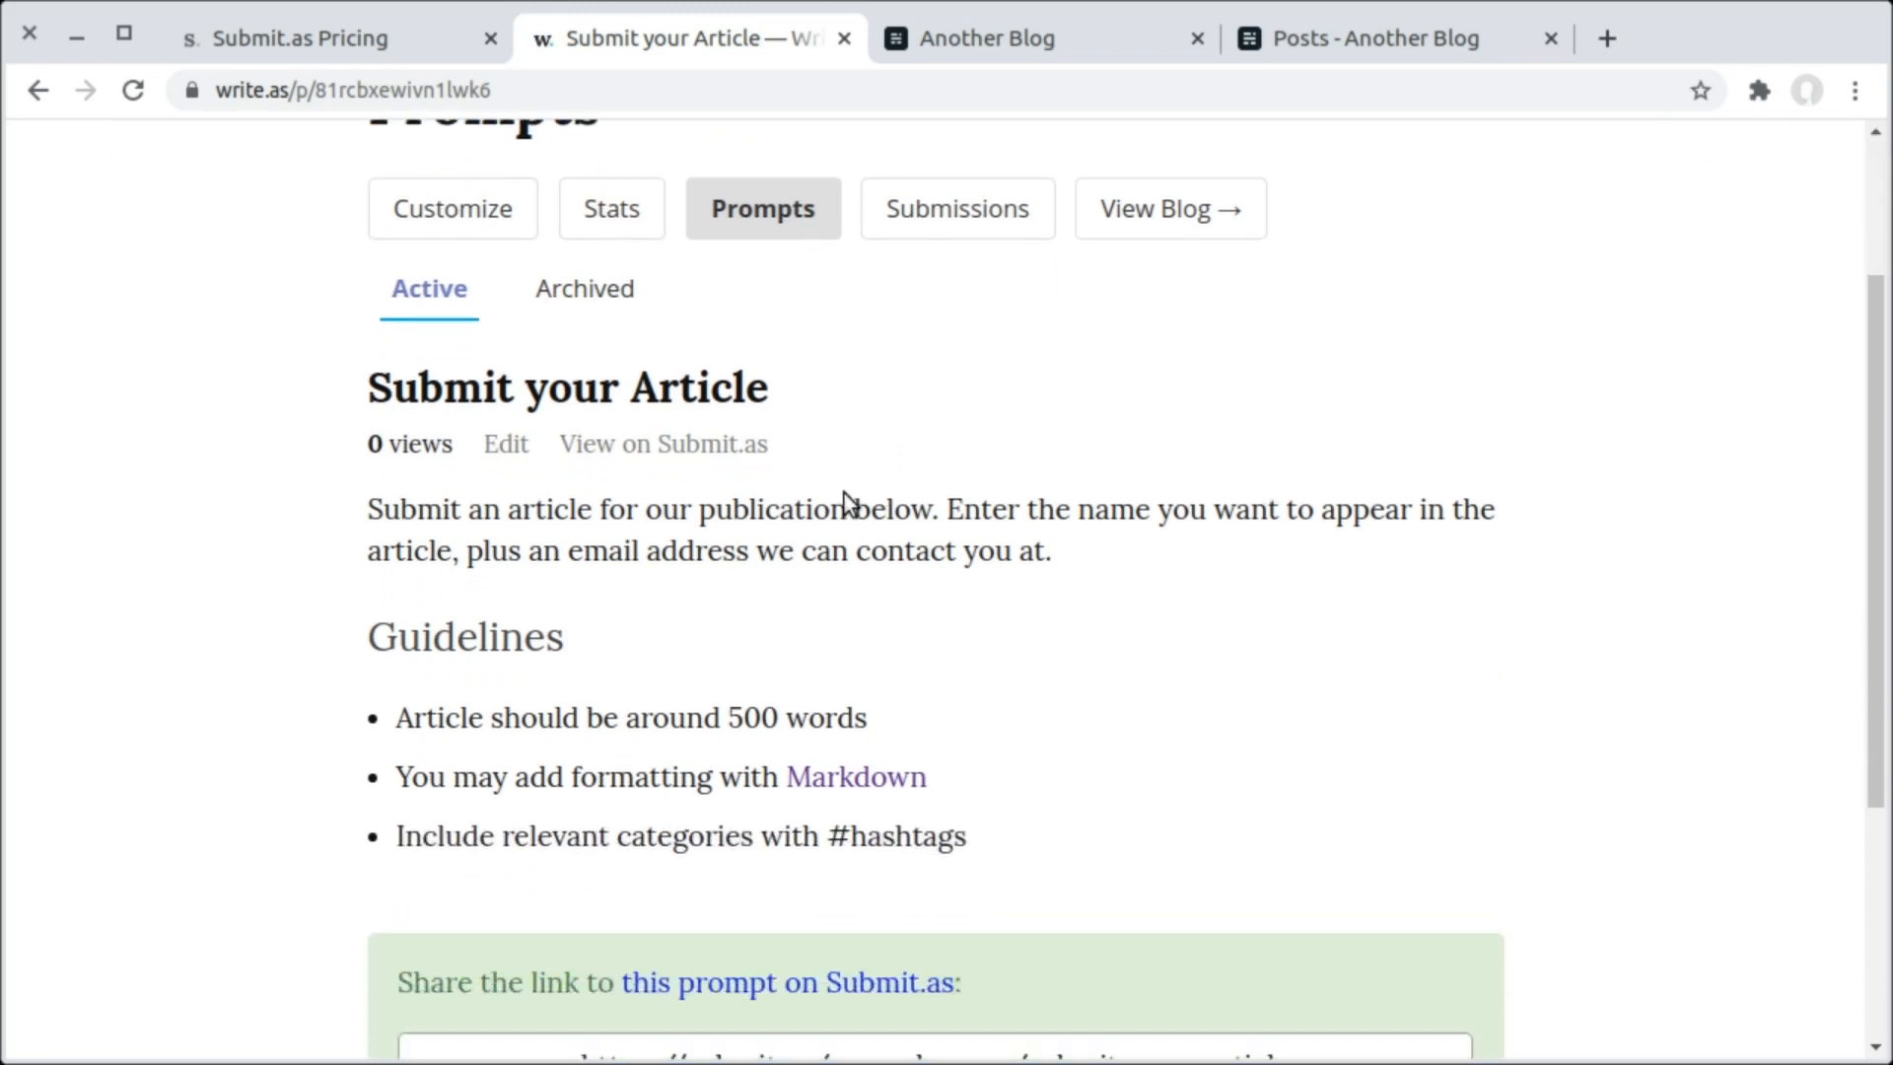
pyautogui.scroll(-3, 848, 415)
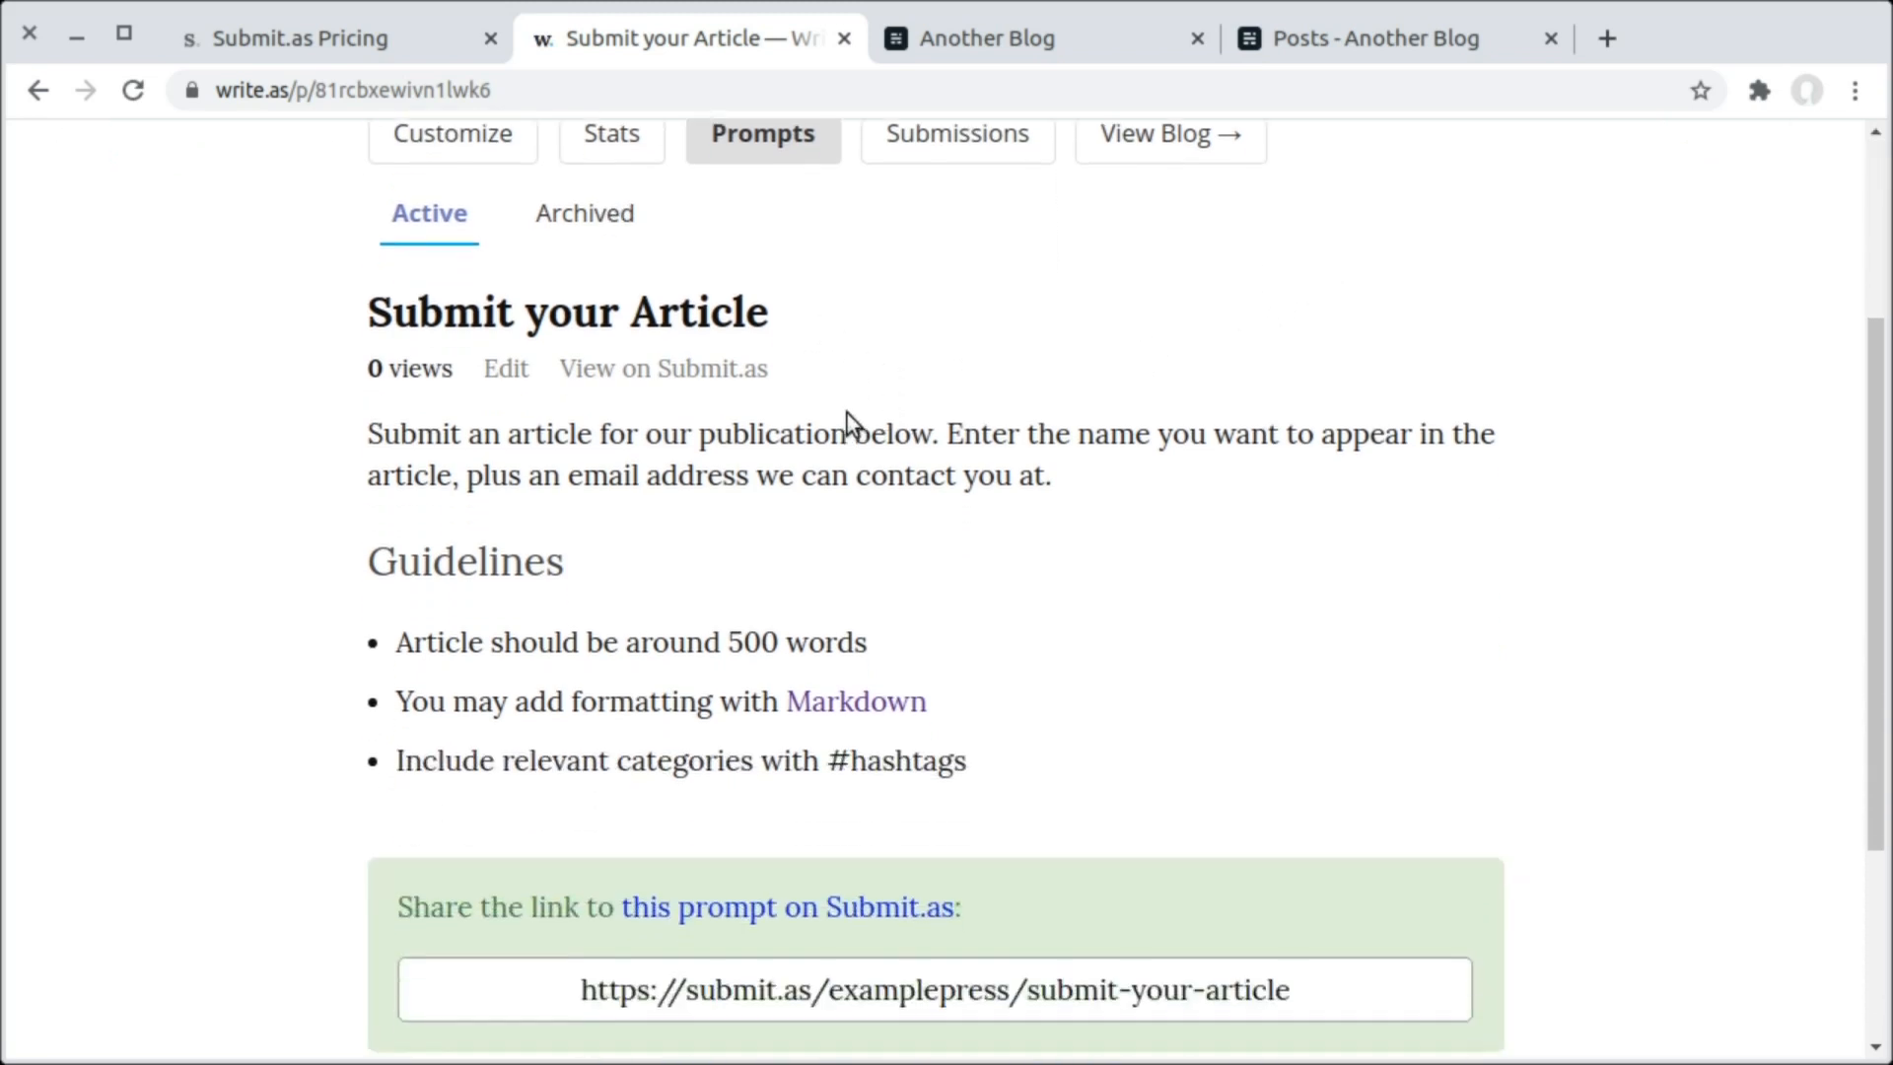
pyautogui.scroll(3, 850, 437)
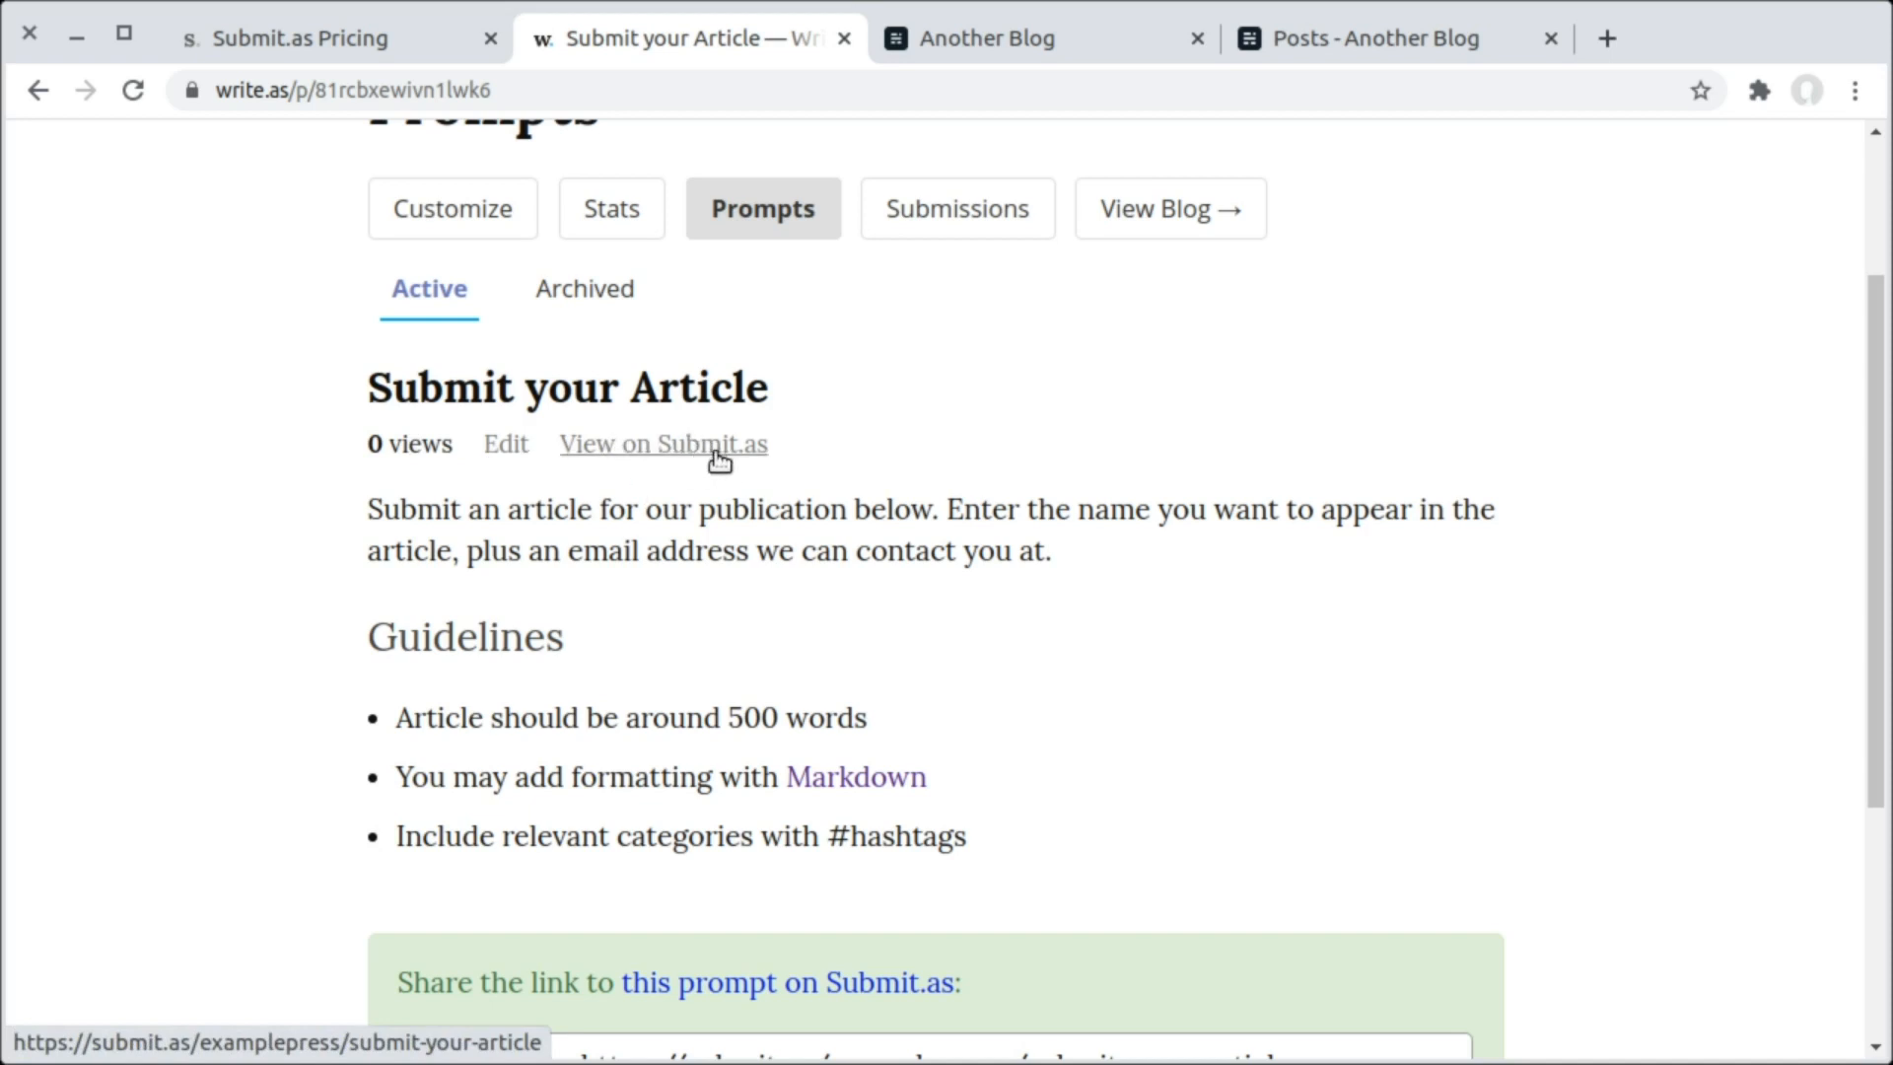
pyautogui.scroll(-3, 750, 473)
pyautogui.click(1306, 923)
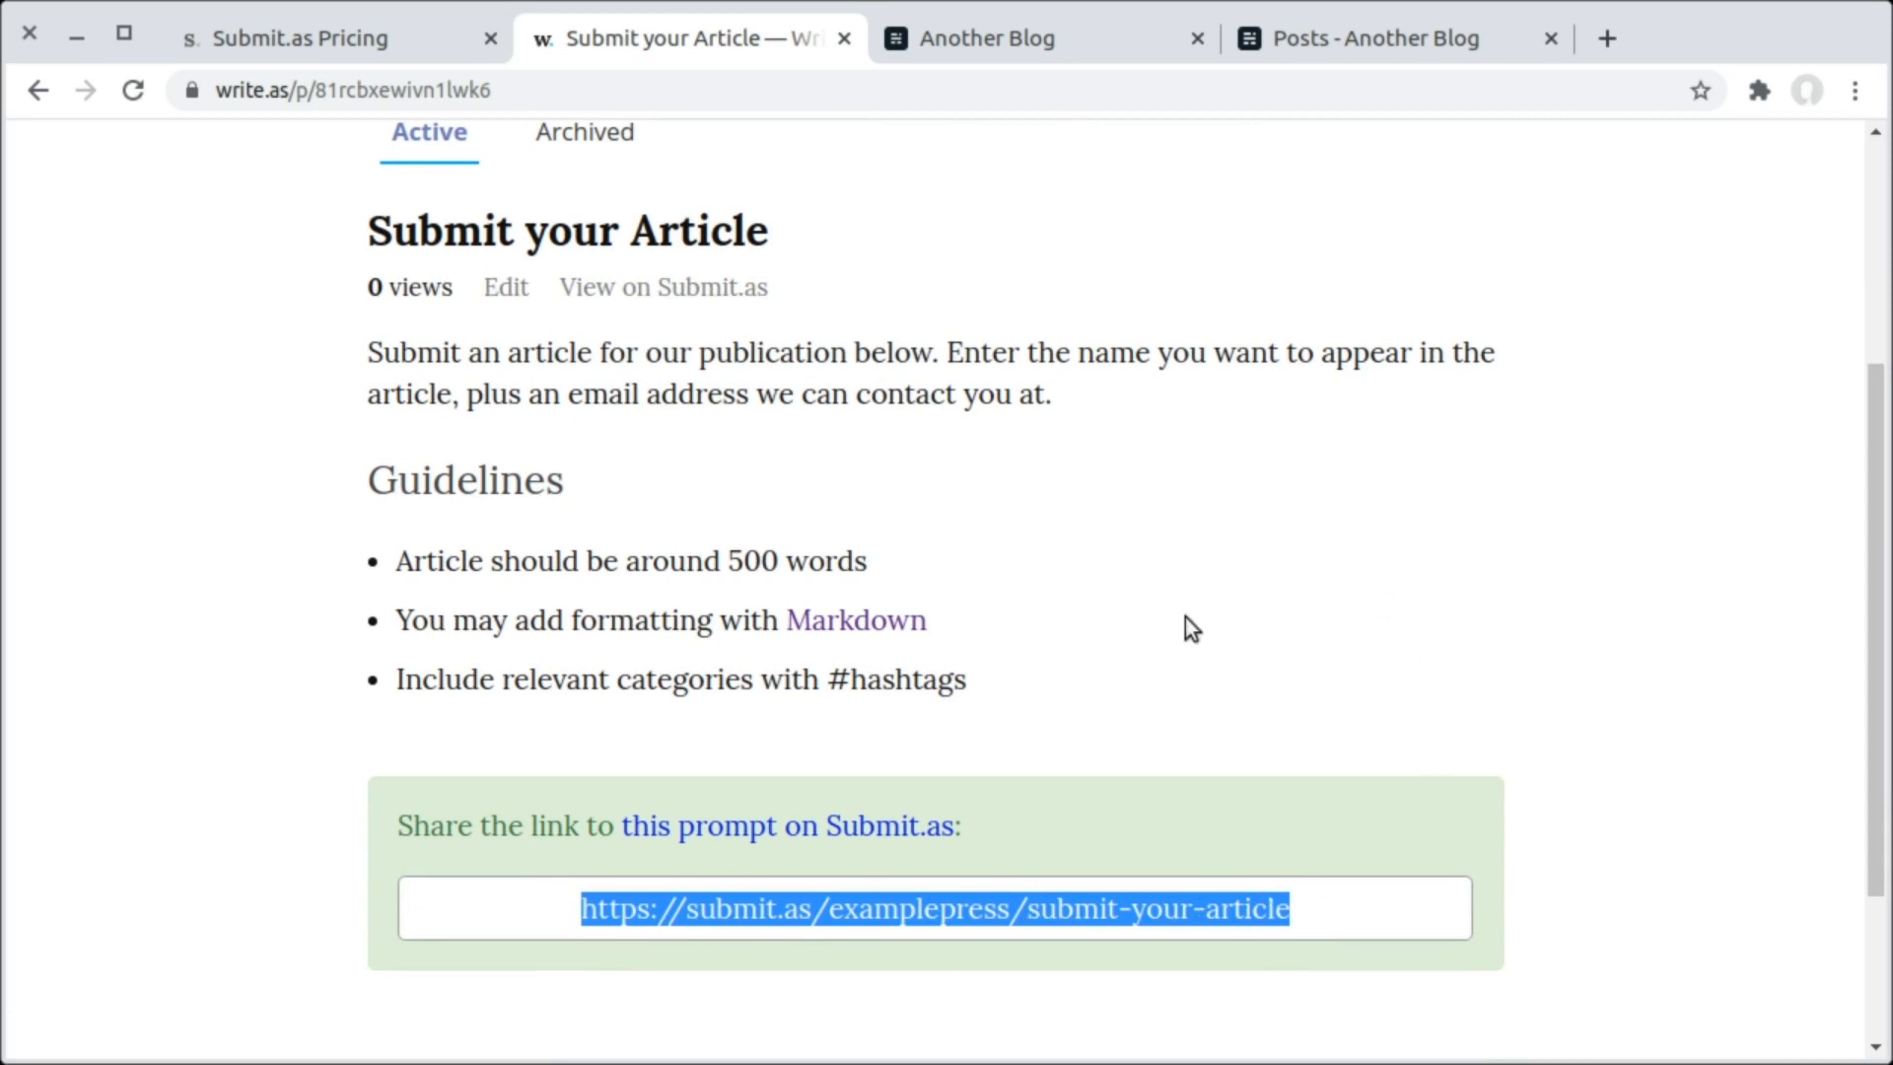
pyautogui.moveTo(1185, 617); pyautogui.dragTo(651, 355)
pyautogui.click(1080, 560)
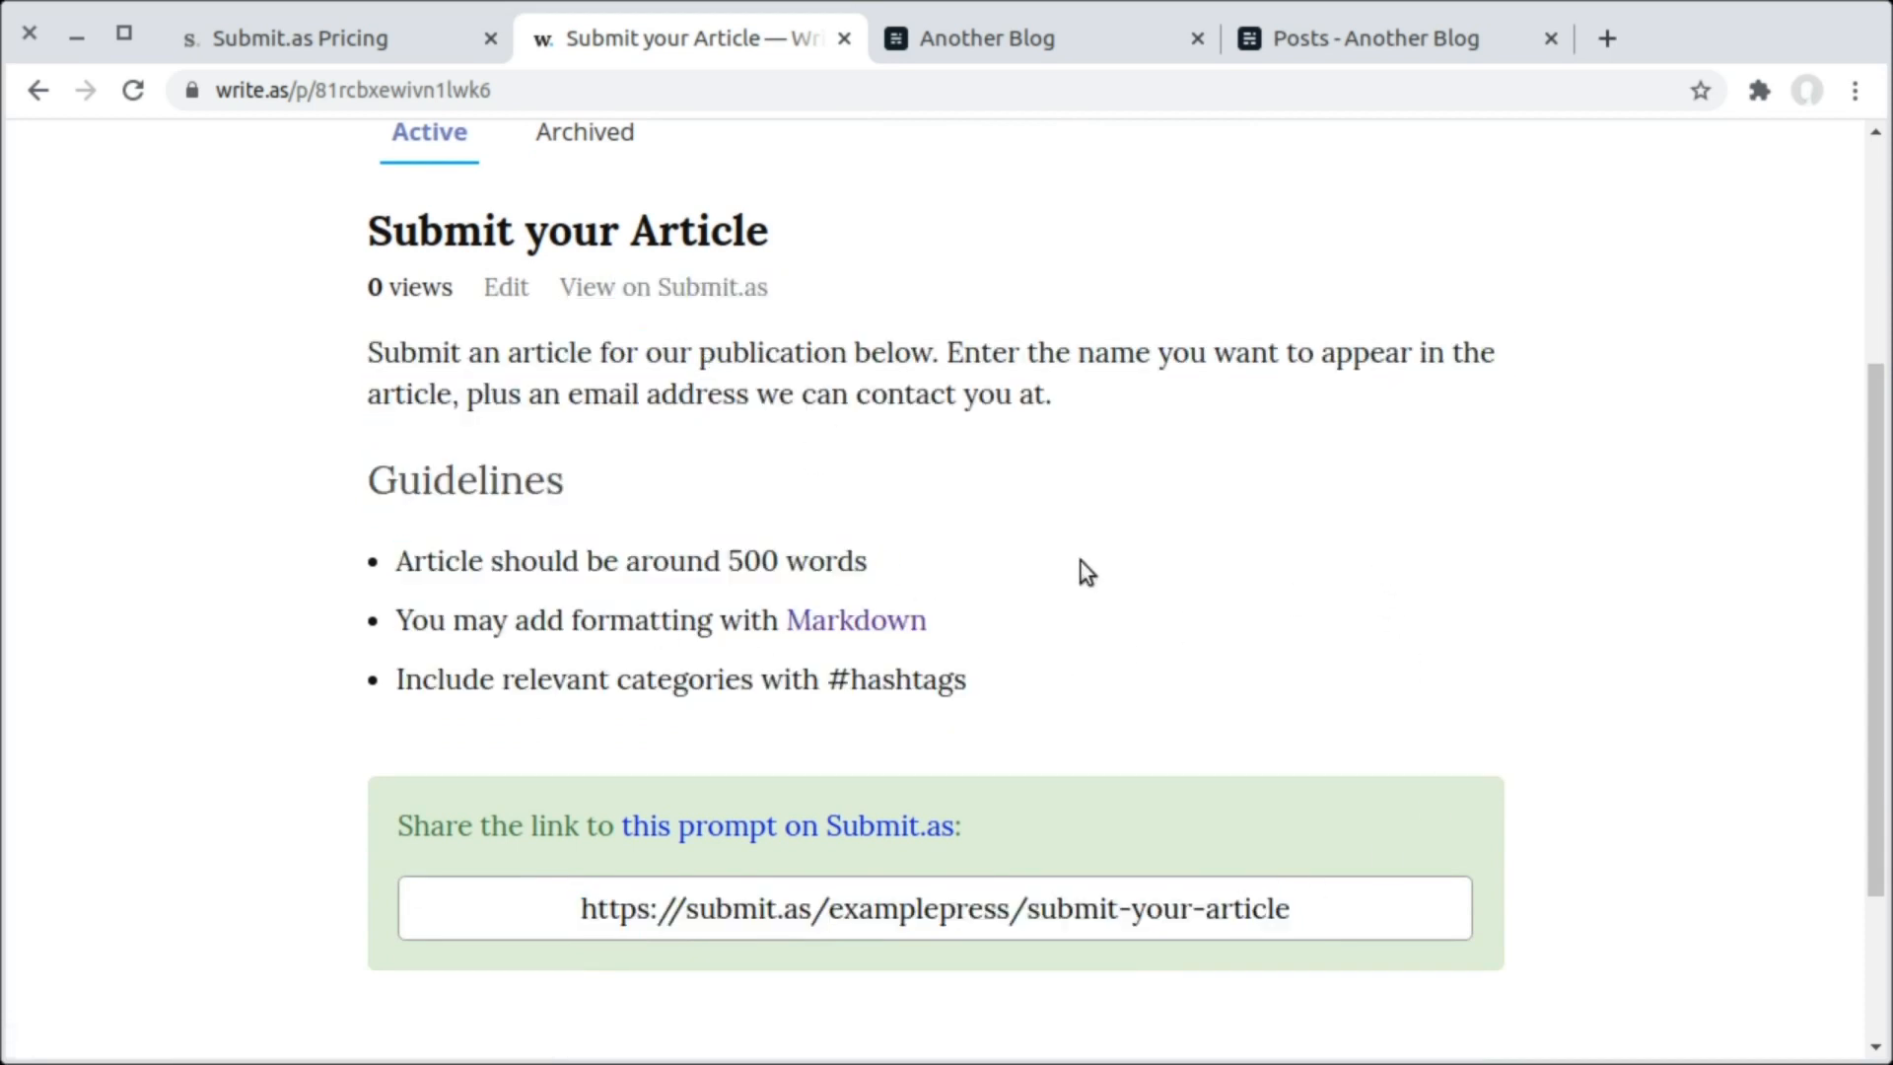
pyautogui.scroll(3, 903, 588)
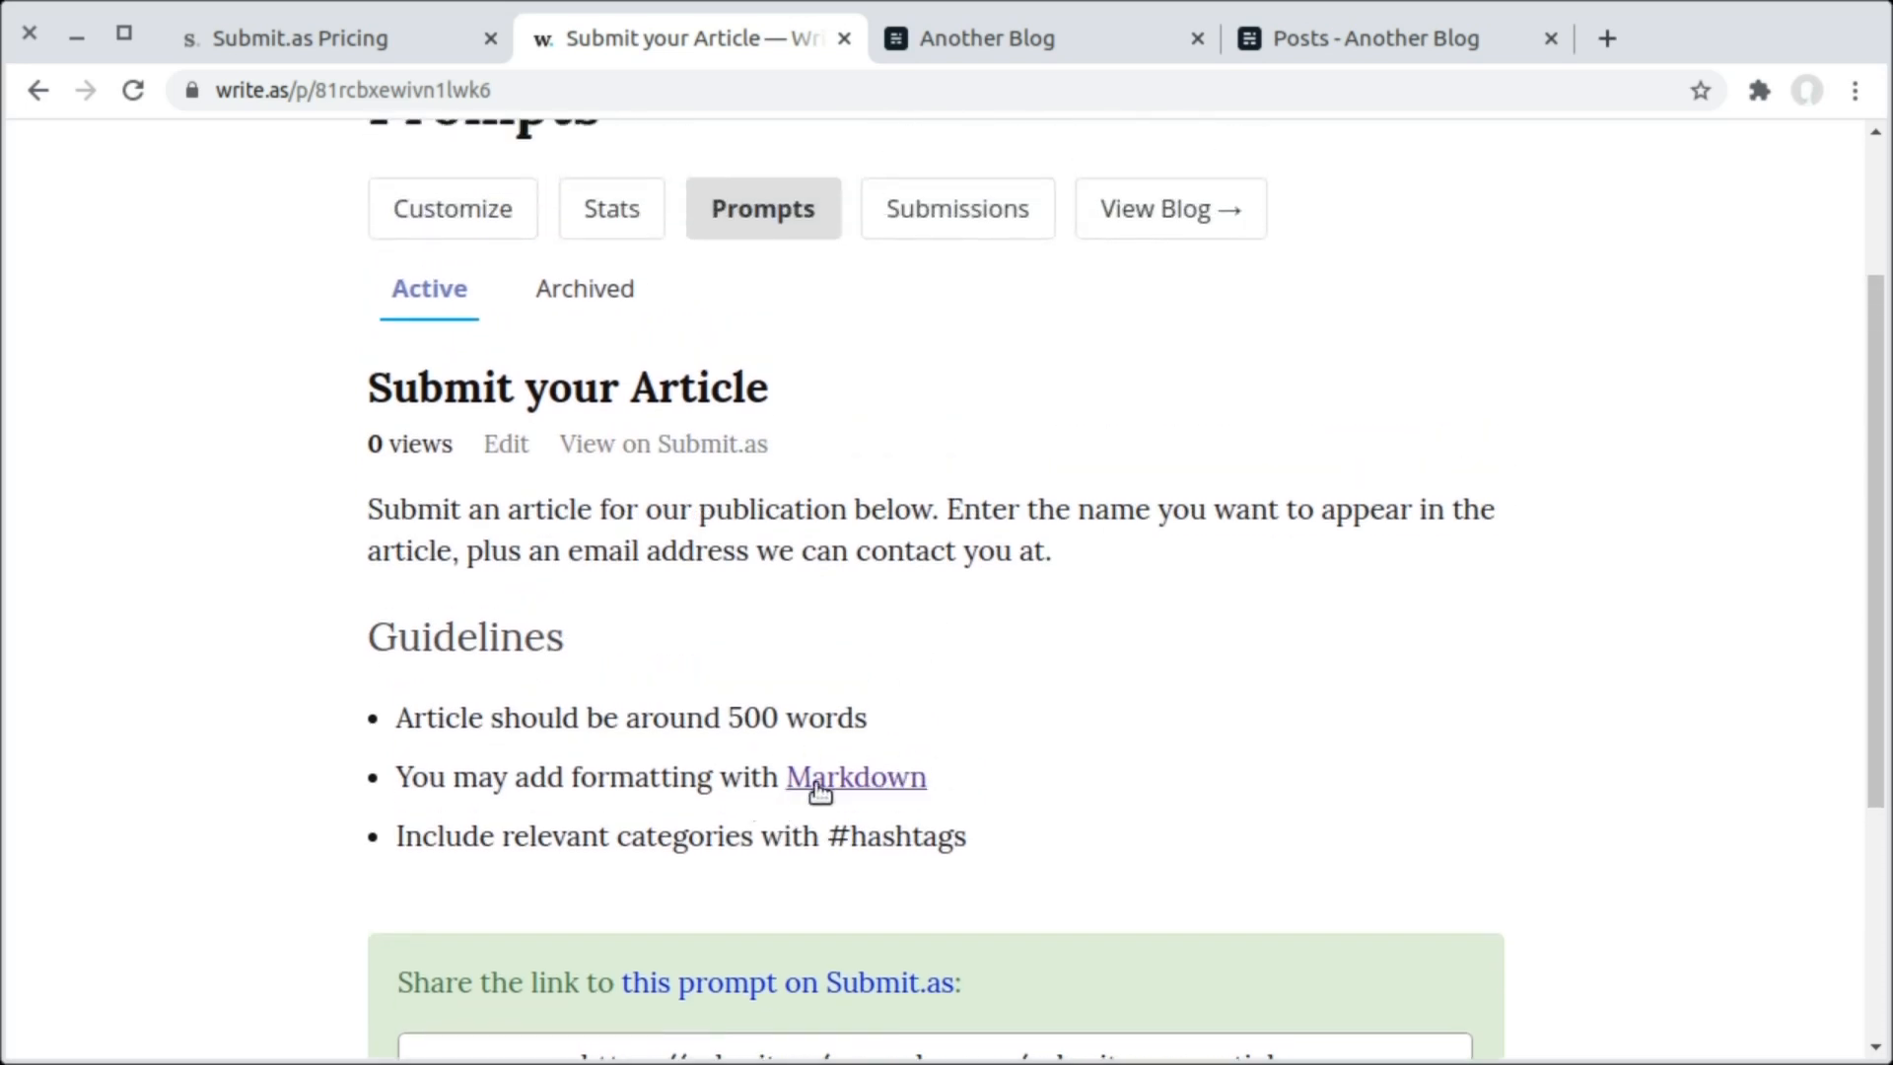
pyautogui.scroll(3, 931, 624)
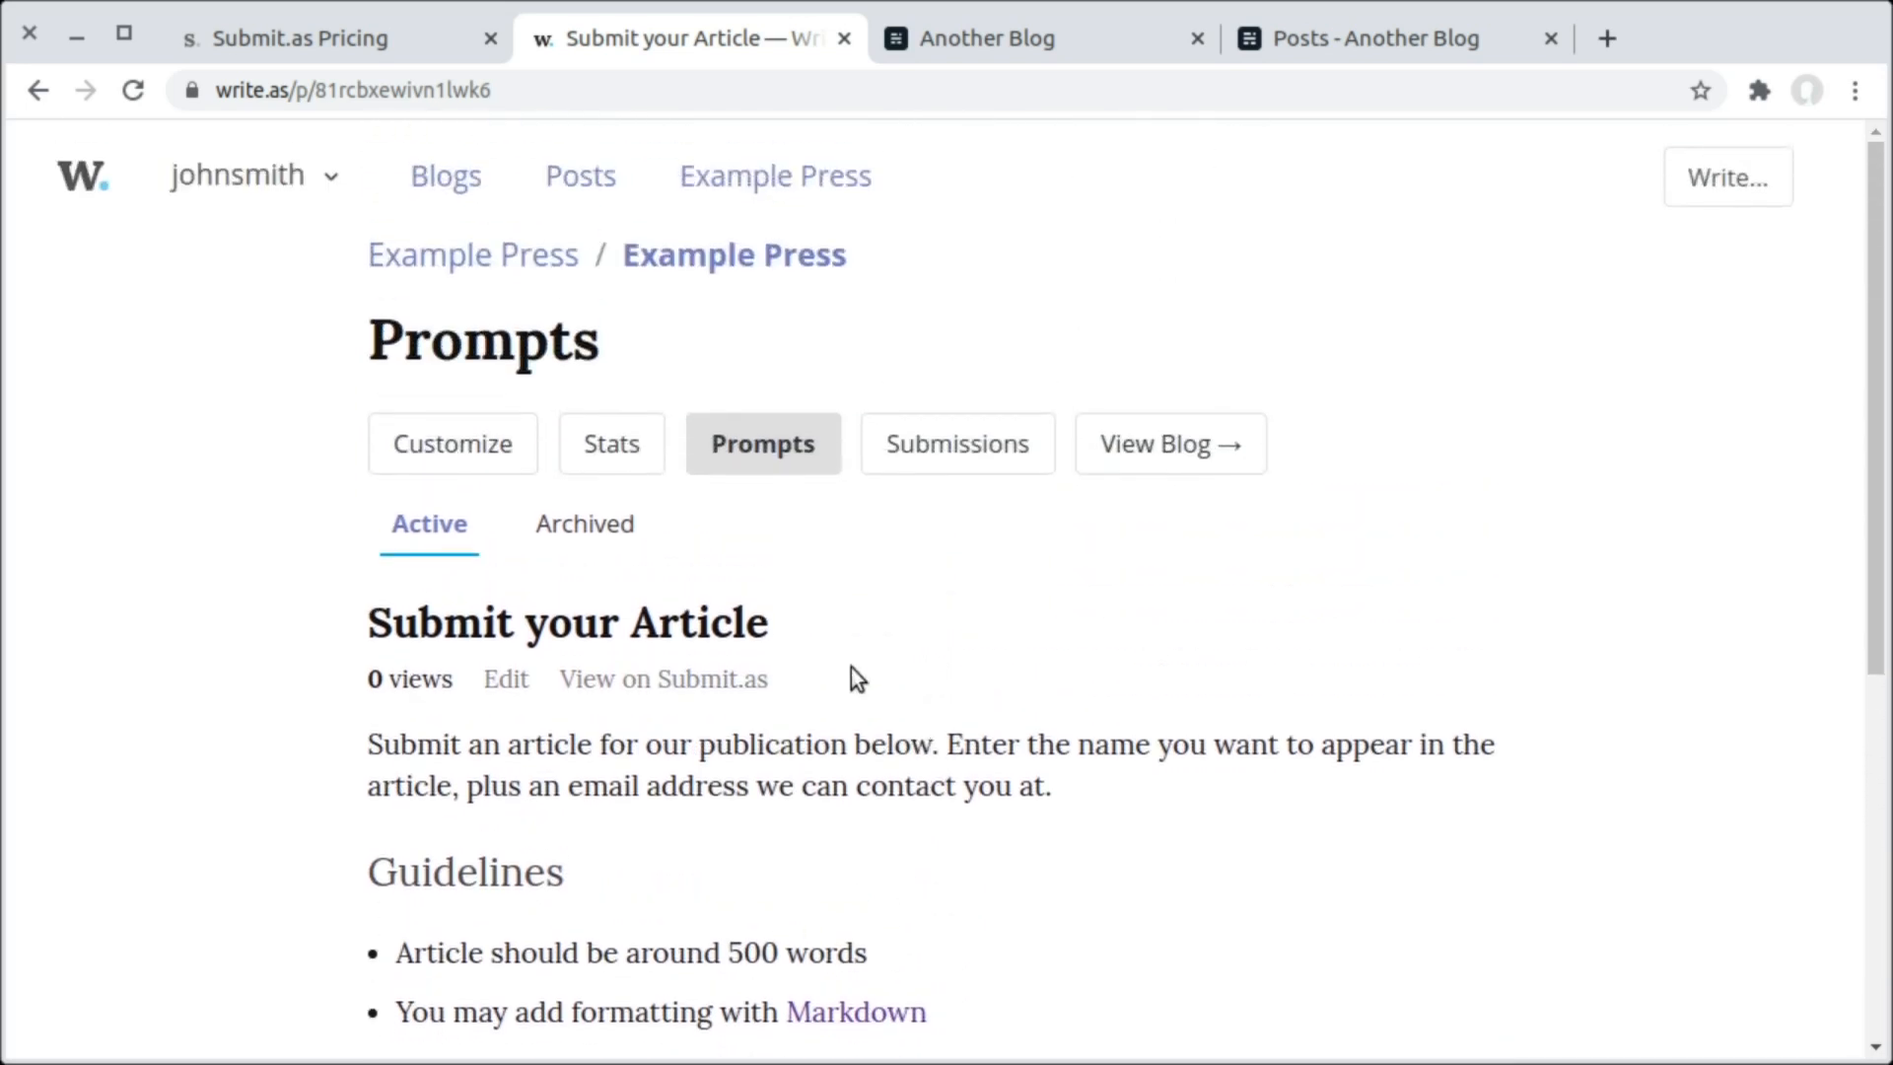
# View the "Submit your Article" prompt on Submit.as and start writing a submission with the prefilled name and email.
pyautogui.click(757, 681)
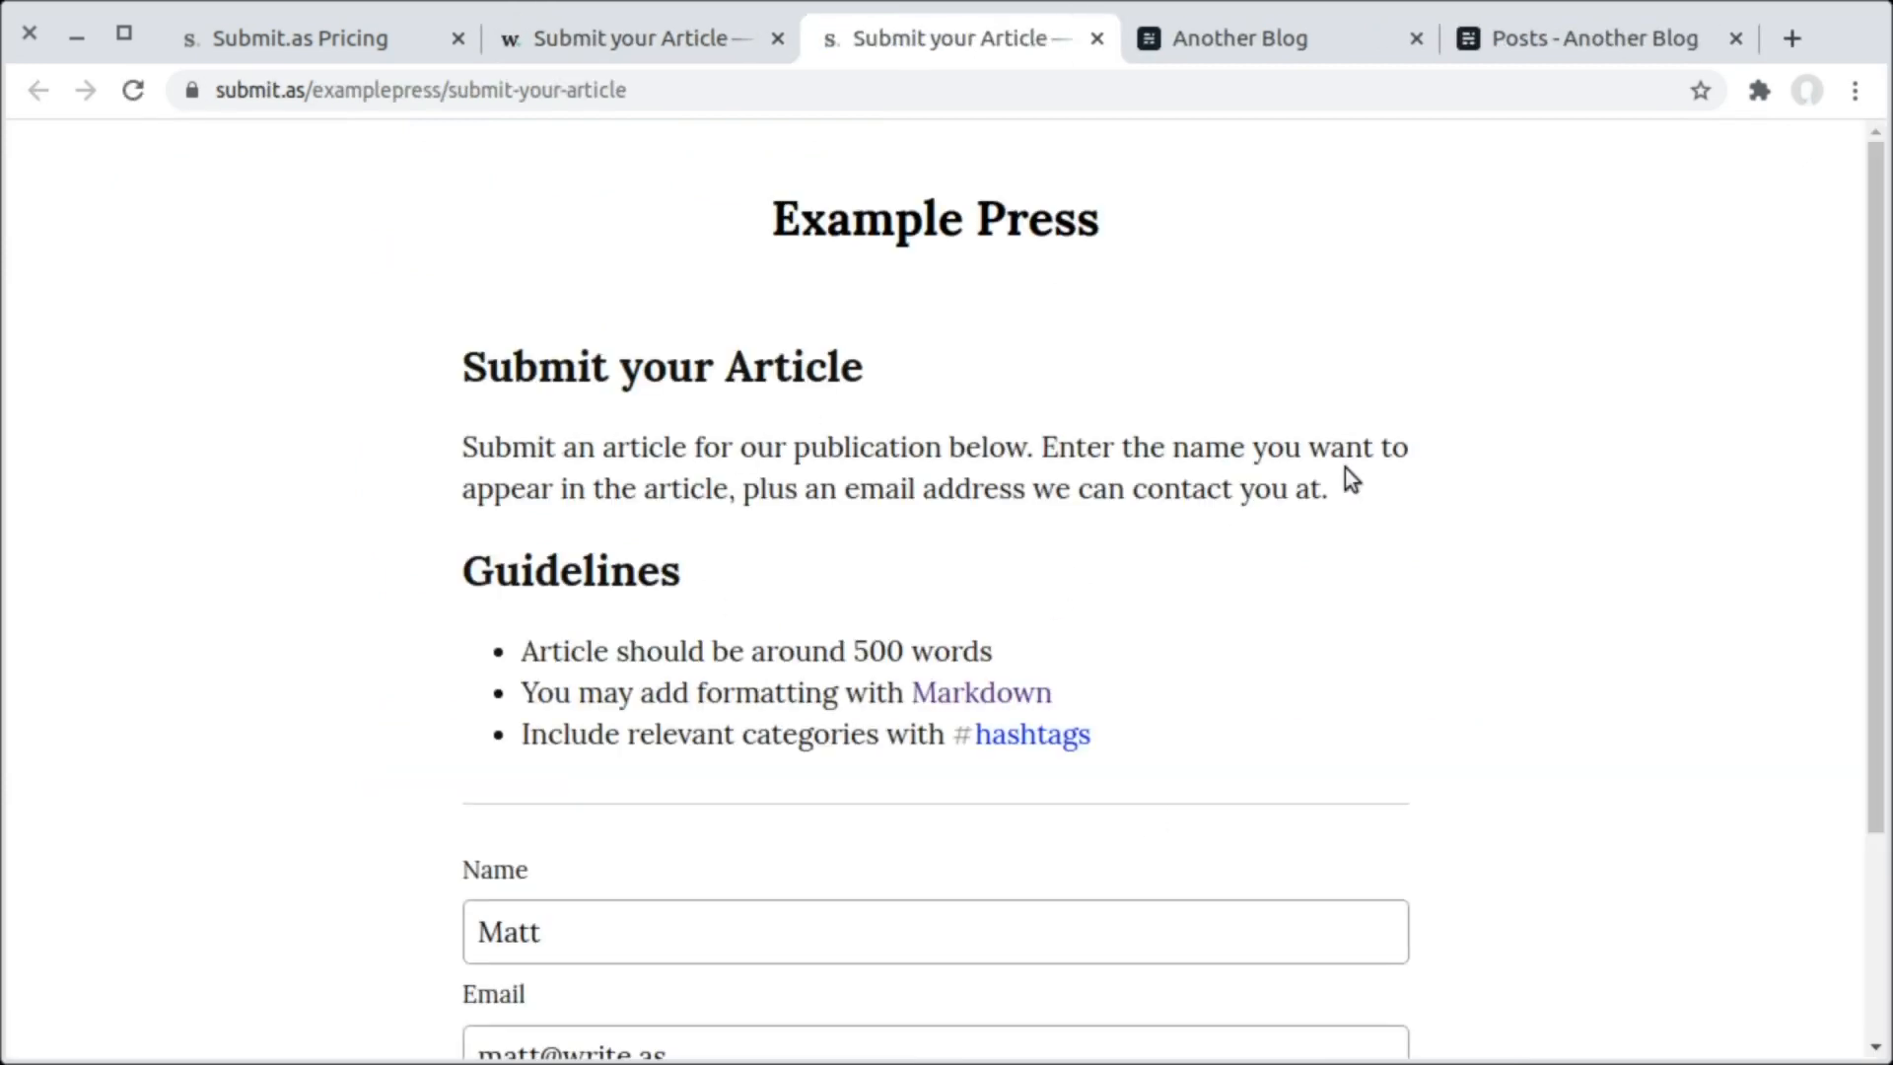
pyautogui.scroll(-2, 1153, 316)
pyautogui.scroll(2, 1155, 335)
pyautogui.scroll(-3, 642, 490)
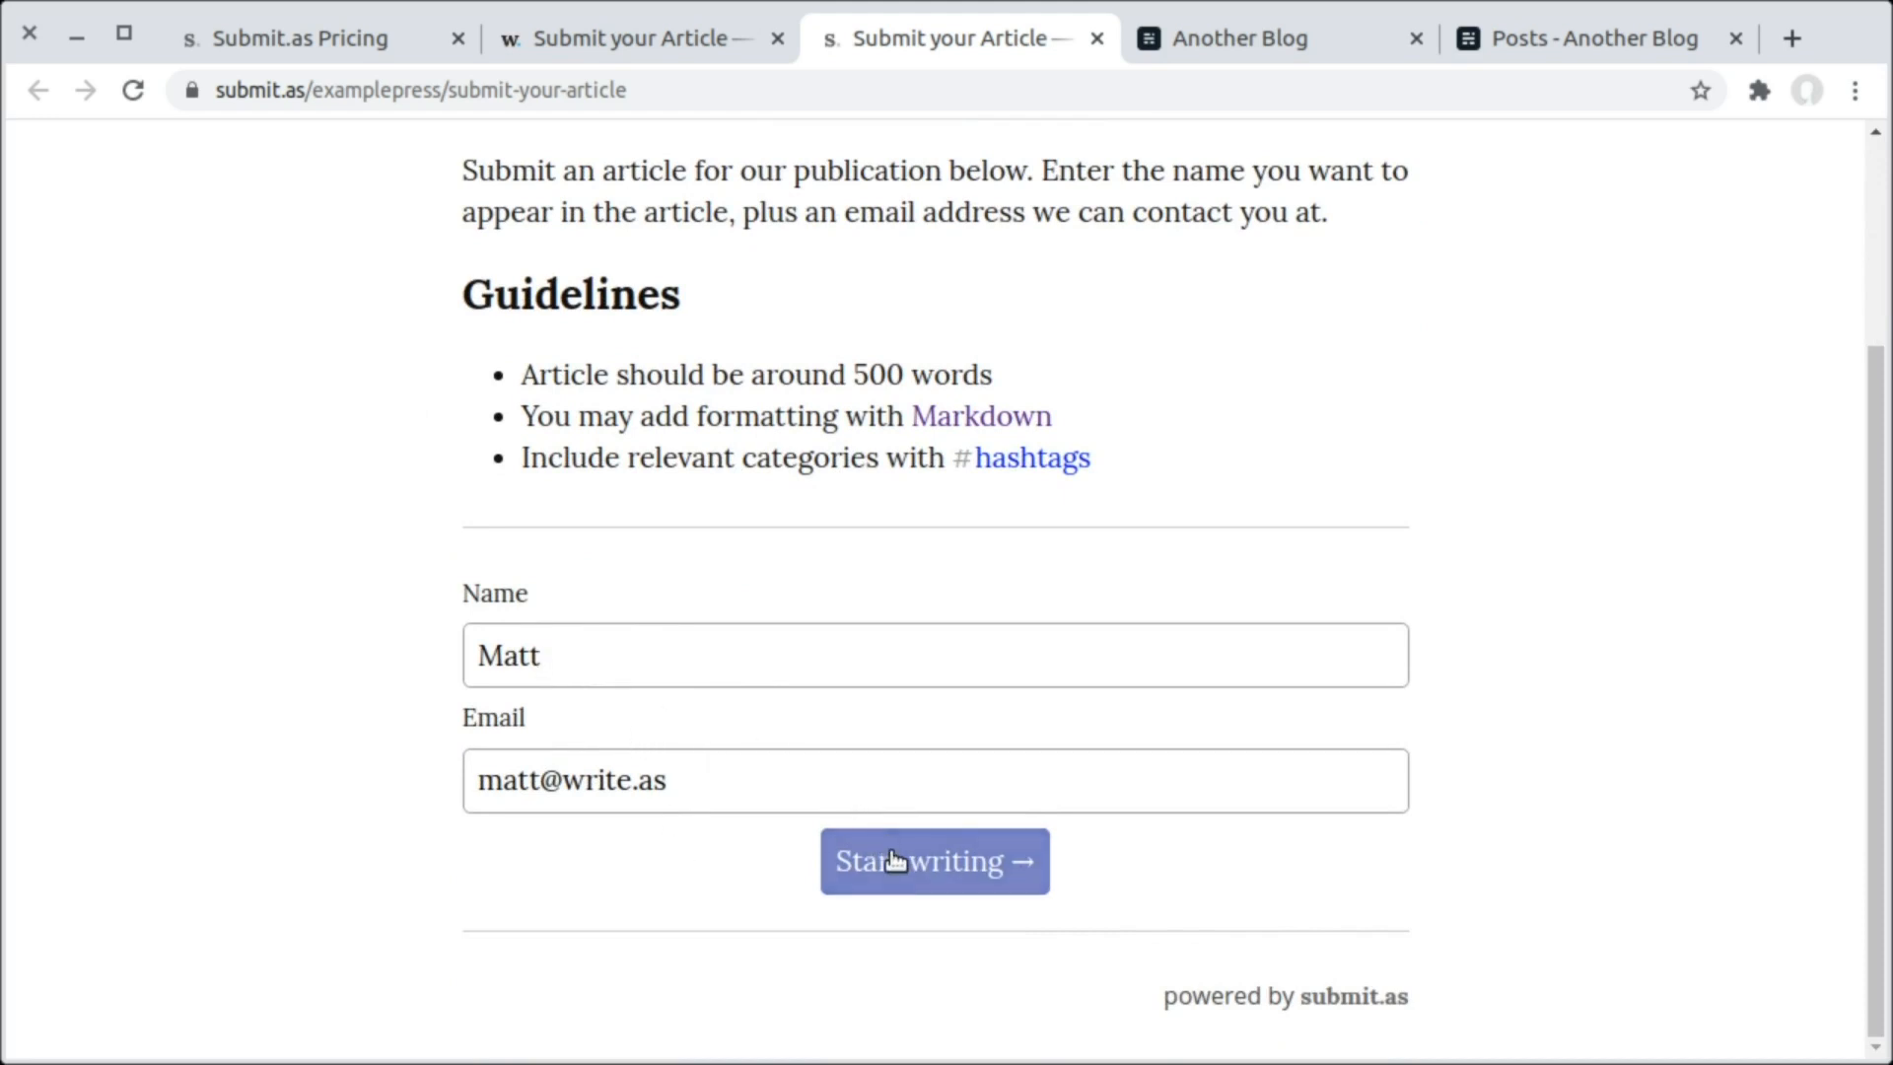
pyautogui.click(920, 877)
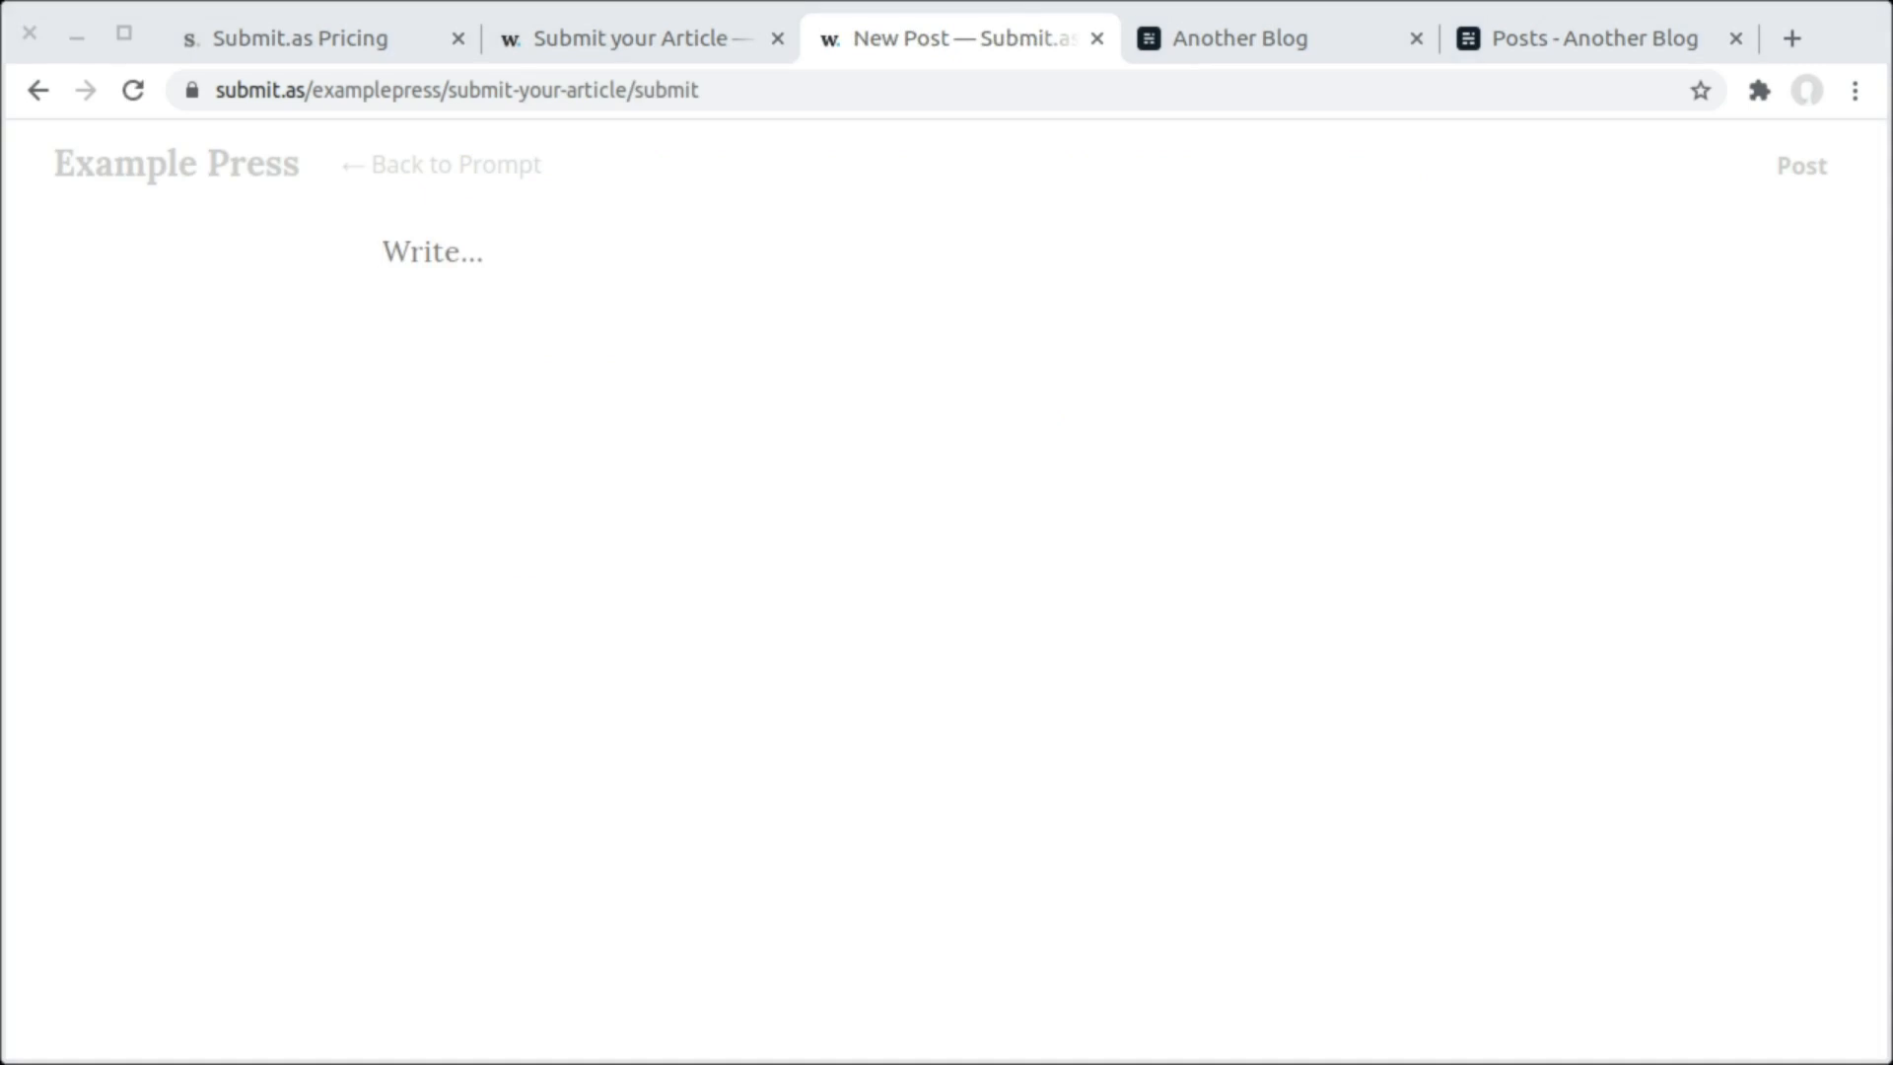
# Paste the Lorem ipsum article text into the blank submission and post it to Example Press.
pyautogui.click(543, 304)
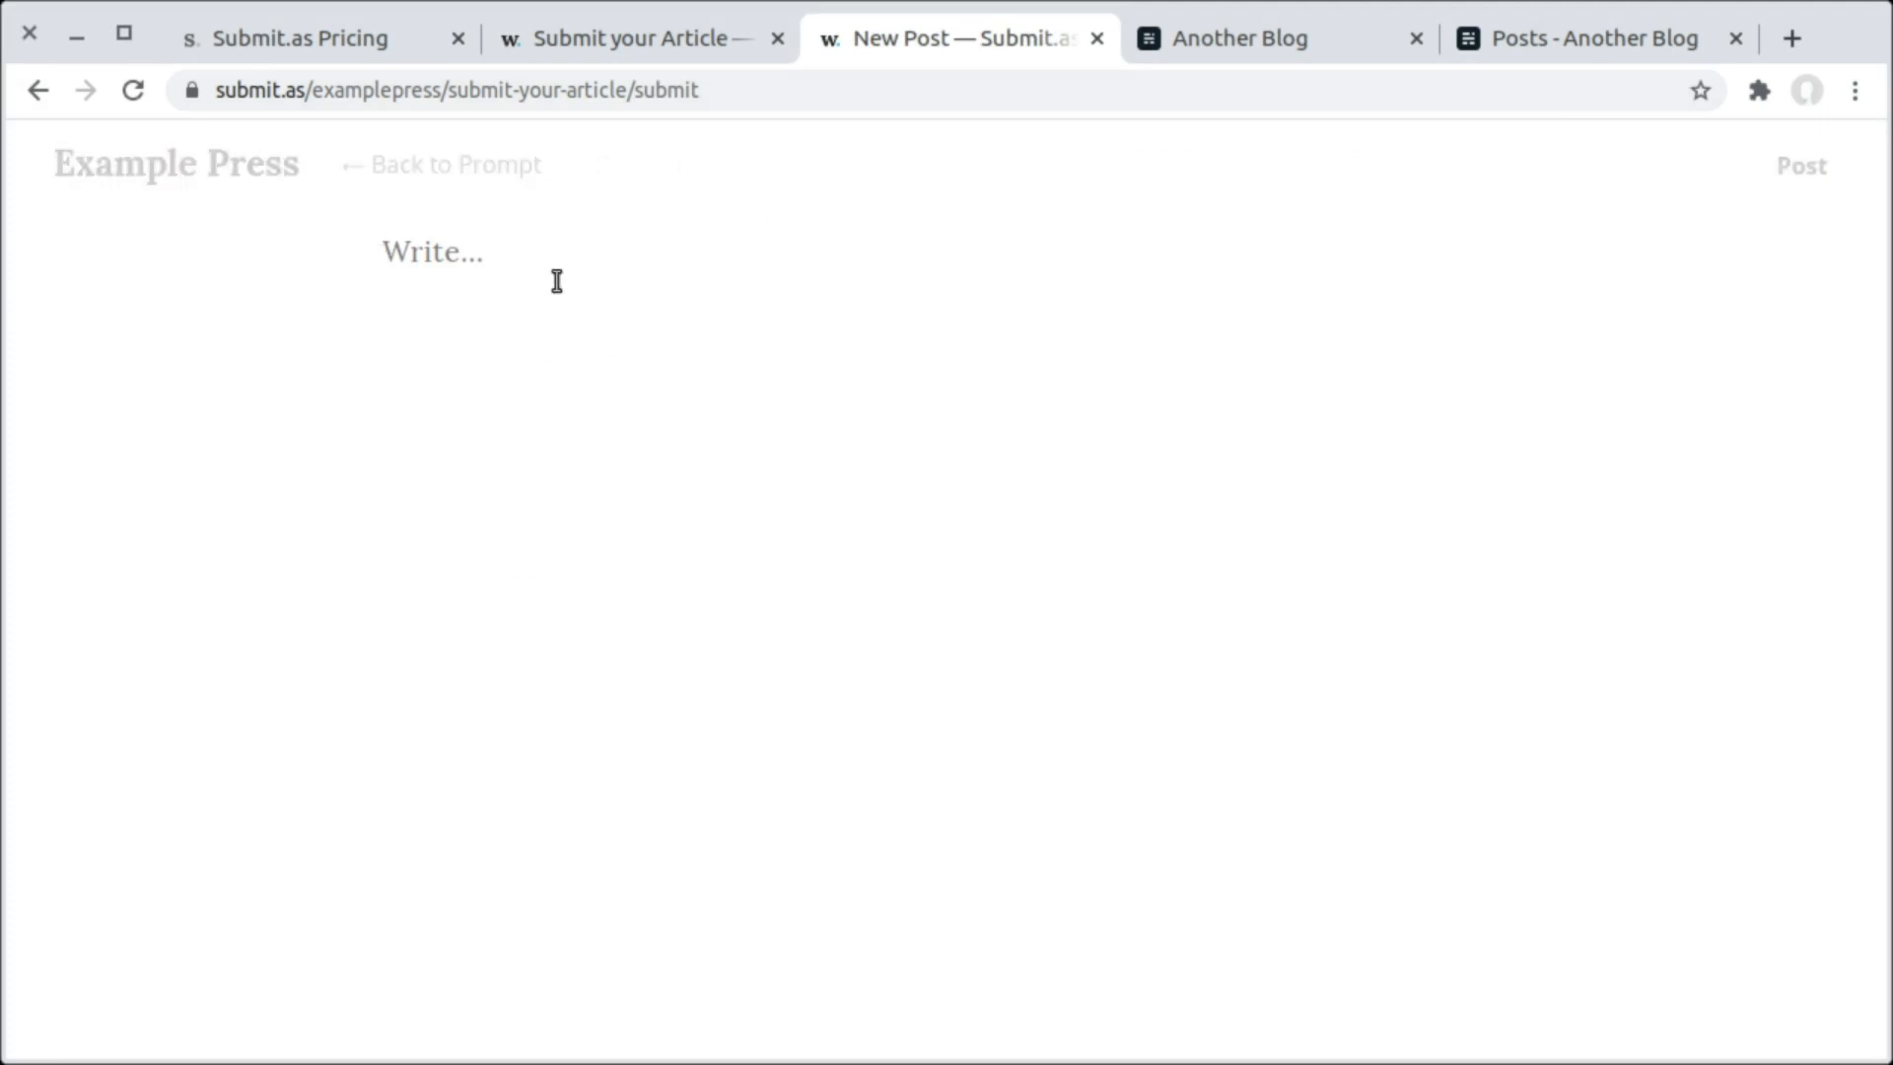
pyautogui.hotkey('ctrl', 'v')
pyautogui.scroll(5, 1173, 325)
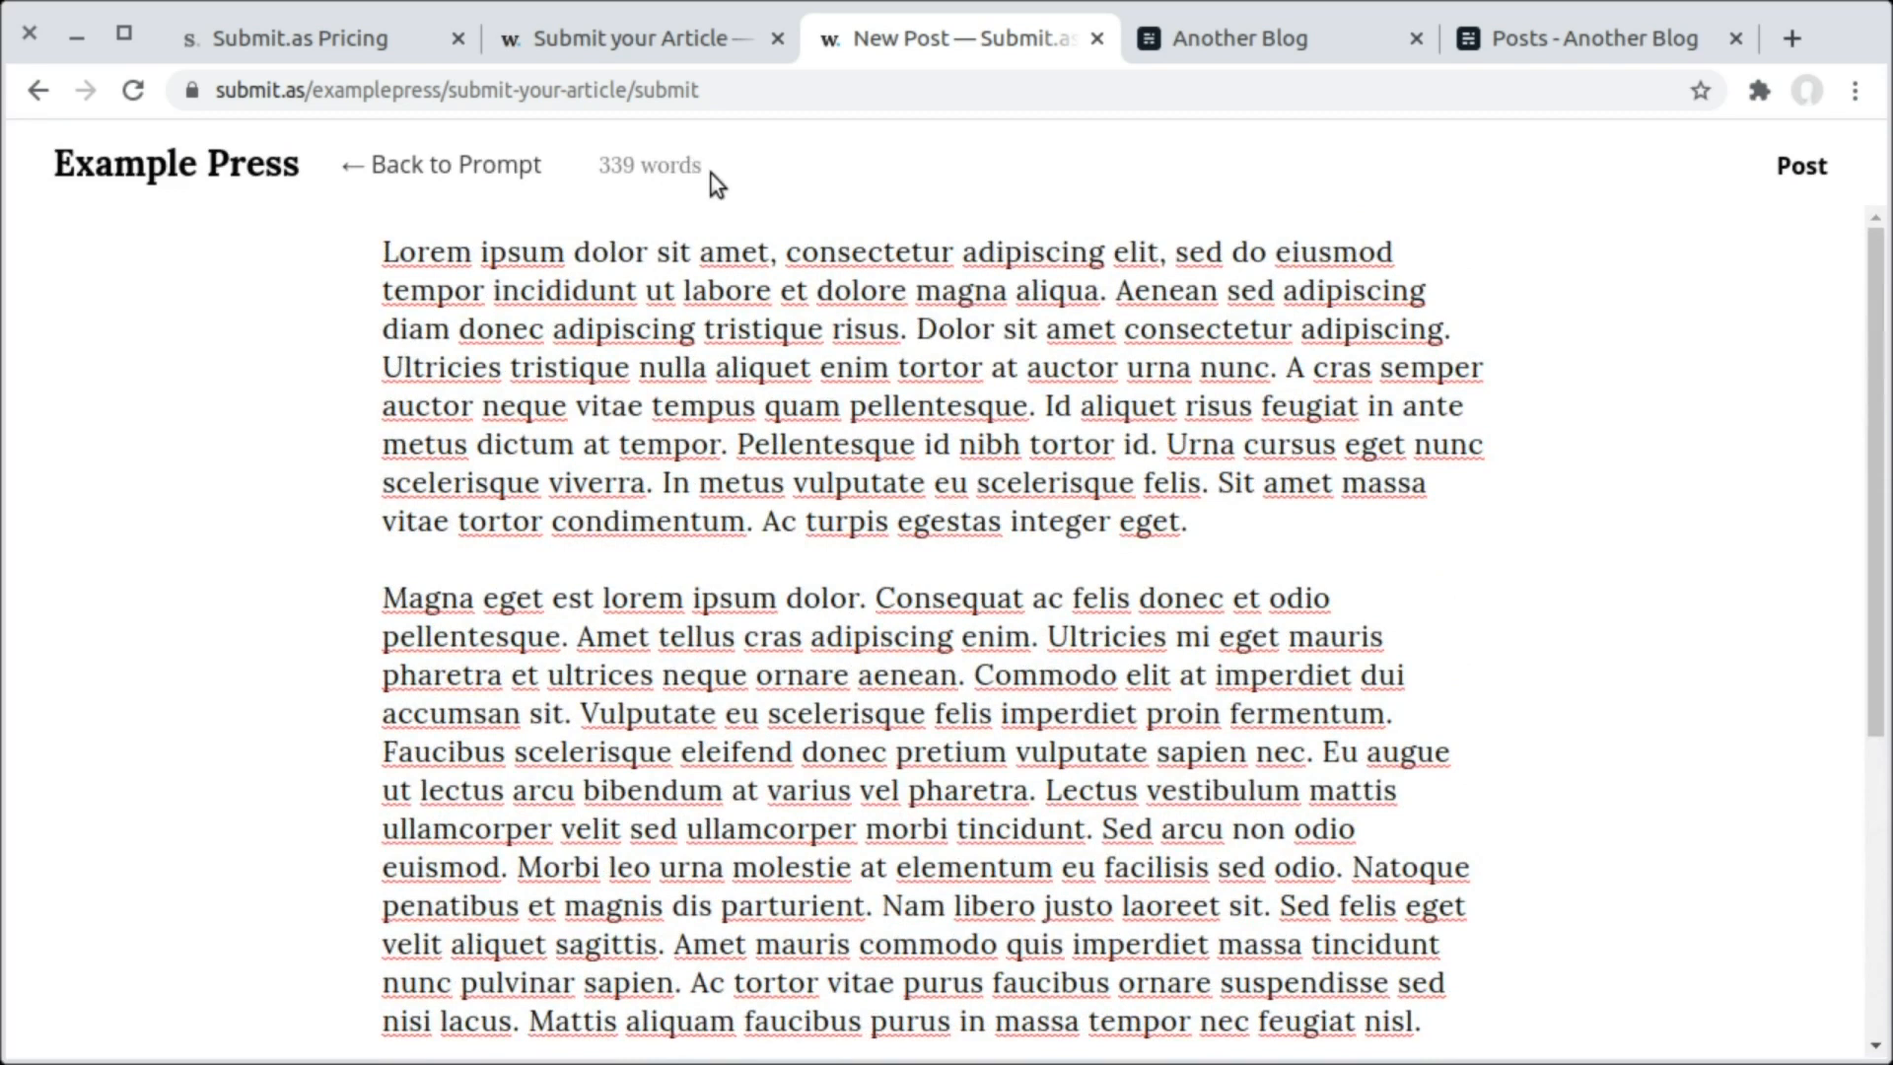
pyautogui.click(1802, 167)
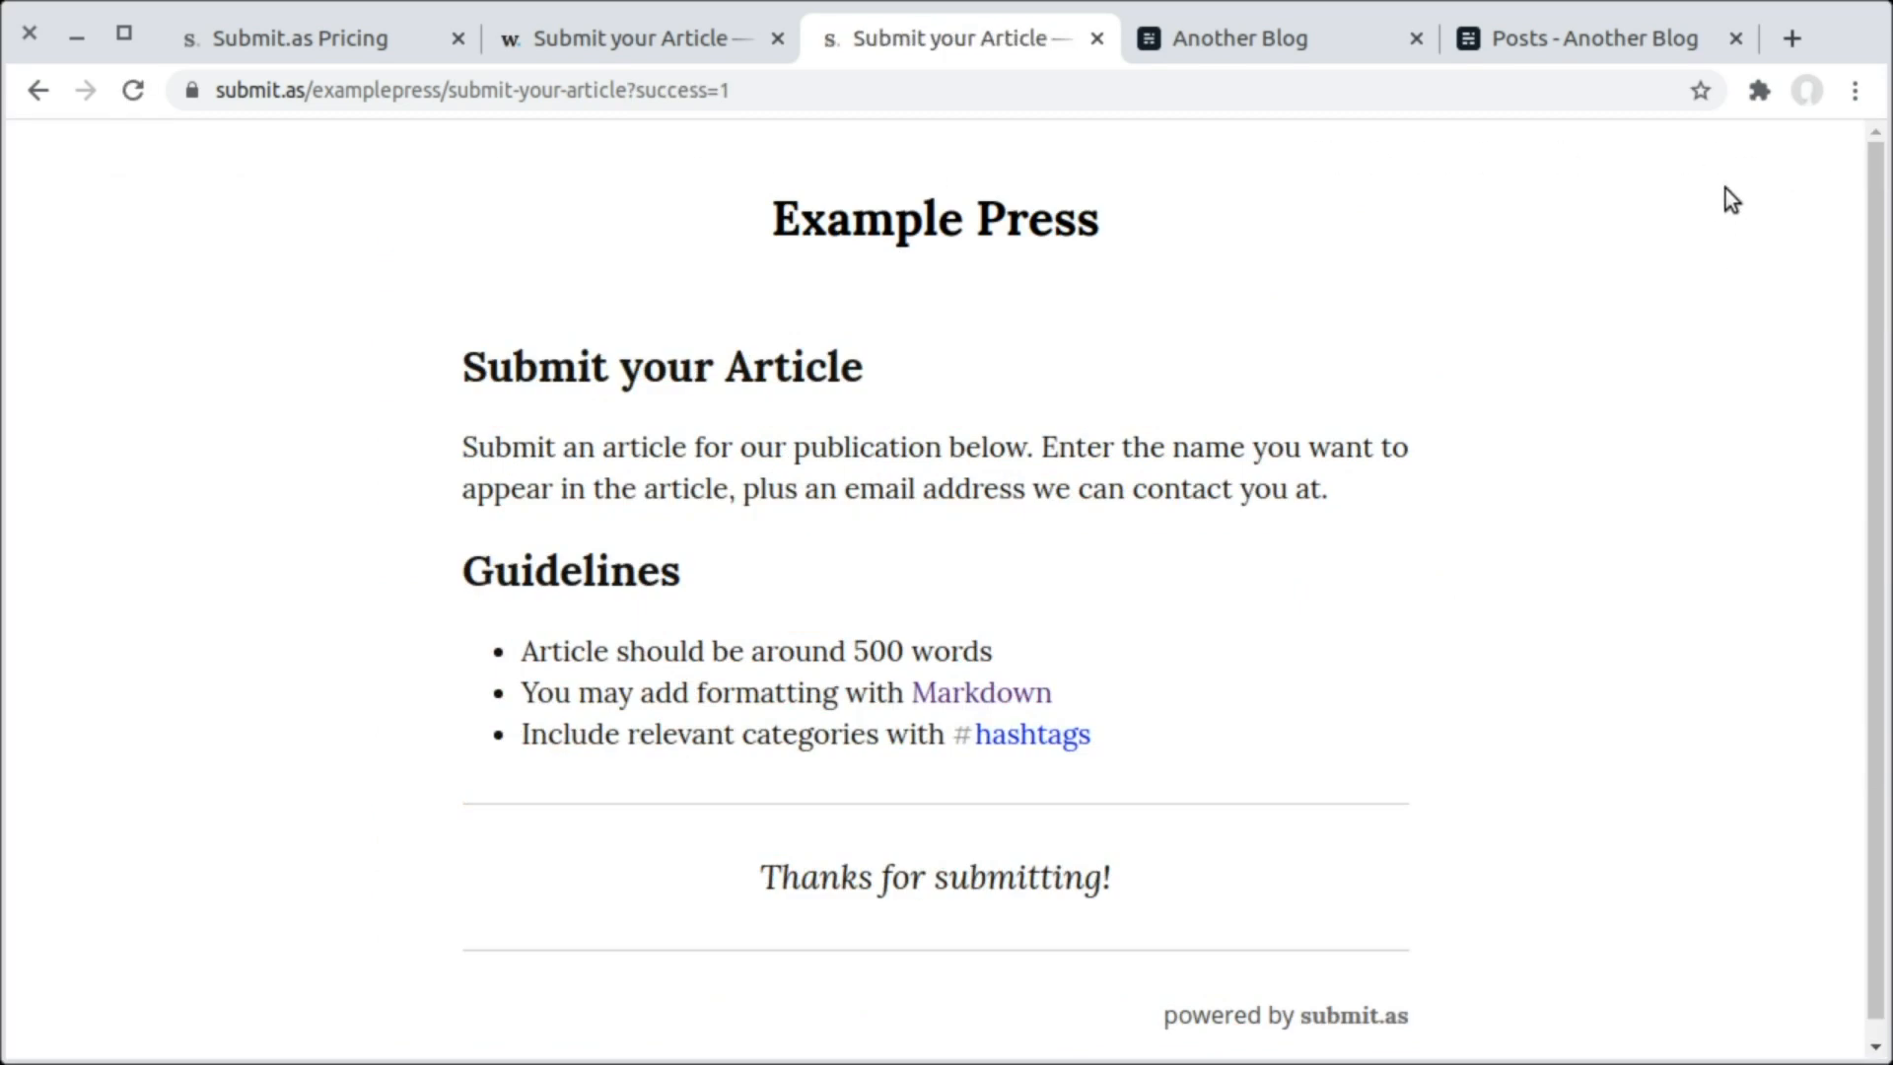
pyautogui.scroll(-1, 1589, 503)
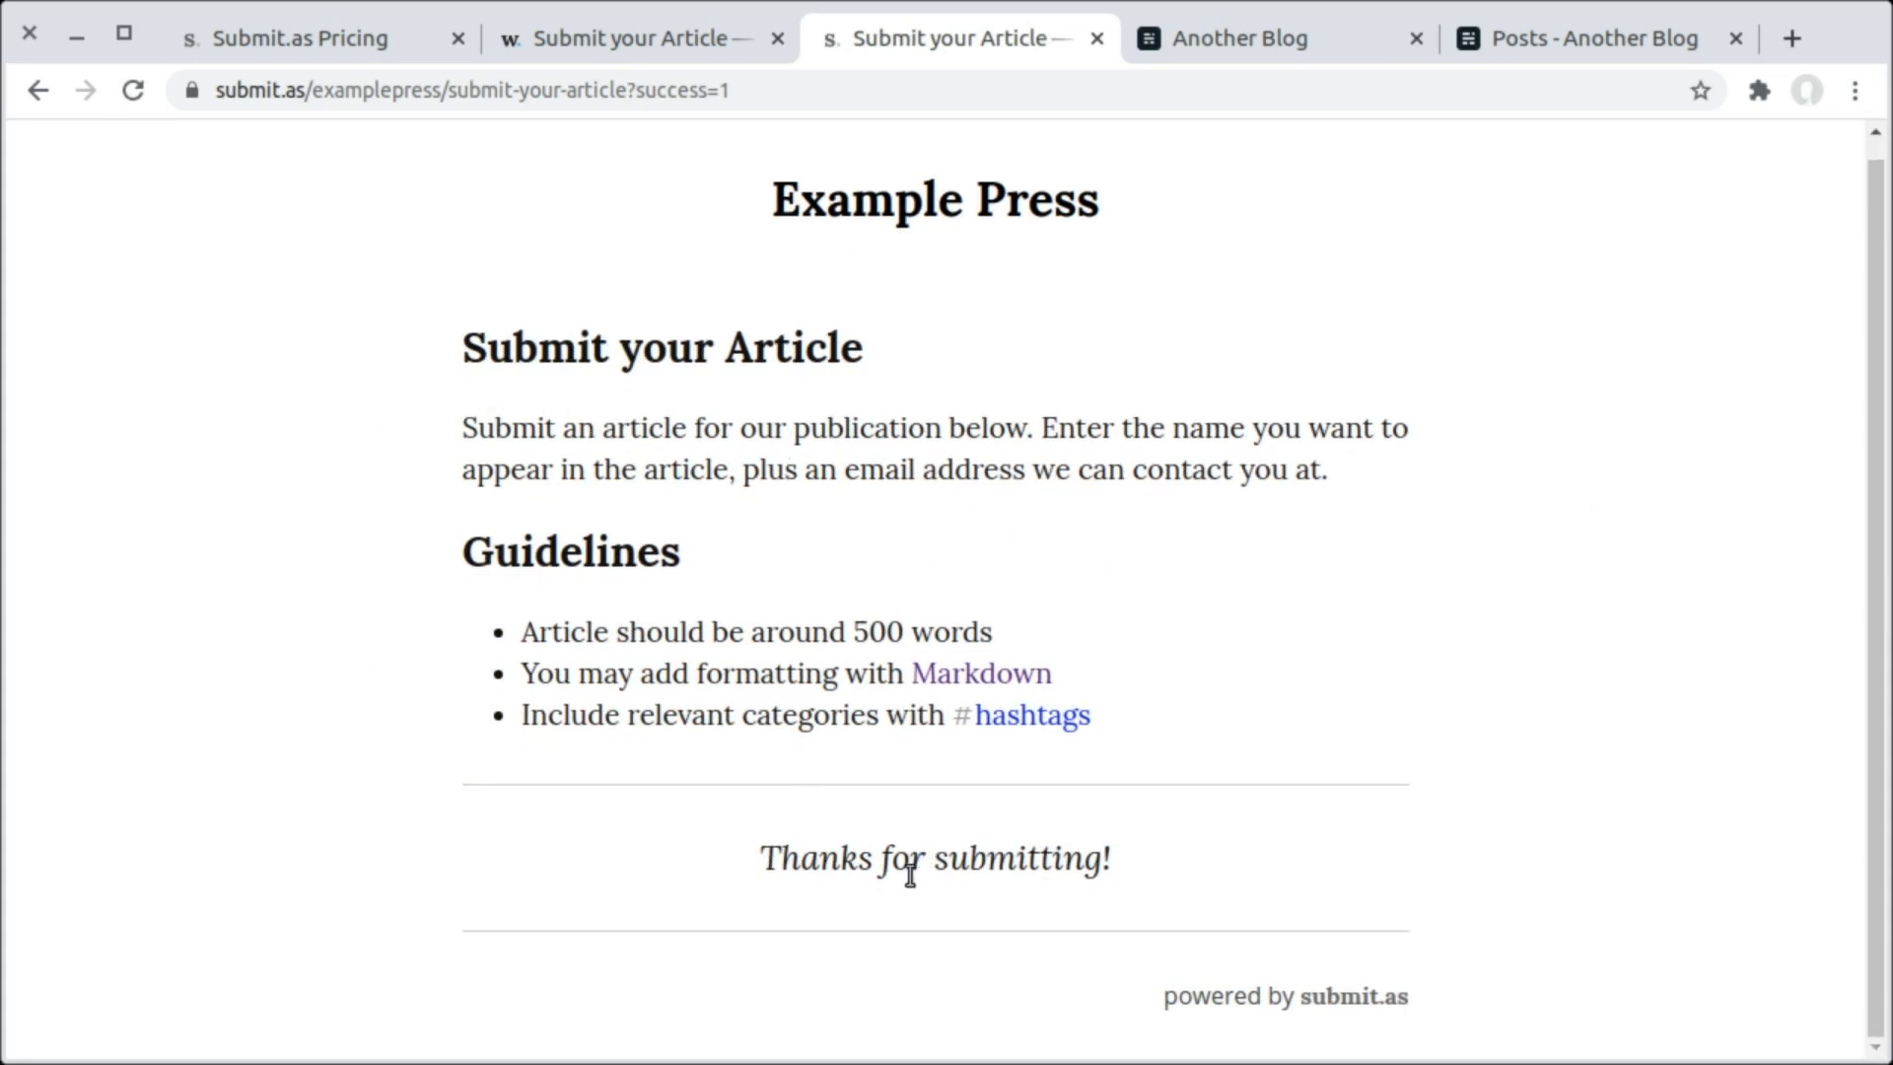
# Return to Write.as and examine the new article in the Example Press submissions list, dismissing the translation offer.
pyautogui.click(598, 41)
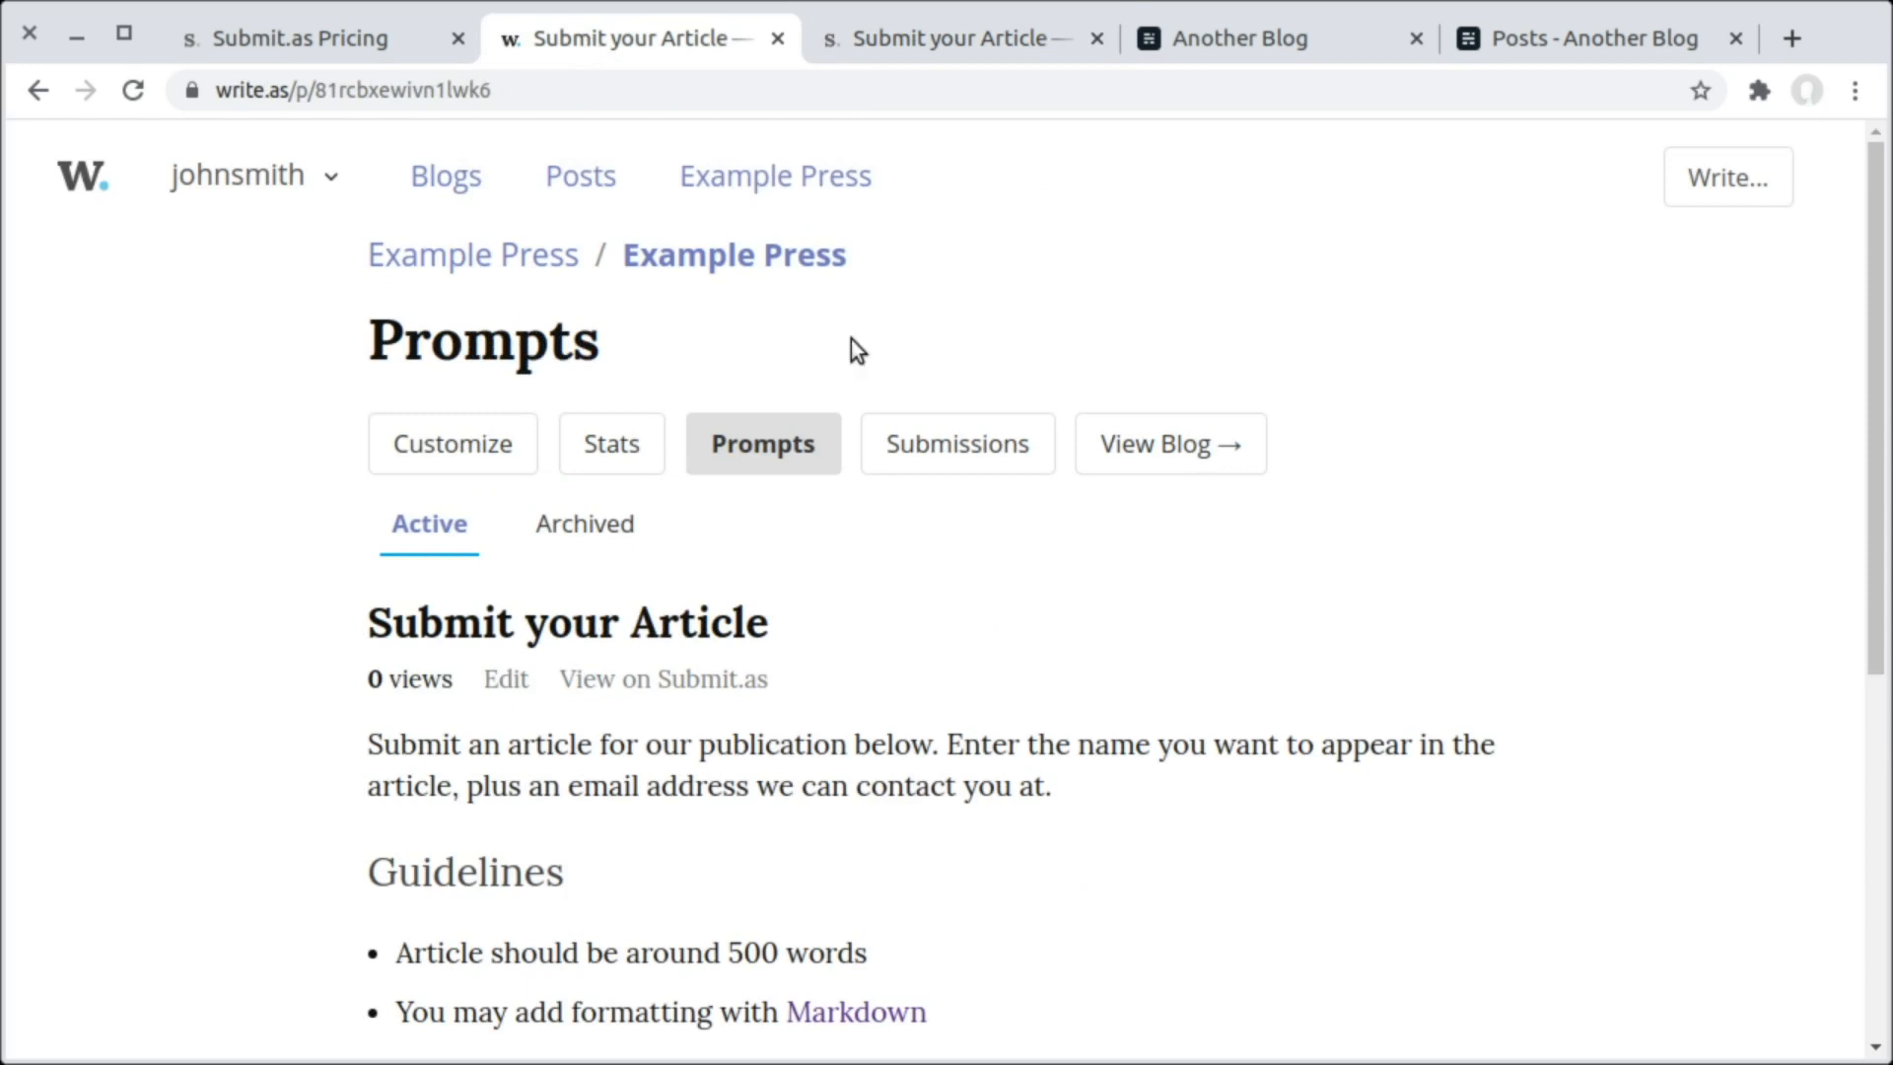
pyautogui.click(932, 451)
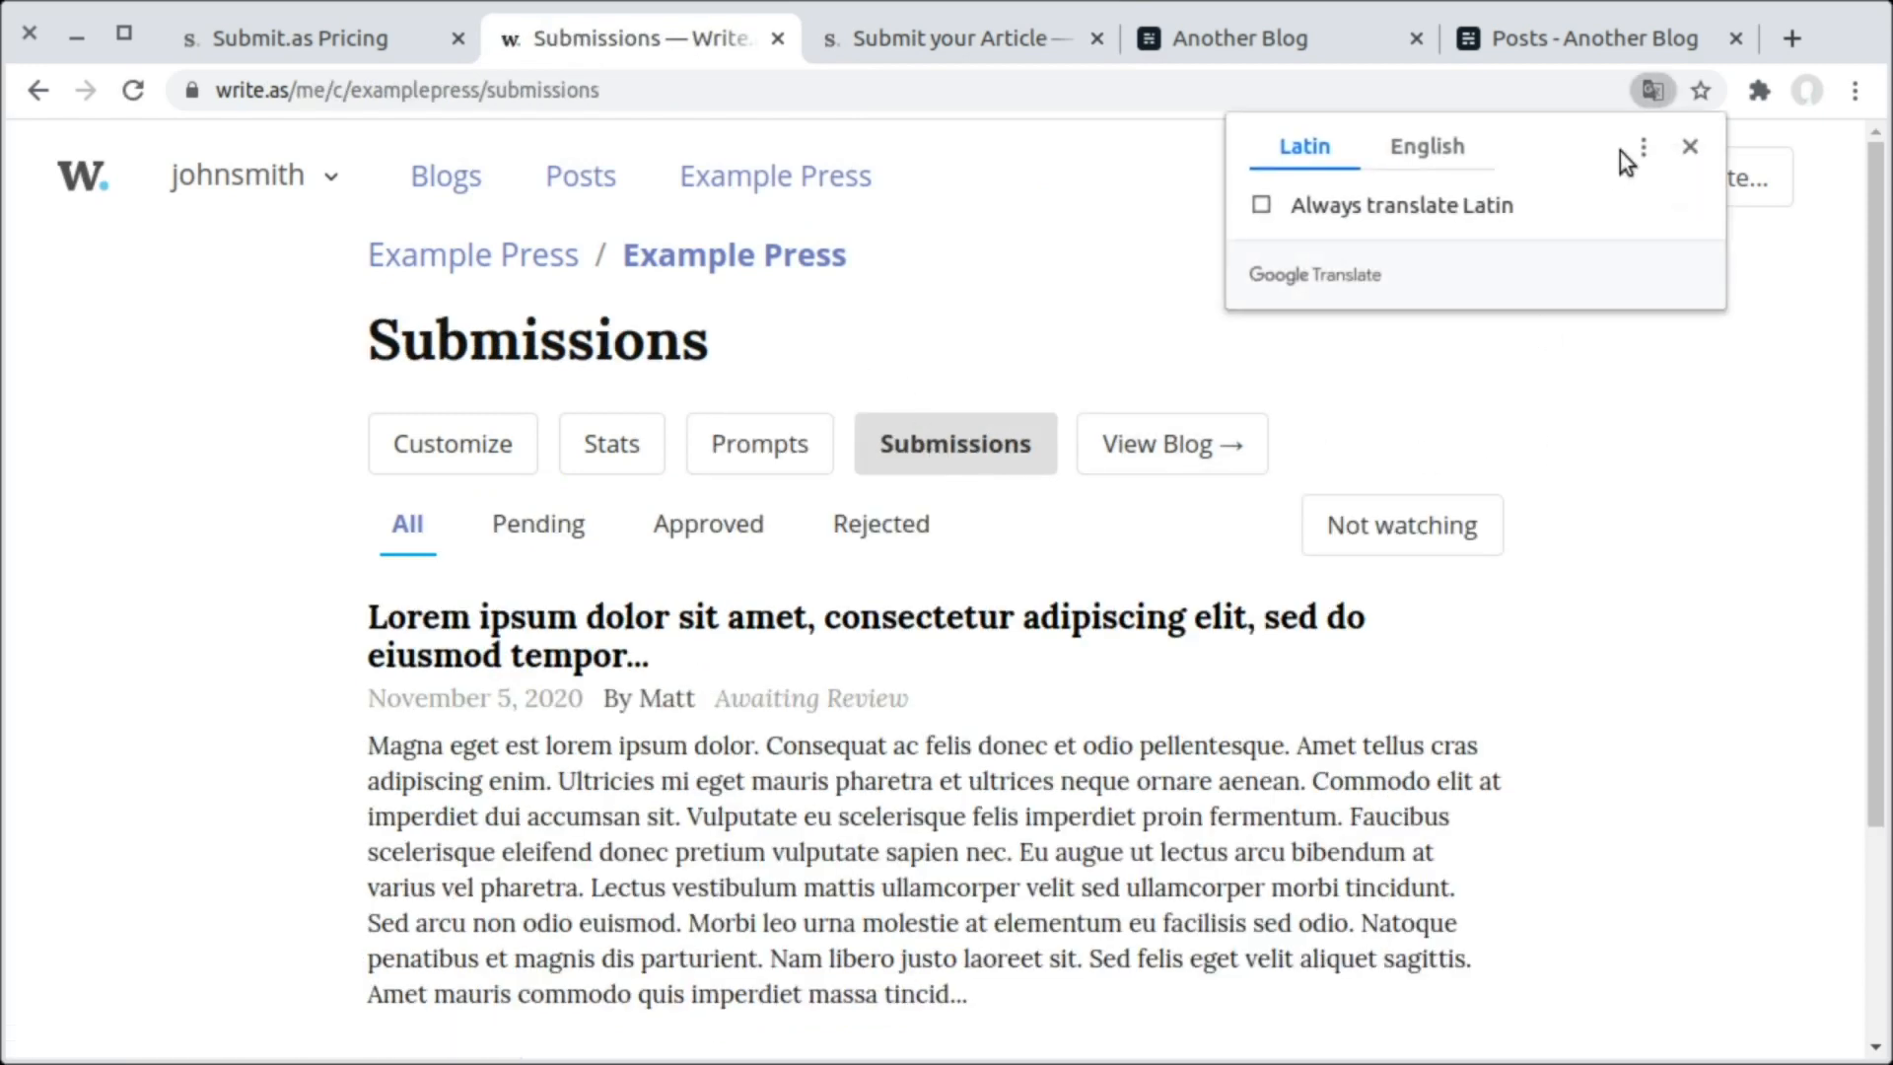
pyautogui.click(1690, 149)
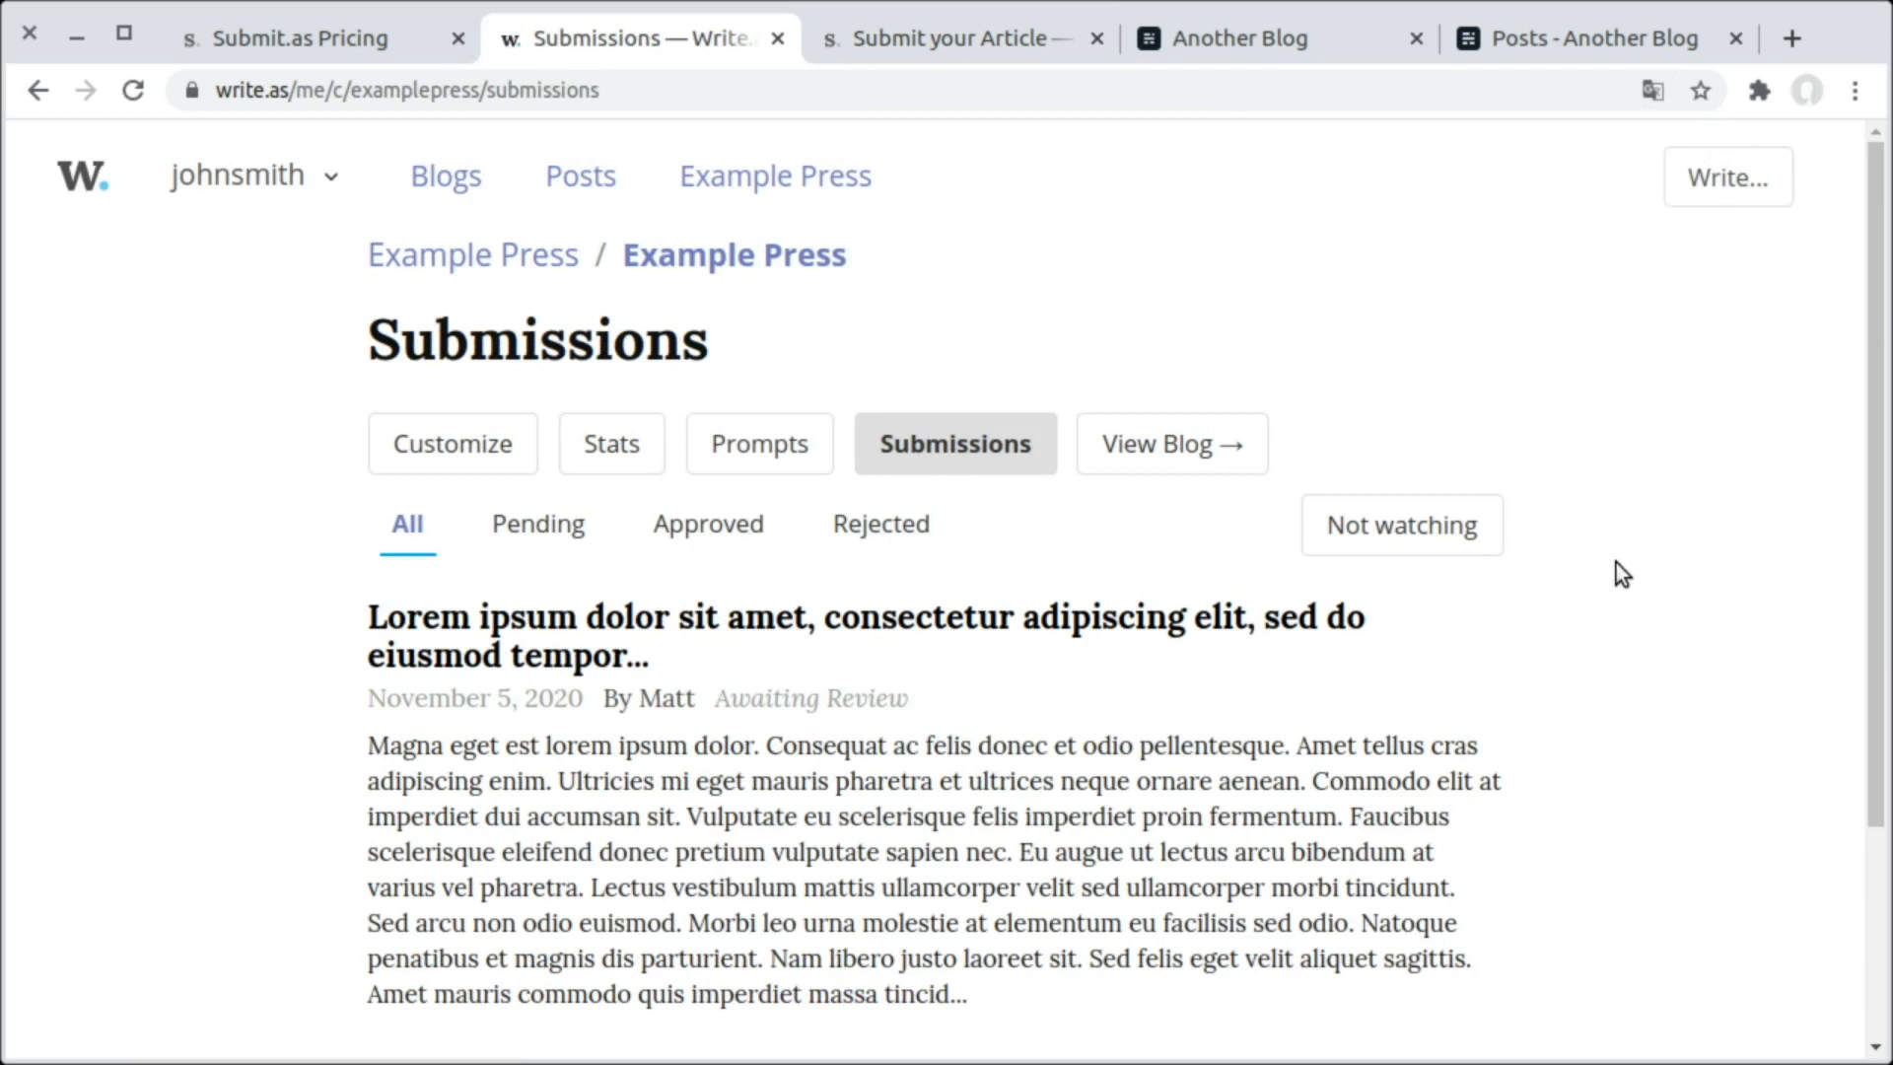
pyautogui.scroll(-1, 1617, 564)
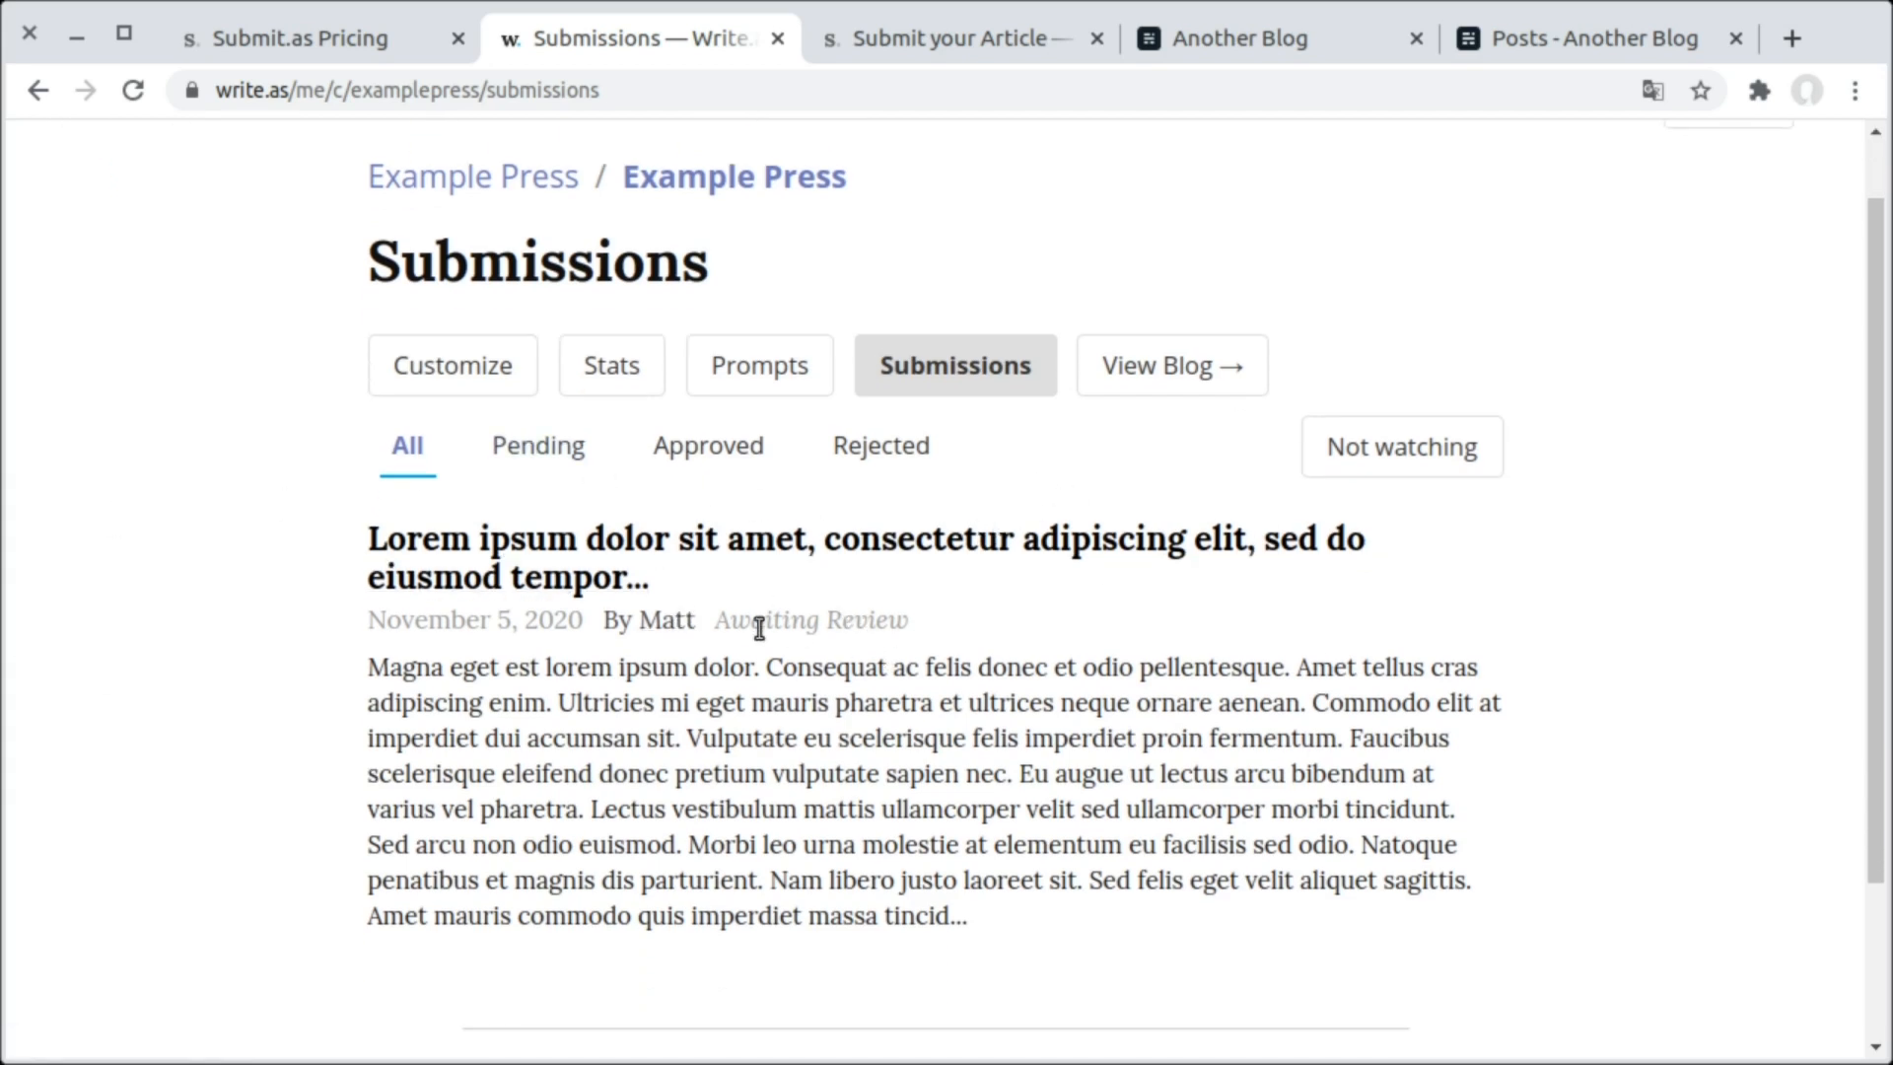
# Open the pending Lorem ipsum submission and read through its full text and review options.
pyautogui.click(741, 538)
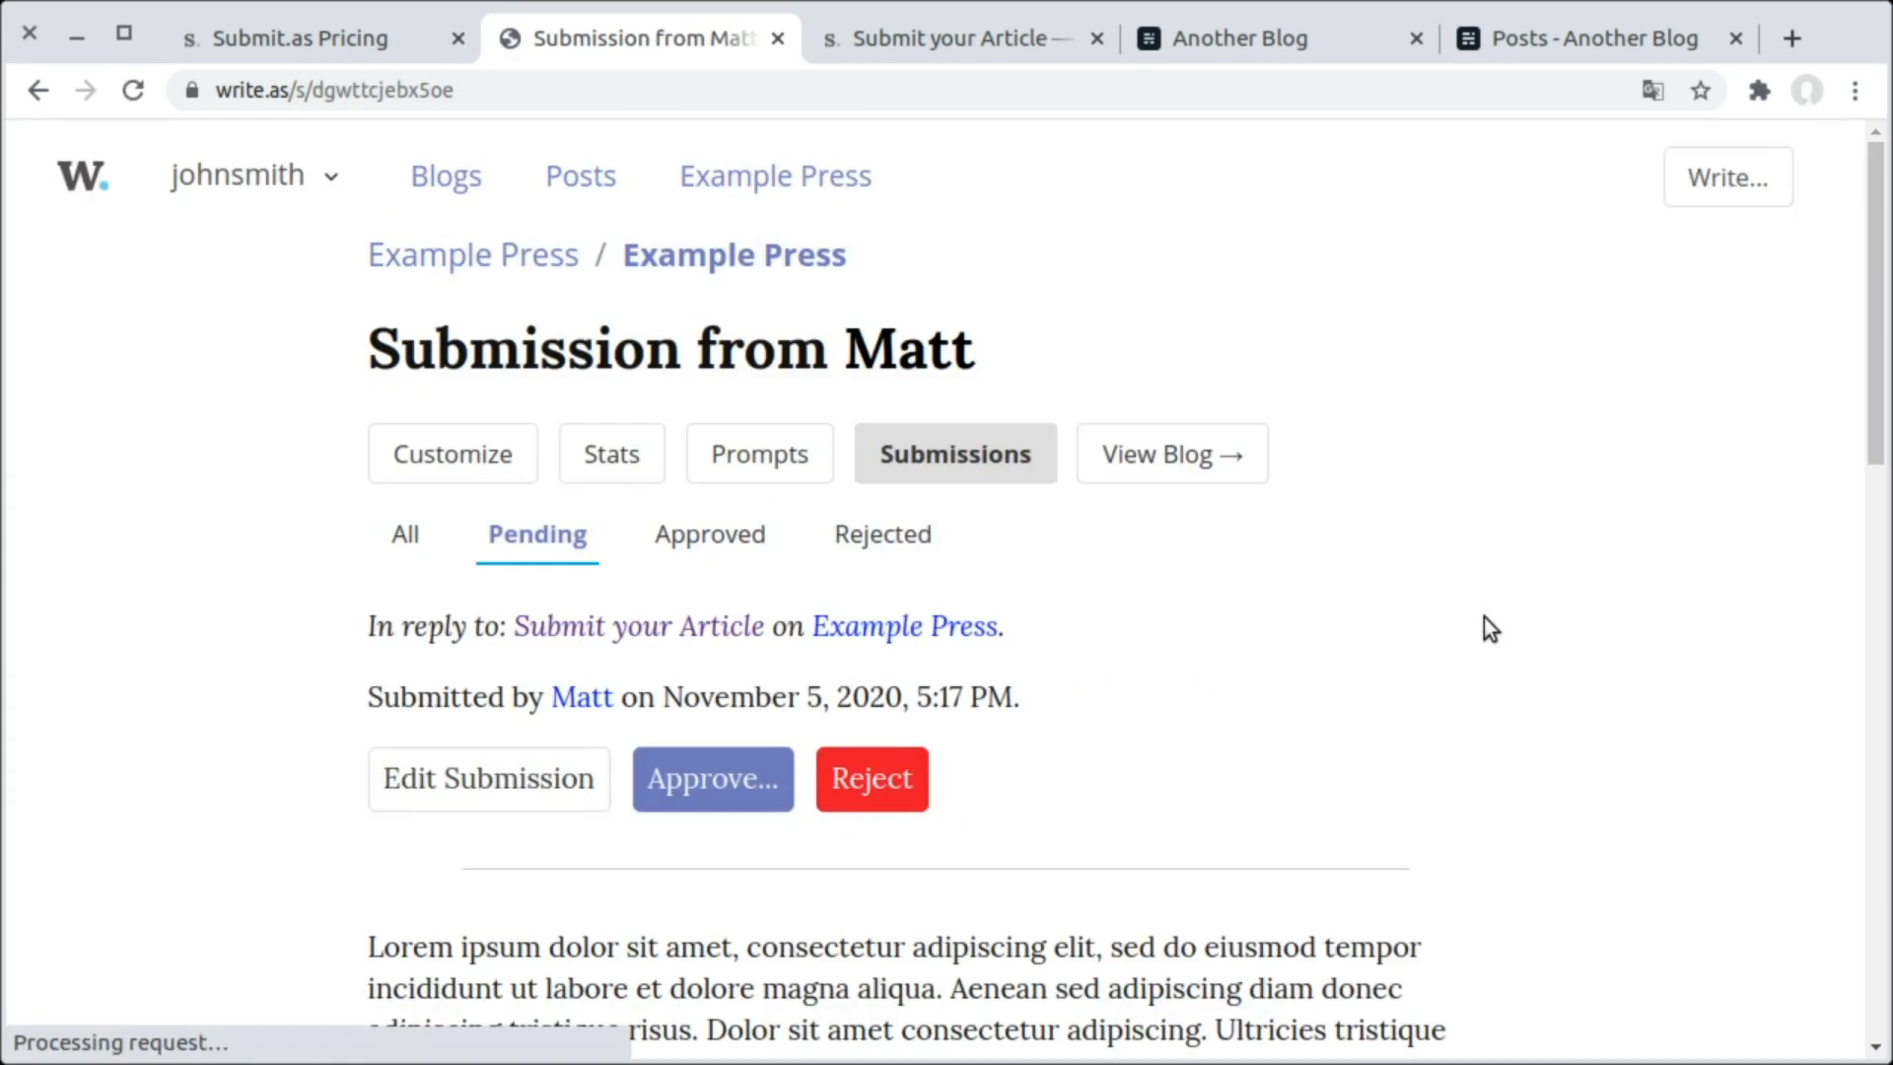
pyautogui.scroll(-3, 1114, 606)
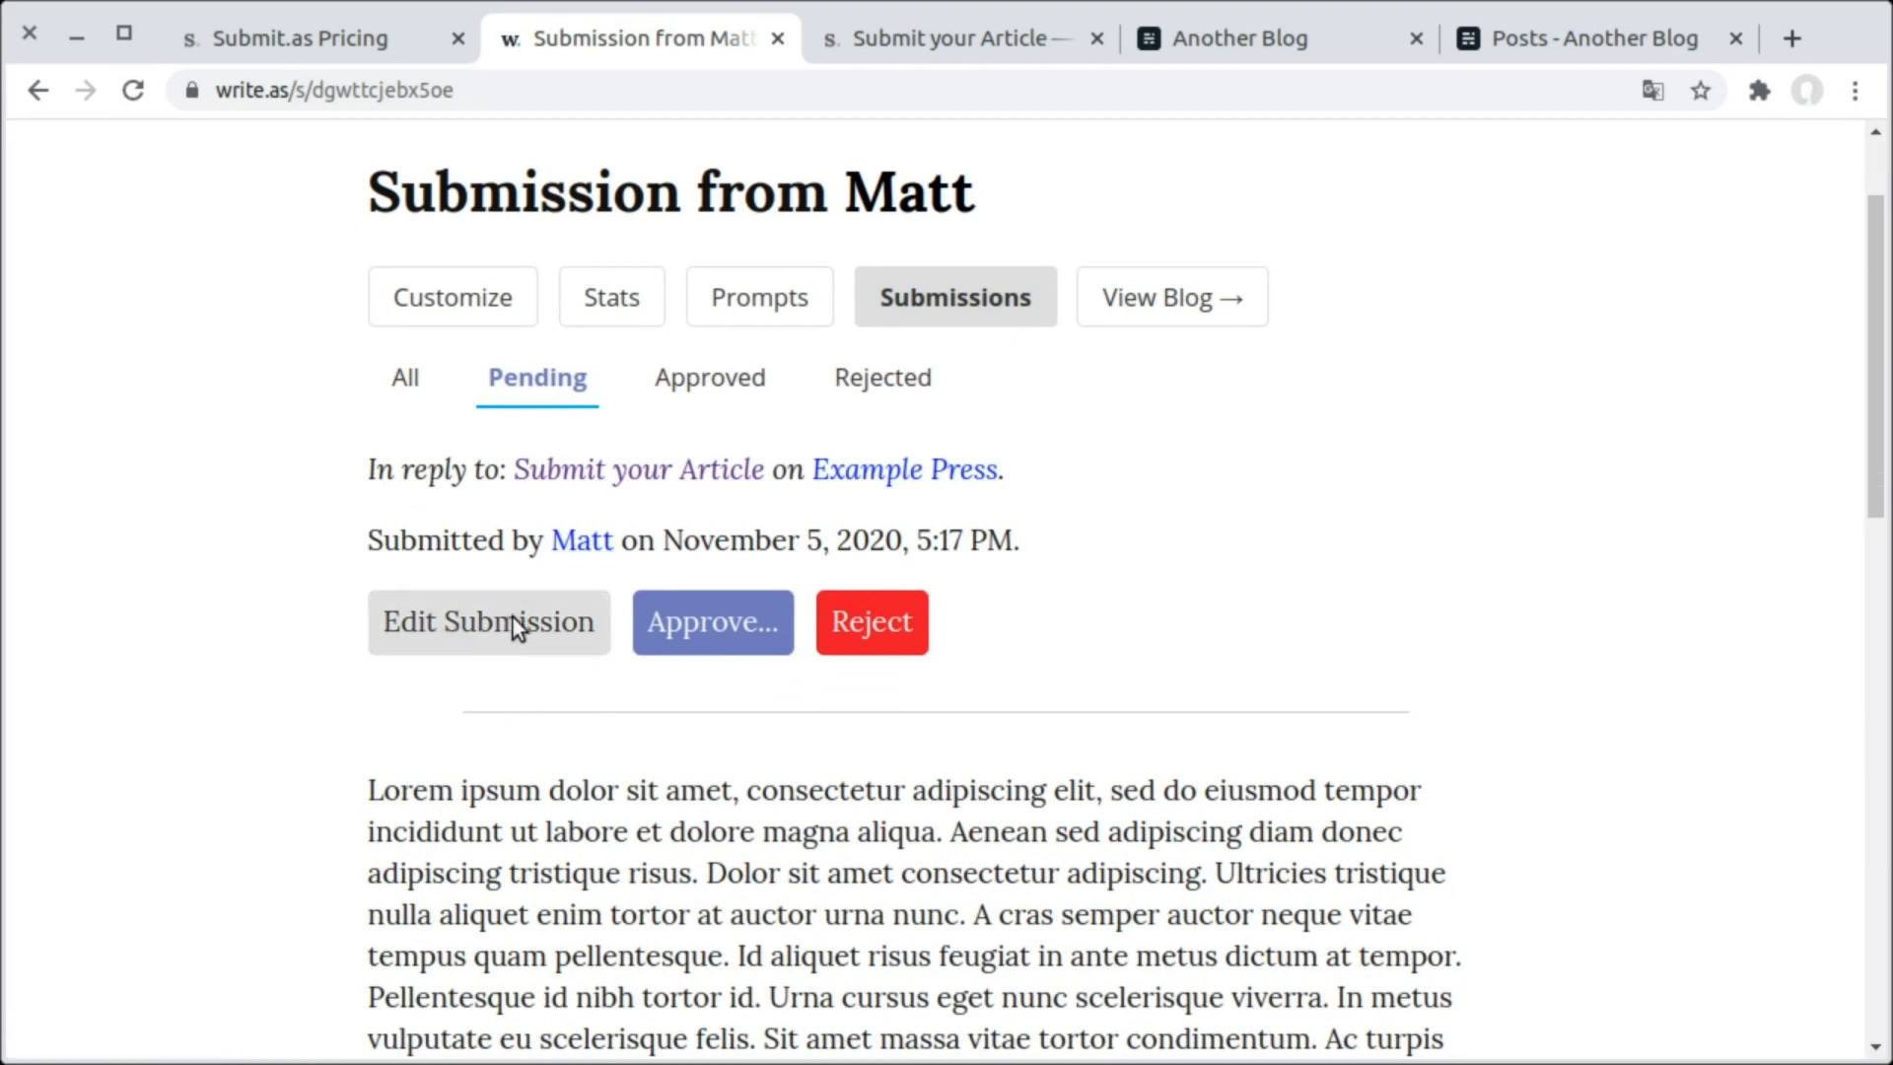
pyautogui.scroll(-15, 664, 618)
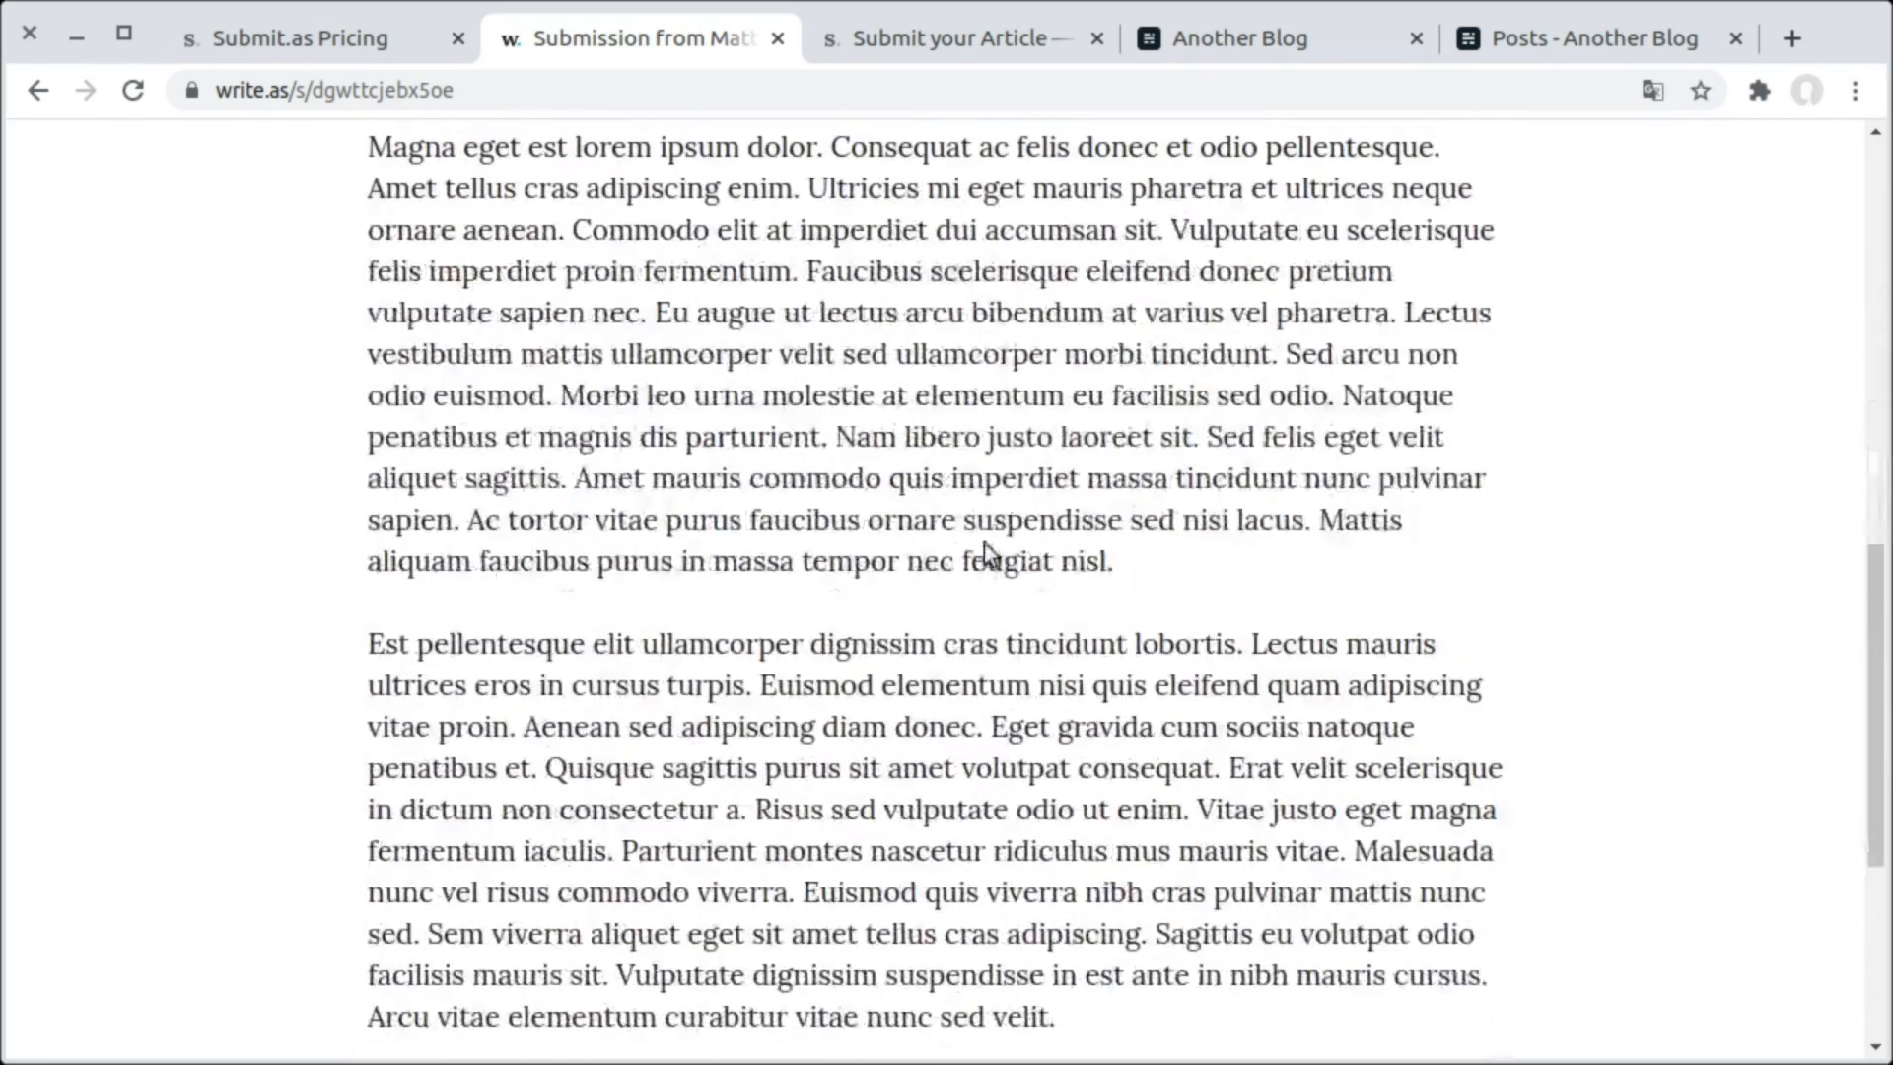
pyautogui.scroll(15, 545, 346)
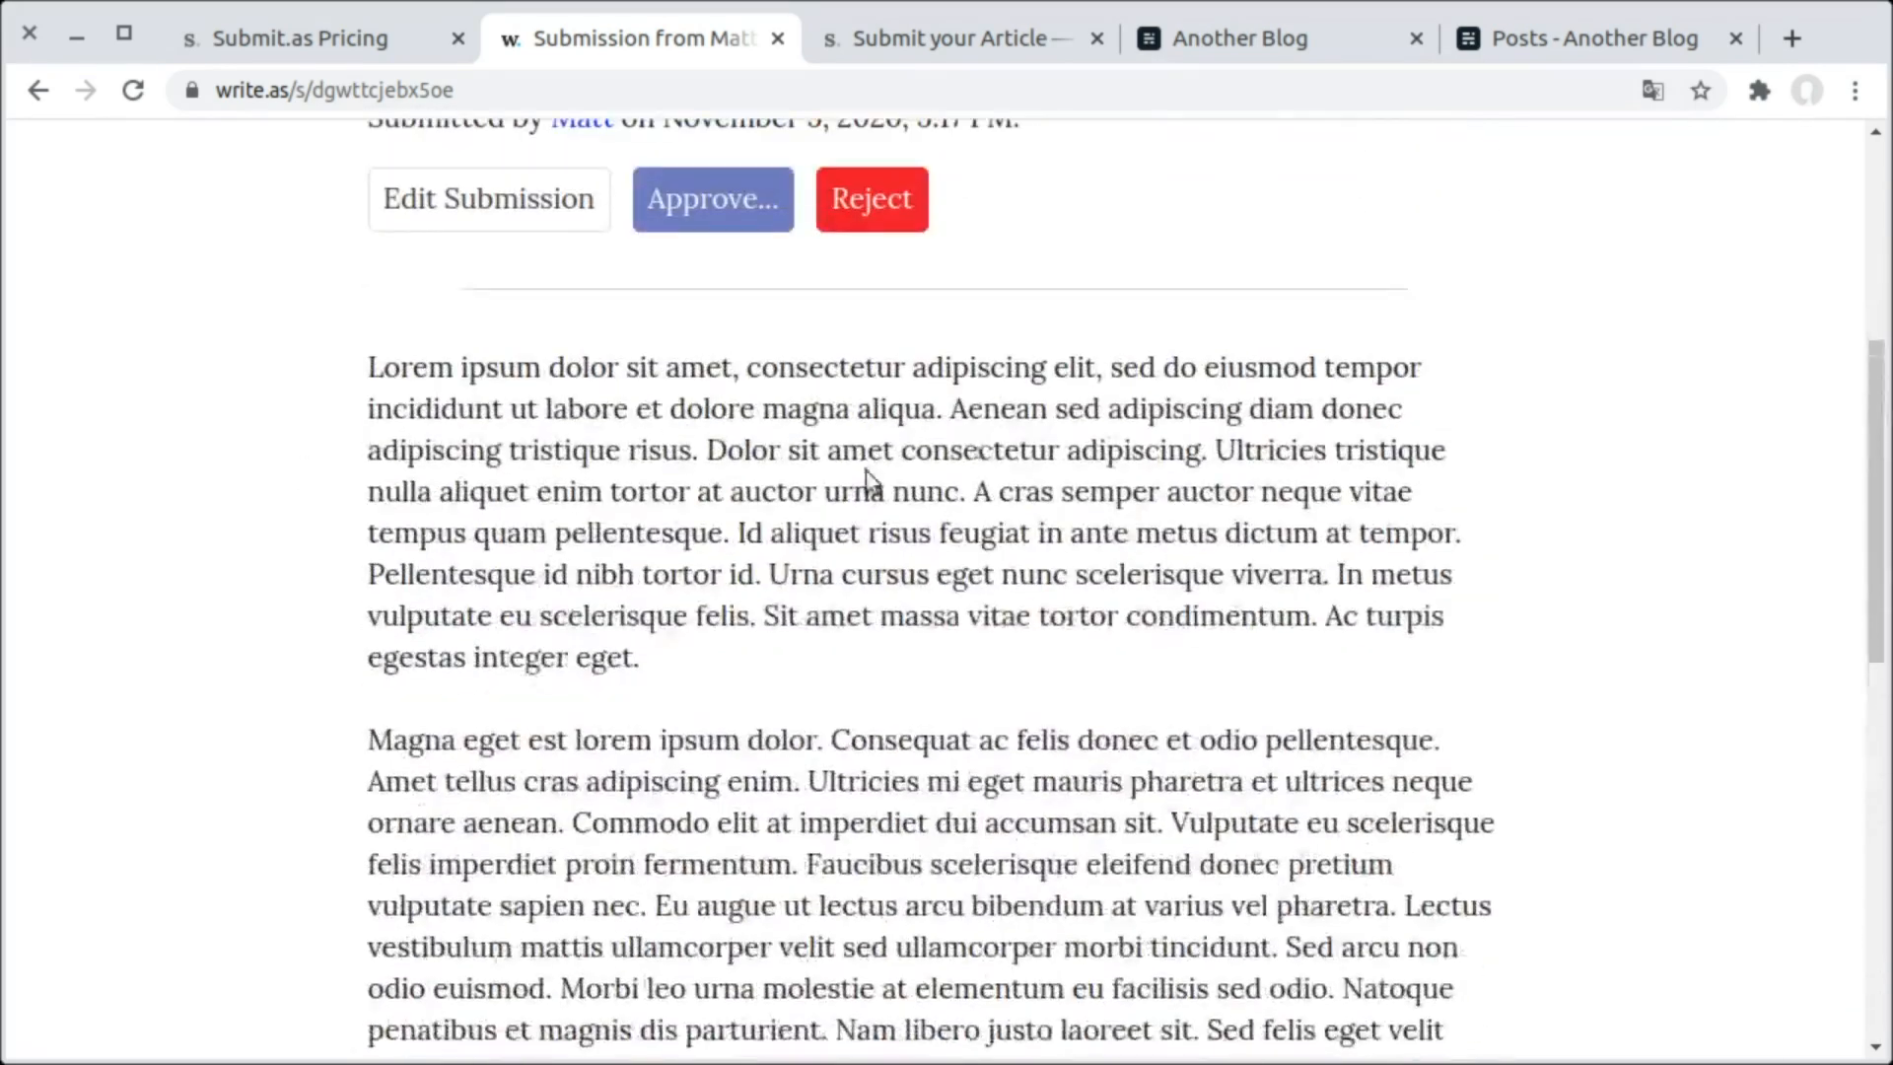
pyautogui.scroll(3, 1195, 532)
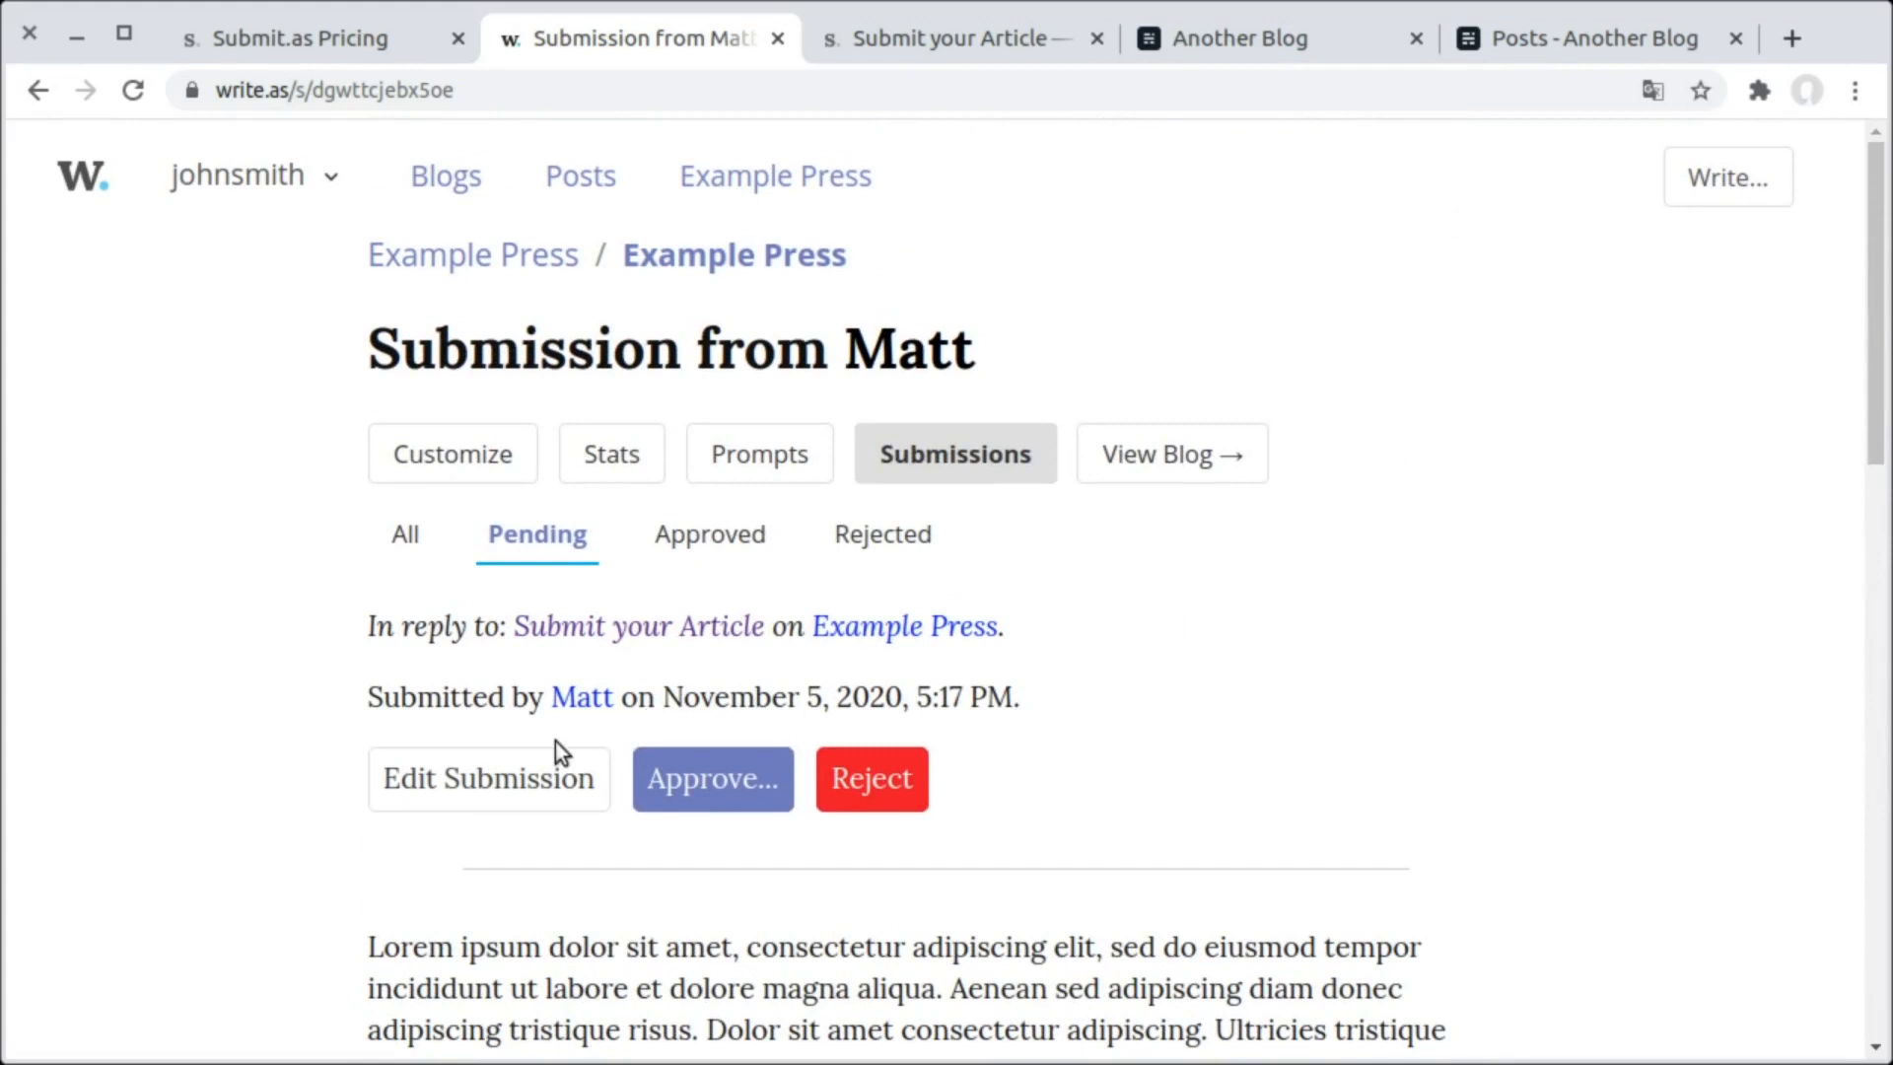
# Edit the submission, making the opening words "Lorem ipsum" bold with Markdown asterisks, and save the edits.
pyautogui.click(518, 791)
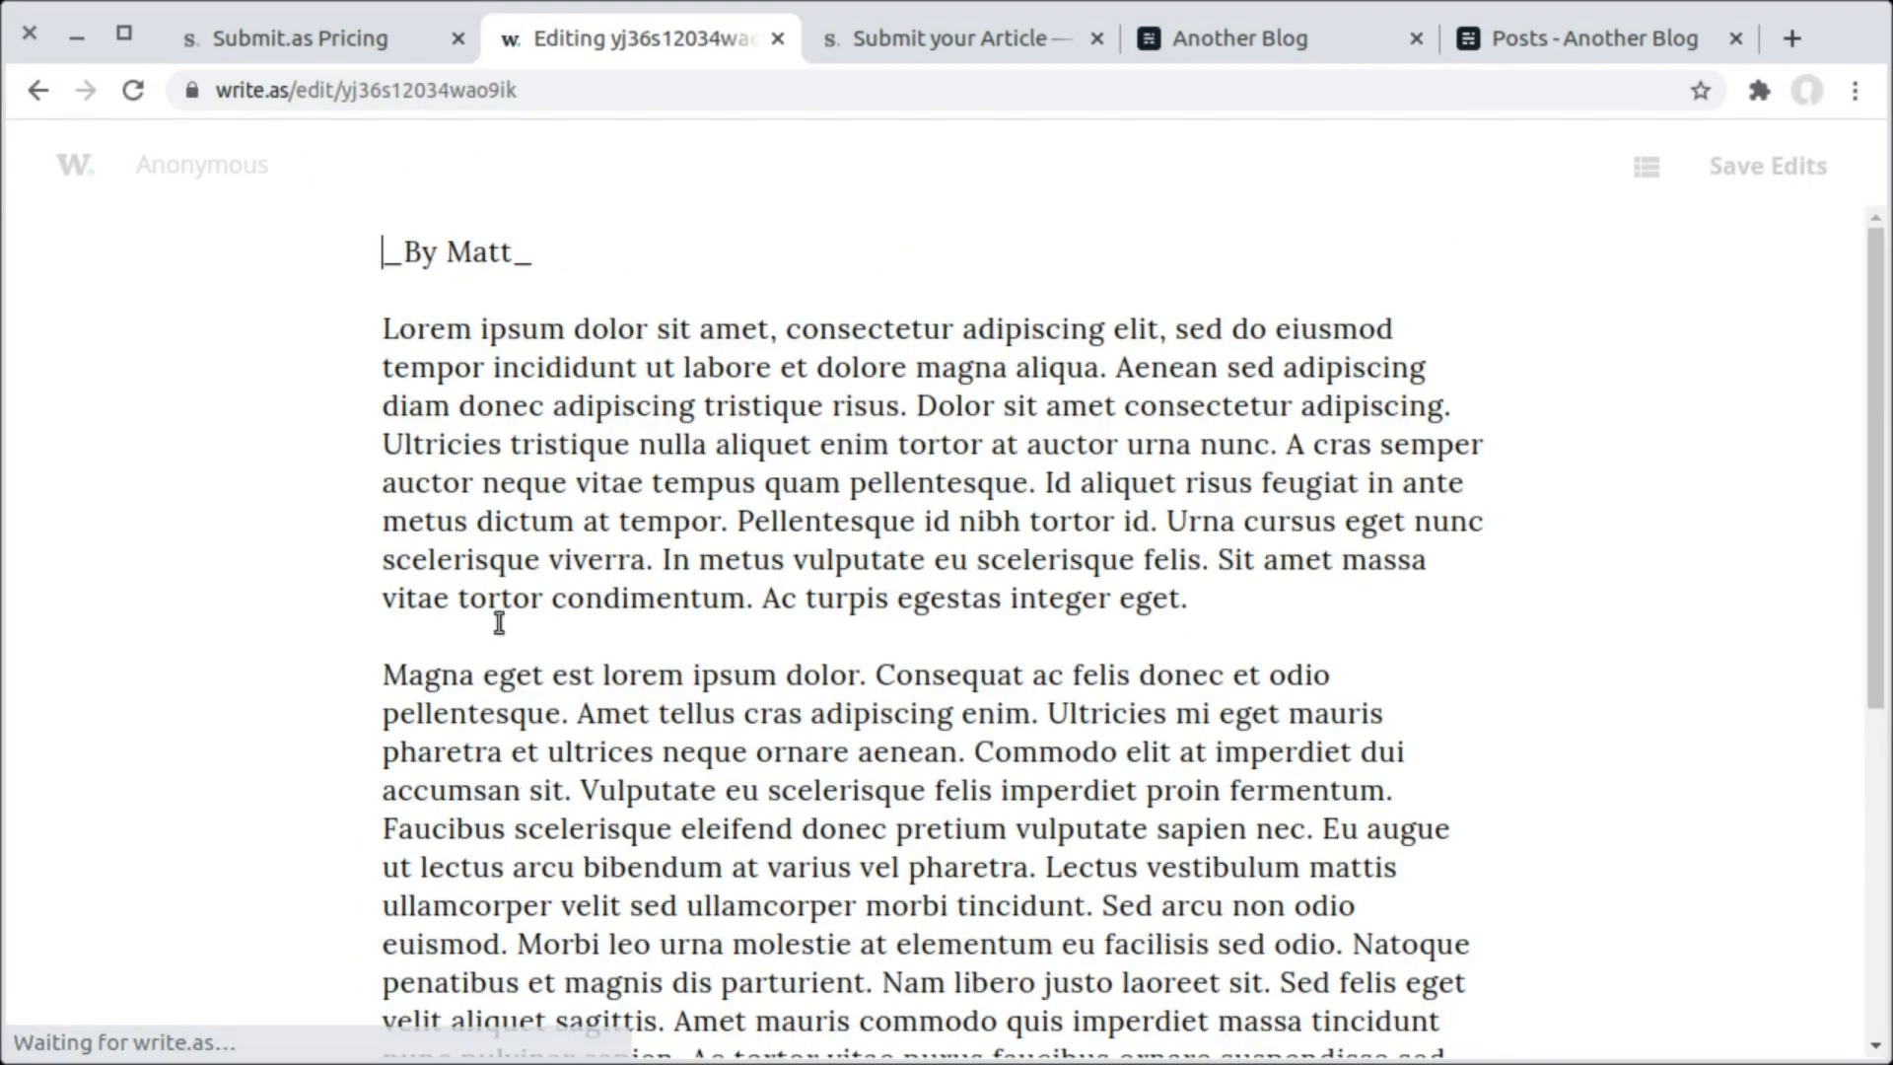
pyautogui.scroll(-6, 1094, 482)
pyautogui.scroll(6, 1090, 542)
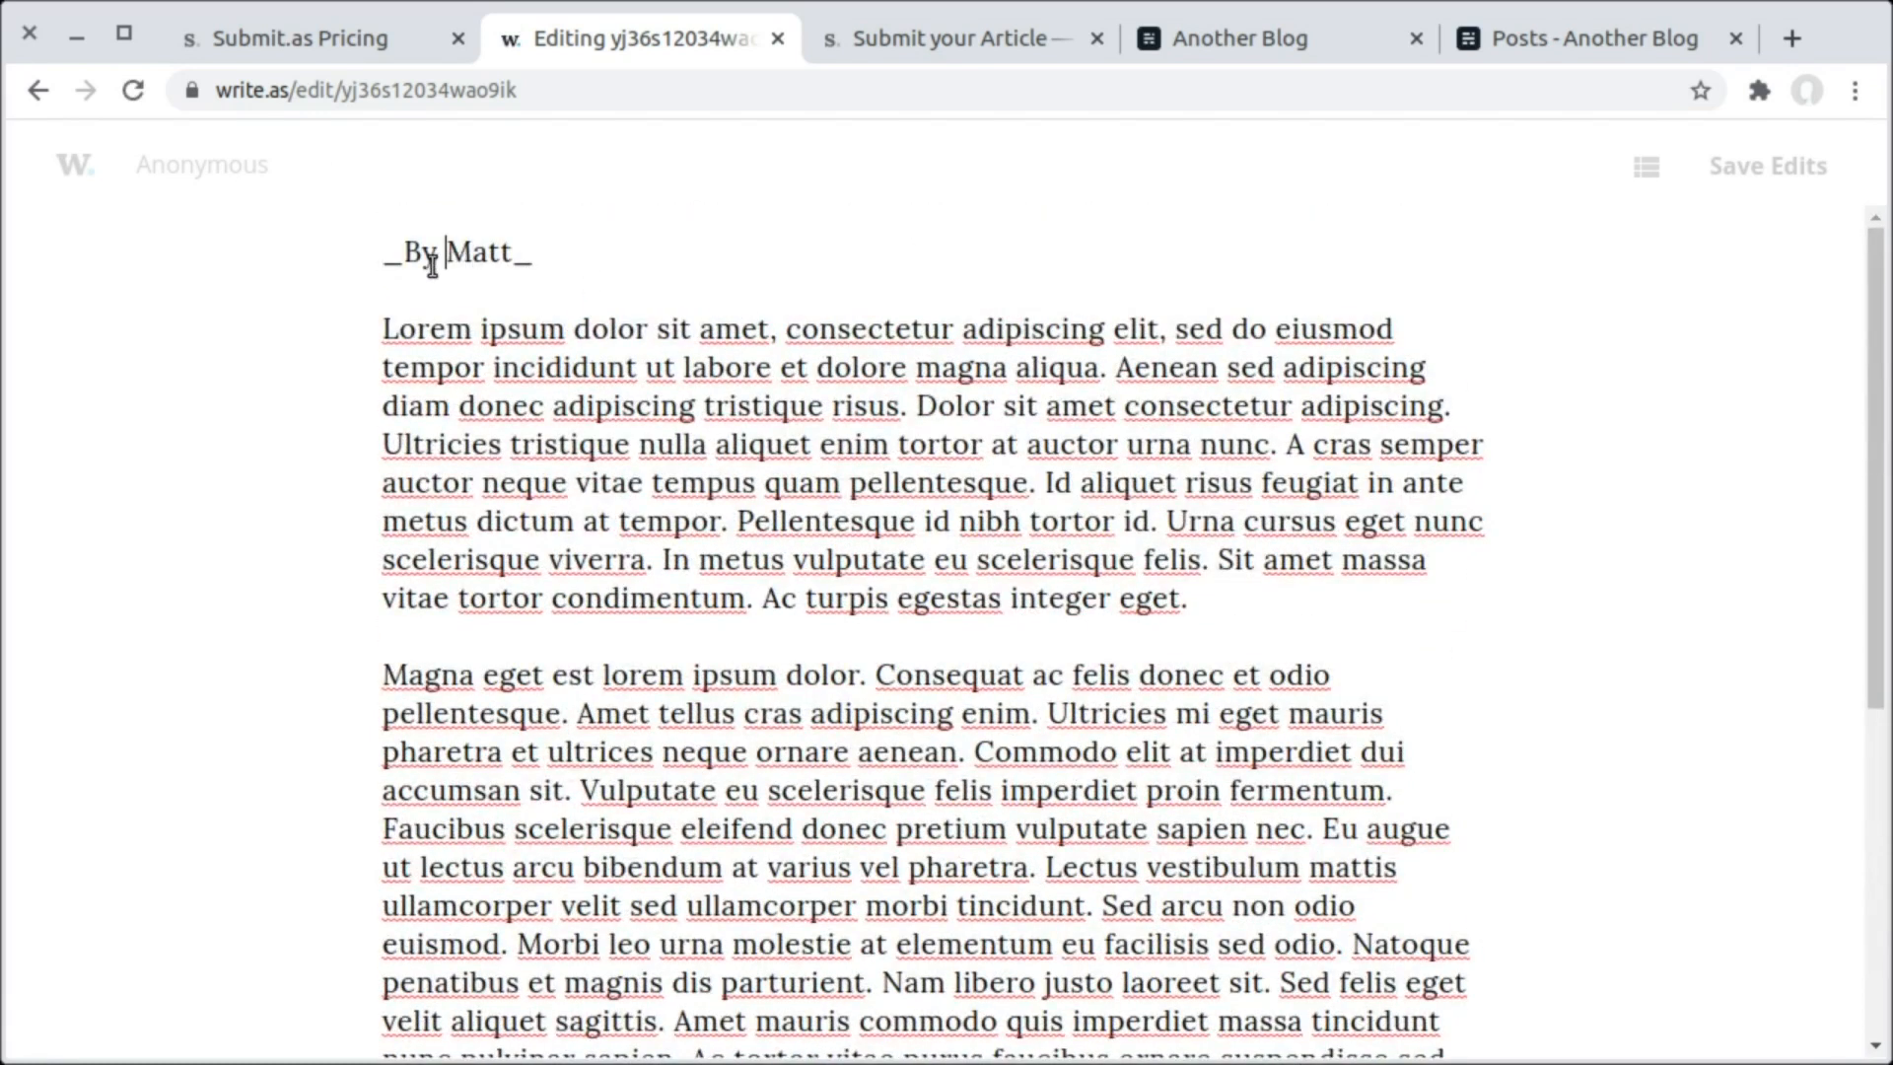
pyautogui.moveTo(530, 260); pyautogui.dragTo(387, 263)
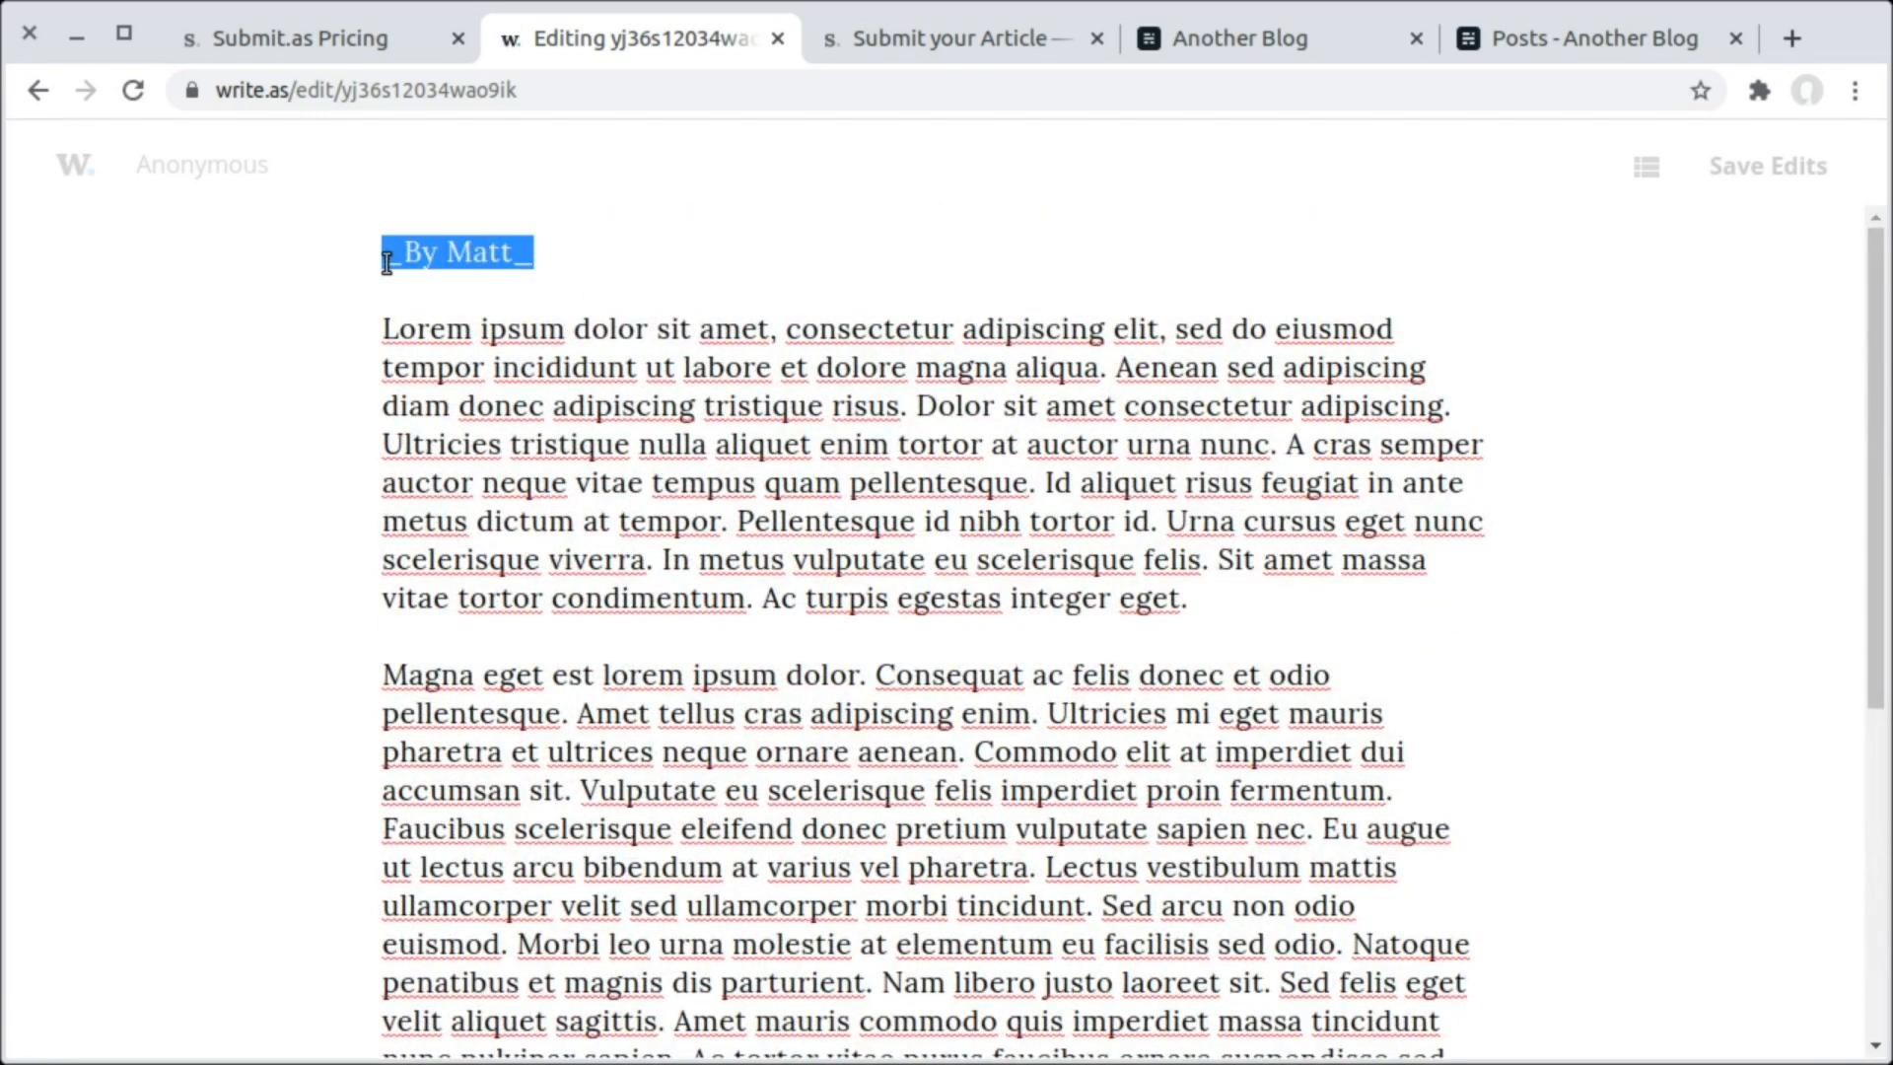
pyautogui.click(590, 262)
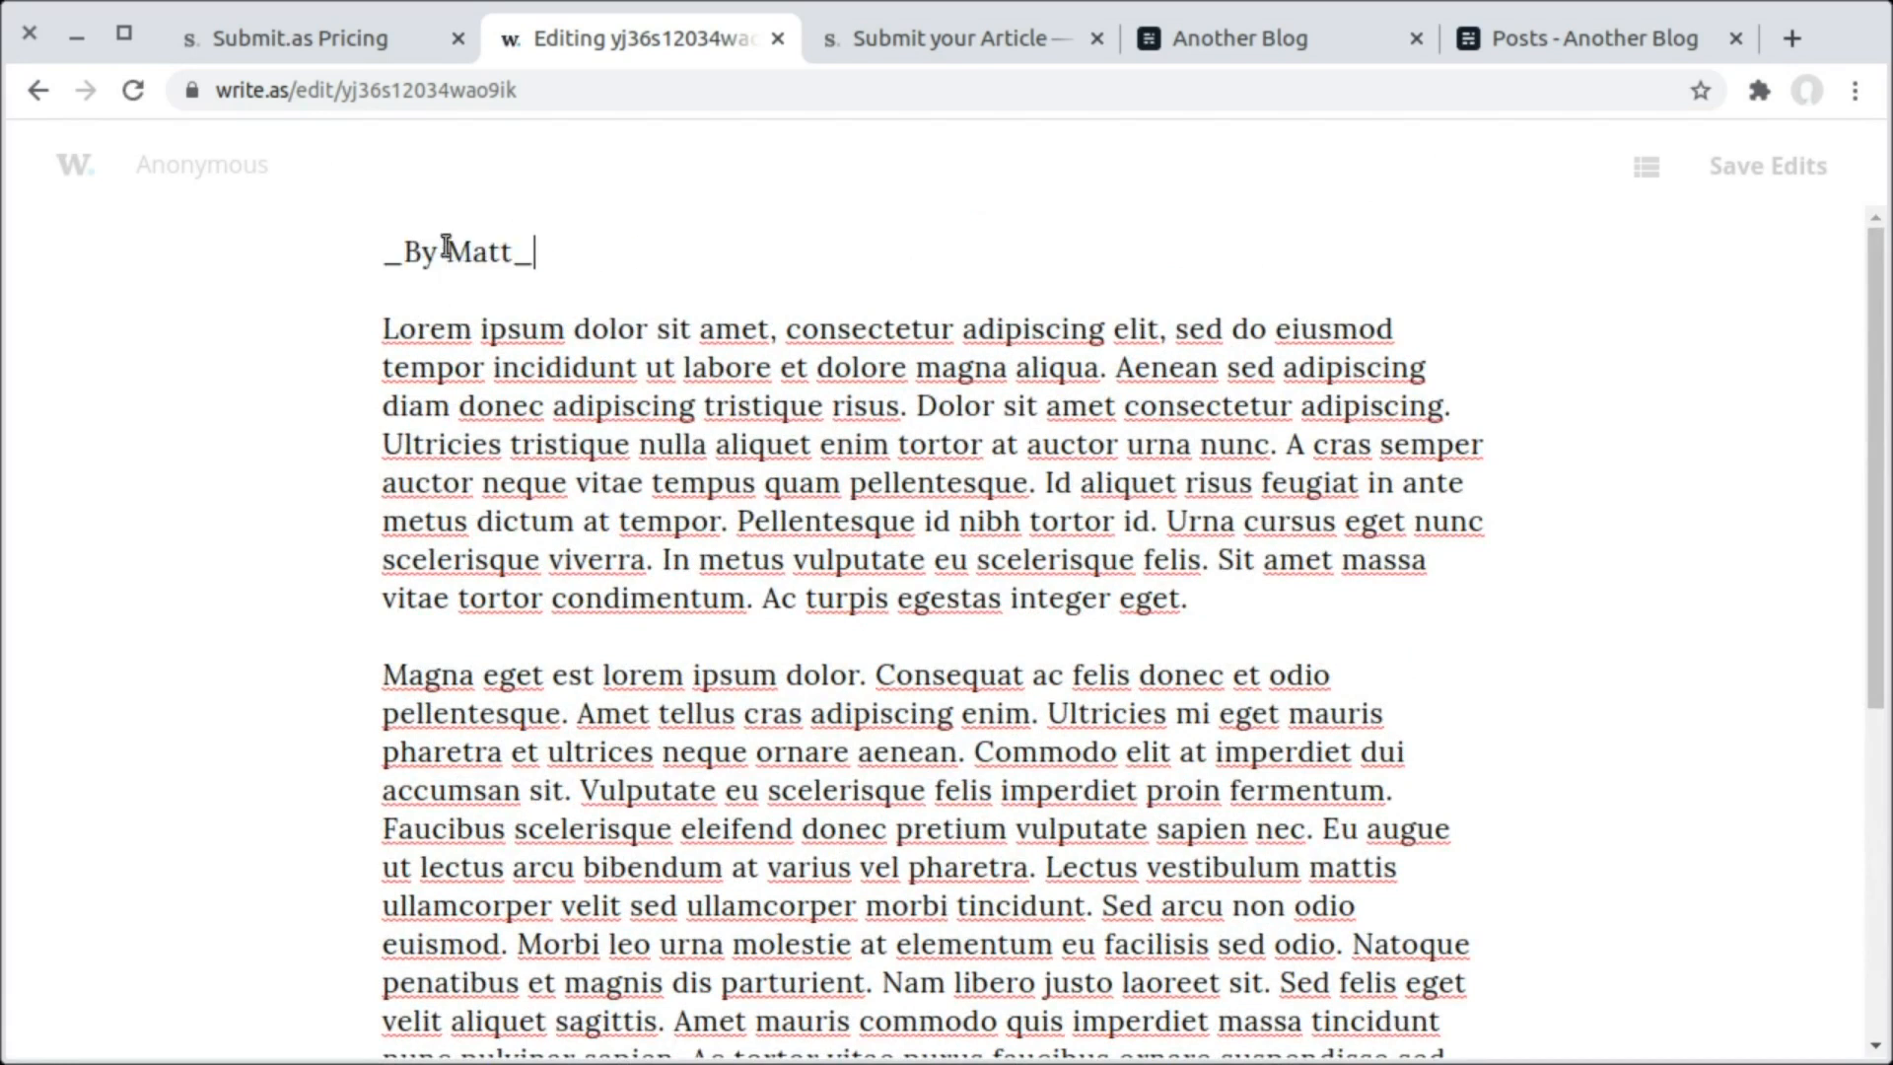
pyautogui.click(384, 329)
pyautogui.write('**')
pyautogui.hotkey('ctrl', 'Right')
pyautogui.hotkey('ctrl', 'Right')
pyautogui.write('**')
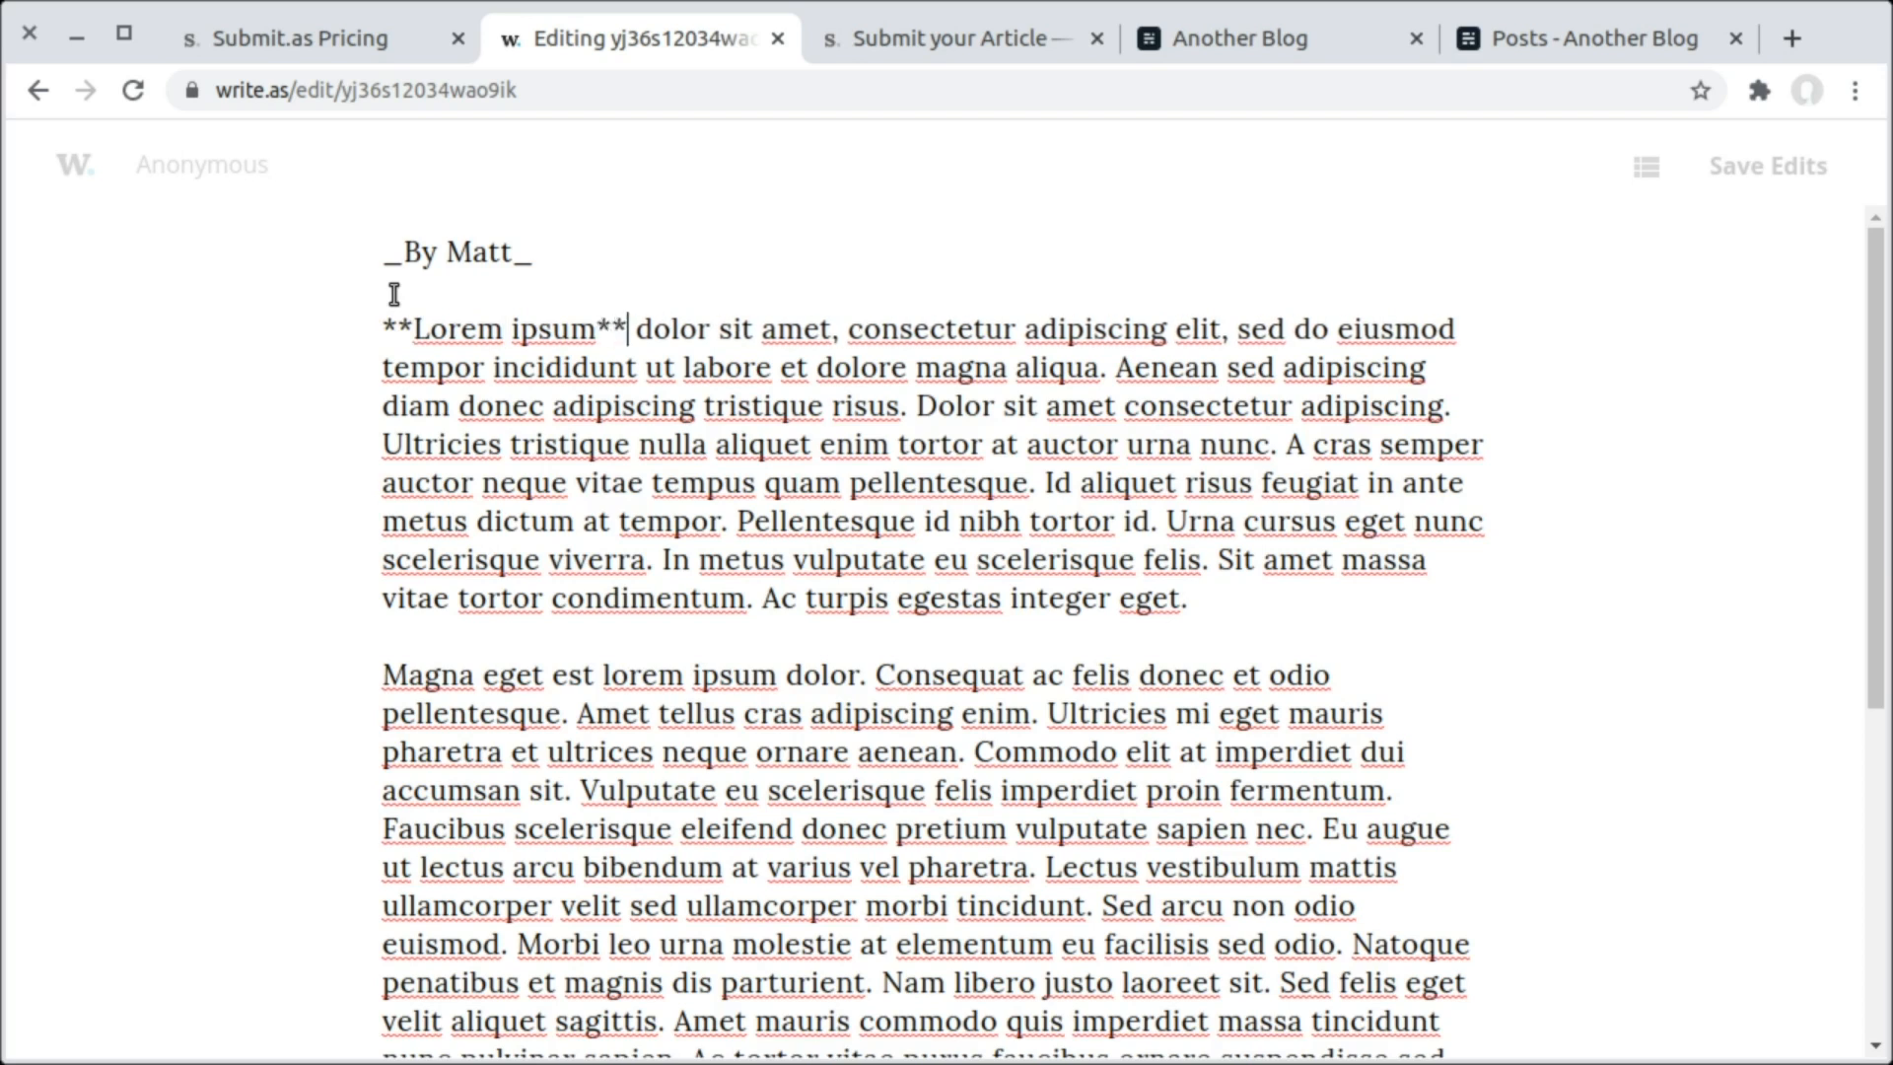
pyautogui.click(1735, 167)
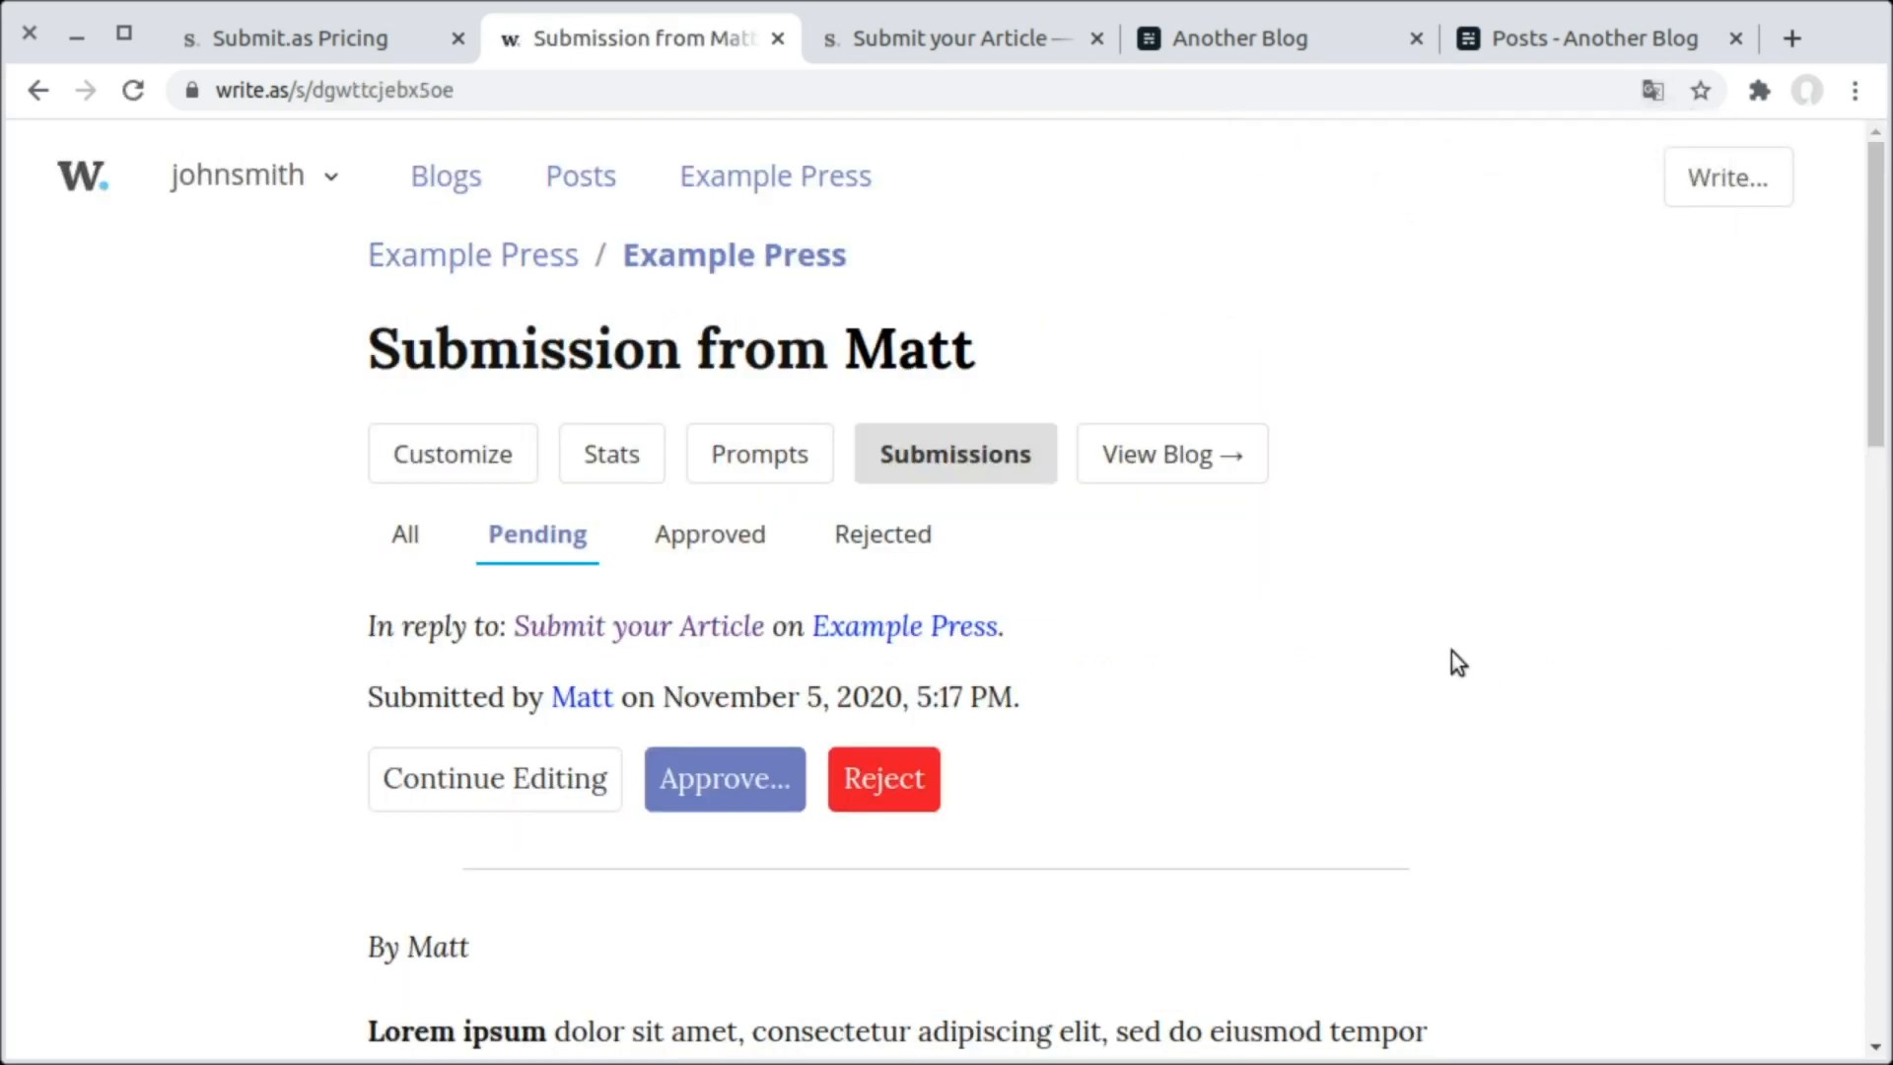
# Compare the edited submission with the original on Draft.as, review the highlighted changes and return to the submission.
pyautogui.scroll(-3, 858, 715)
pyautogui.scroll(-12, 549, 737)
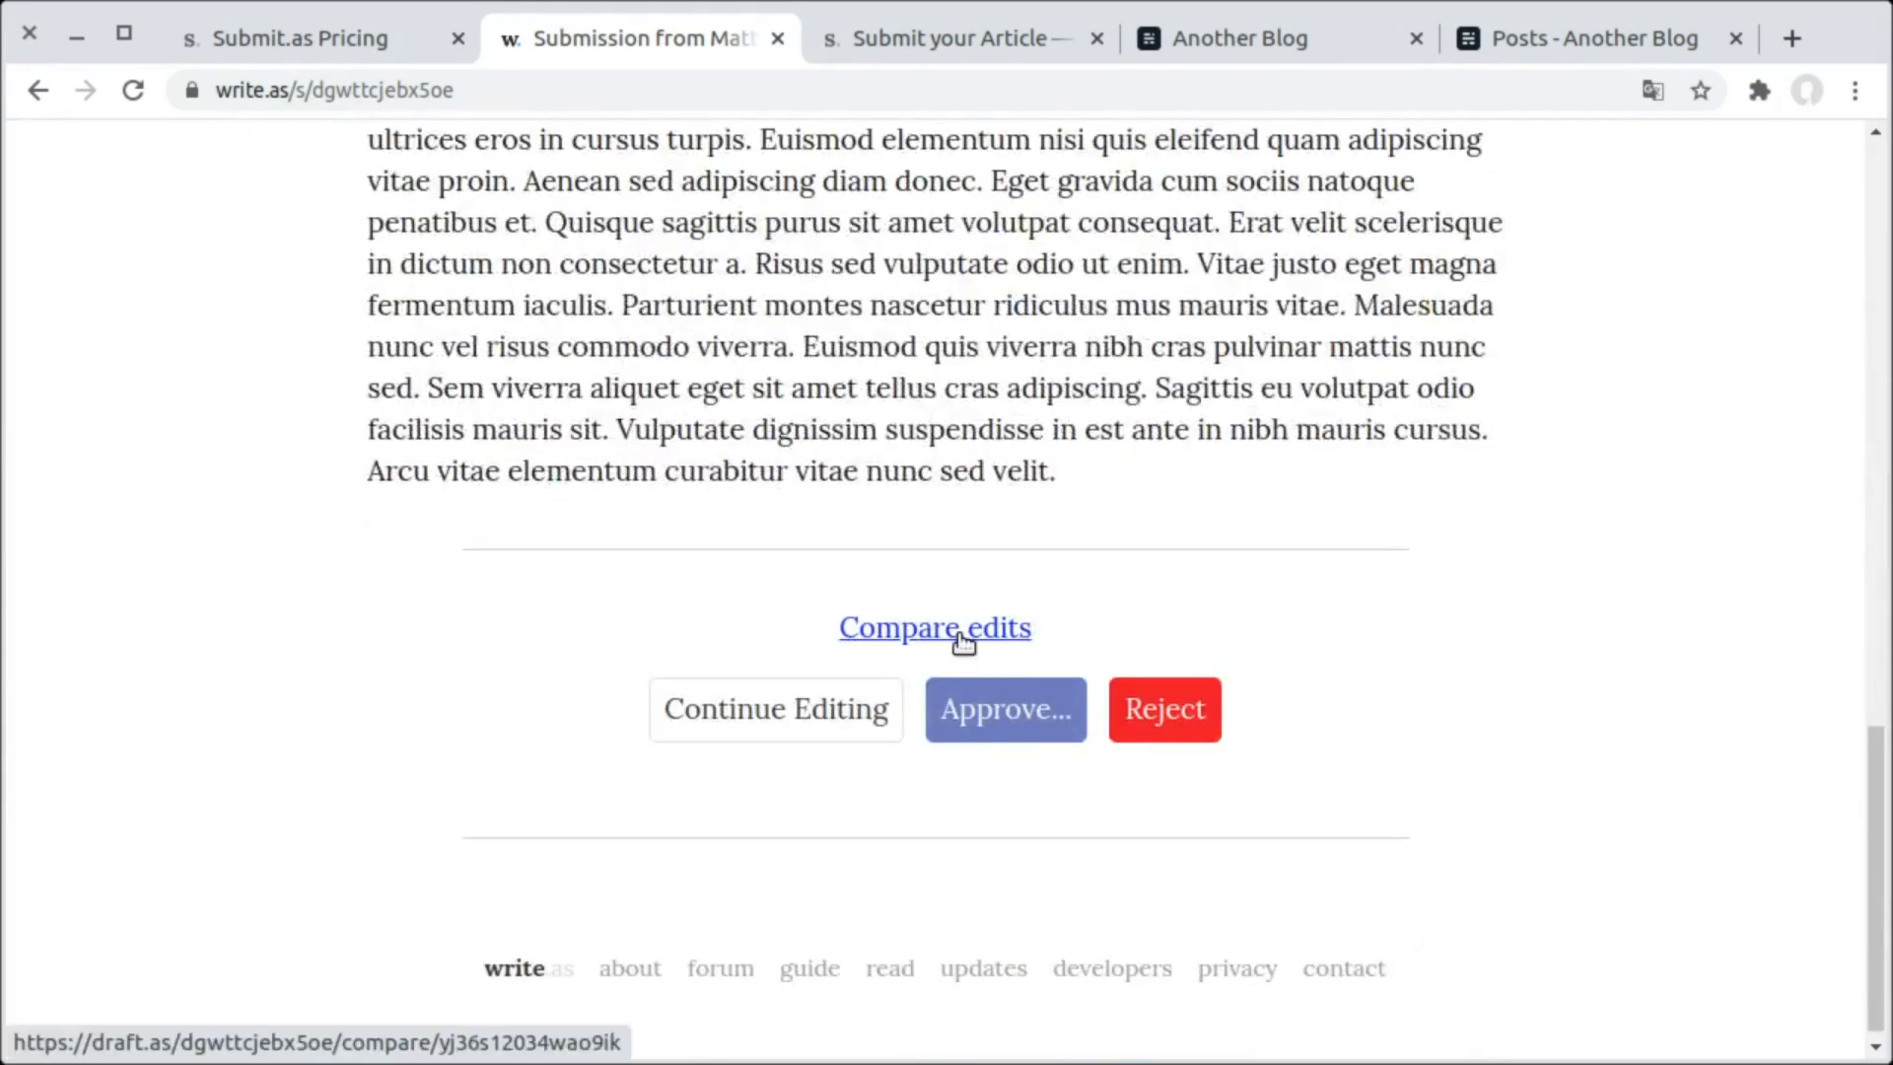
pyautogui.click(938, 629)
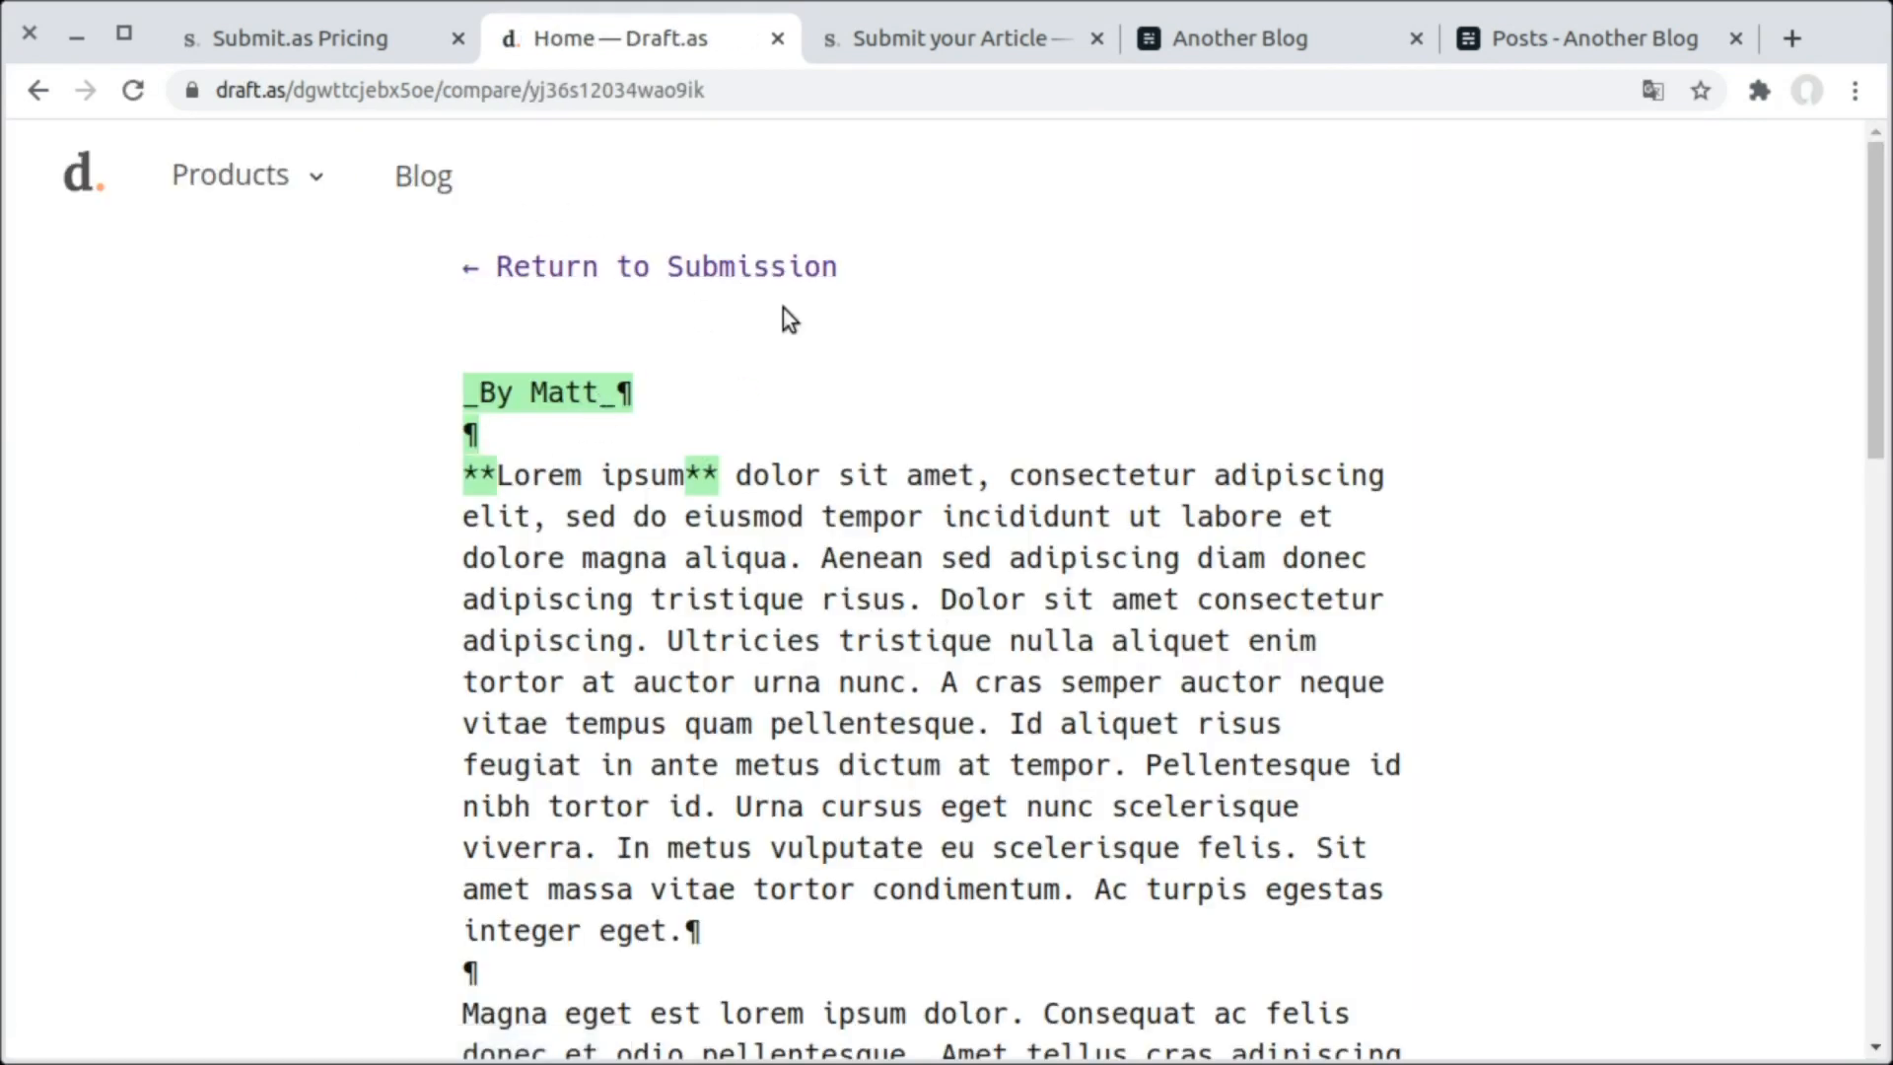
pyautogui.scroll(-5, 929, 388)
pyautogui.scroll(5, 1006, 427)
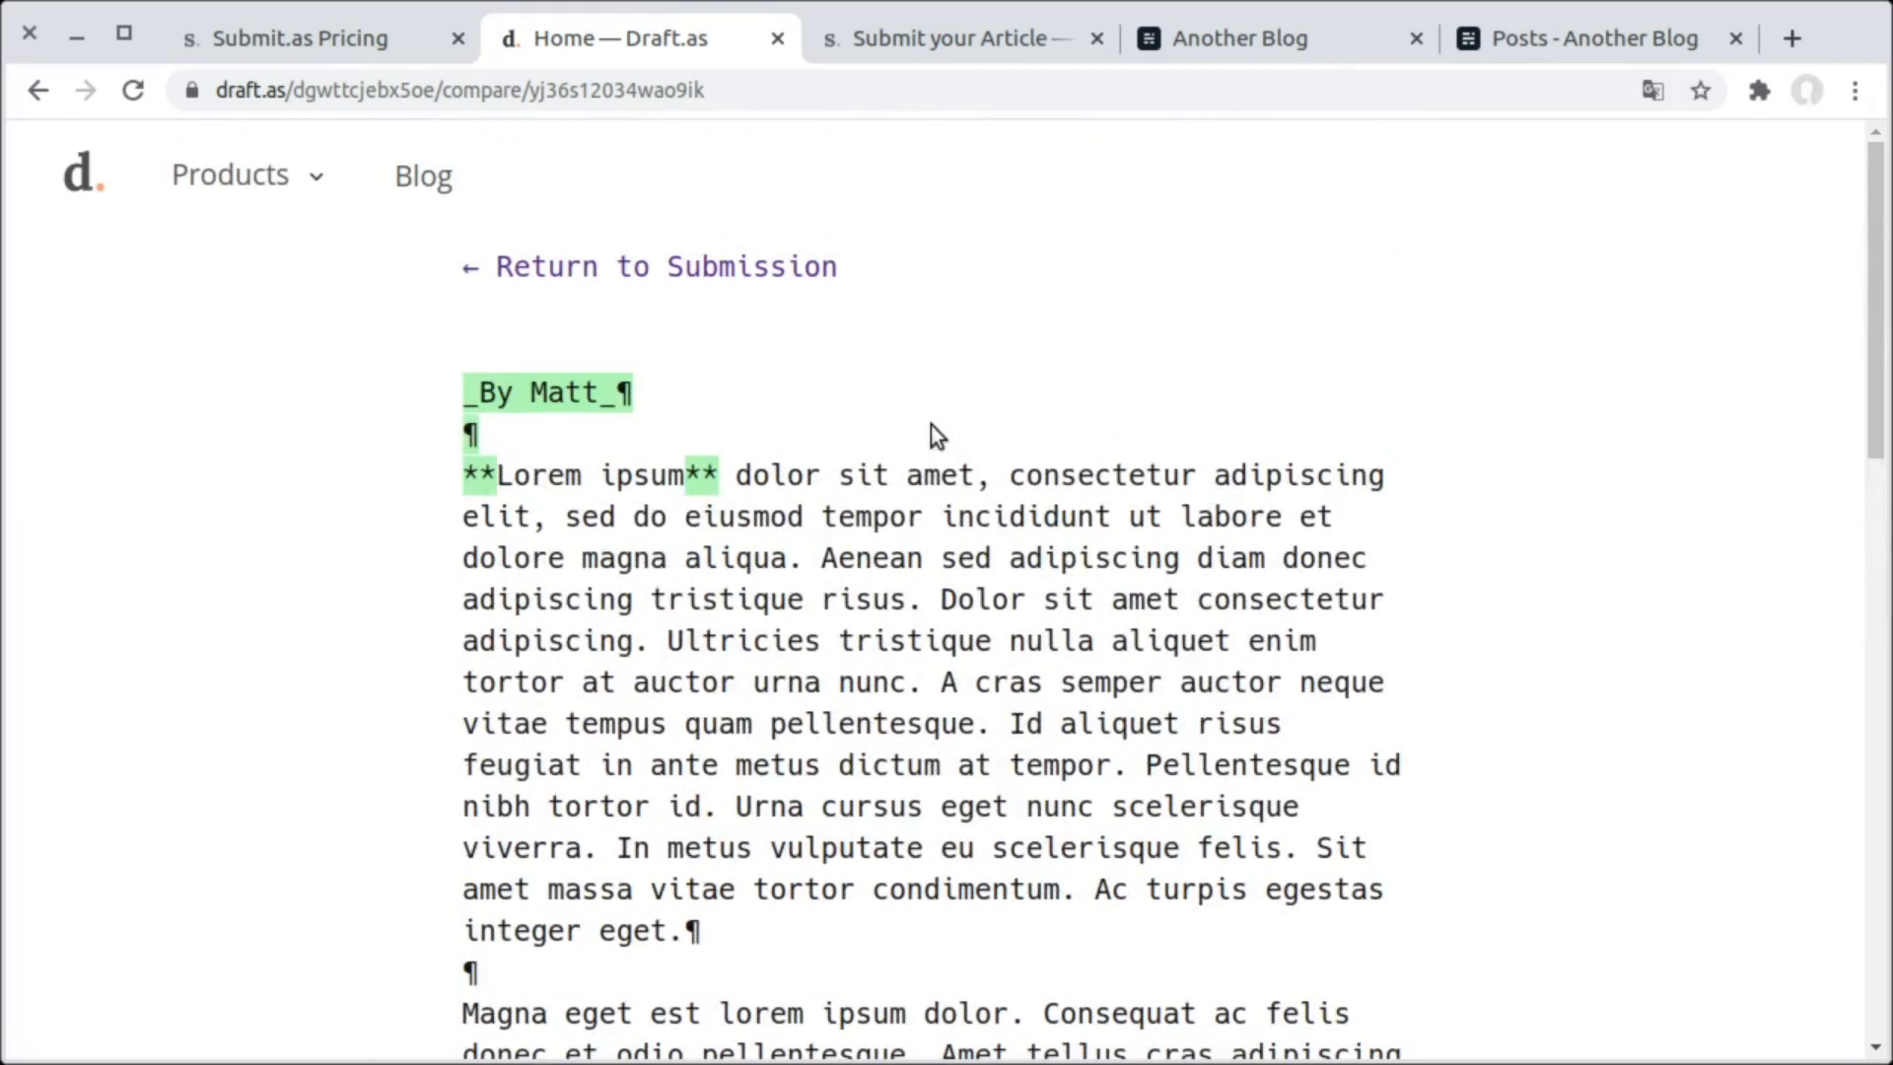
pyautogui.click(522, 271)
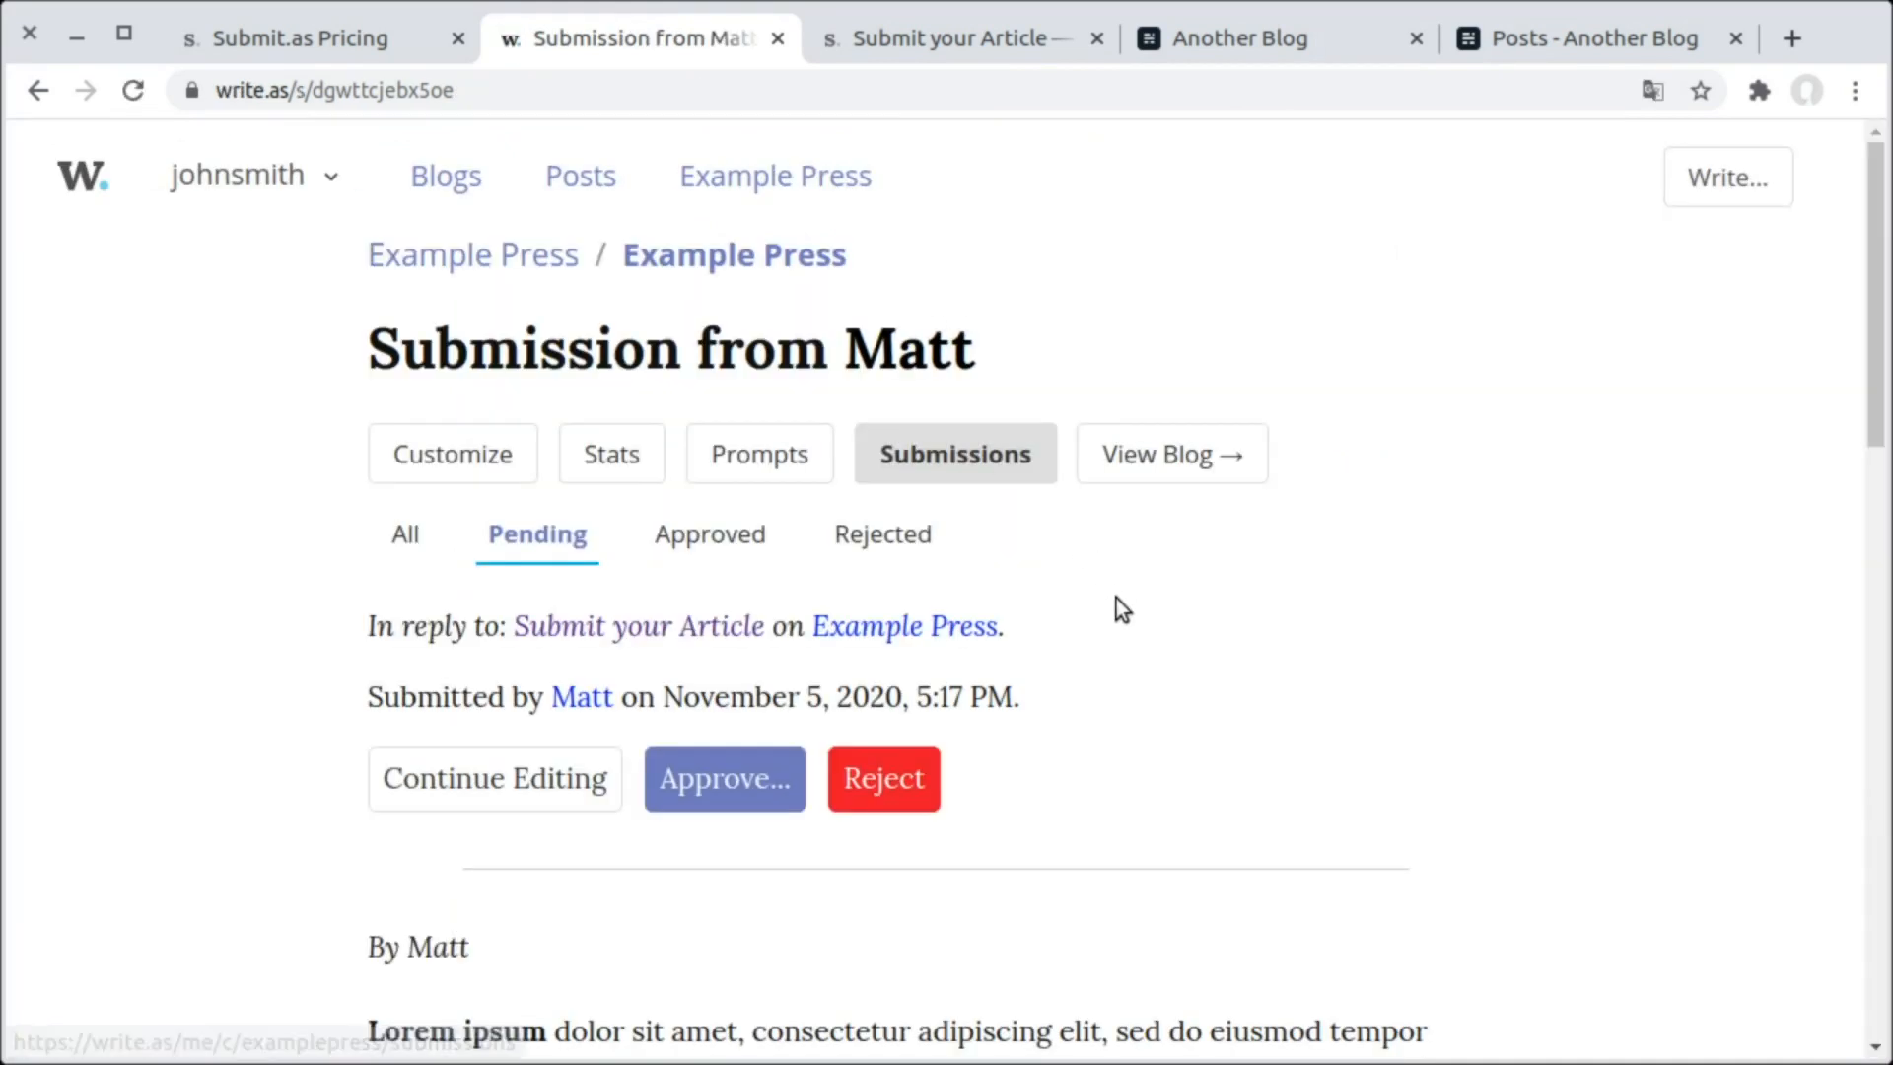
# Approve the submission and publish it to both Example Press and the connected Ghost site.
pyautogui.scroll(-3, 1098, 617)
pyautogui.scroll(1, 877, 601)
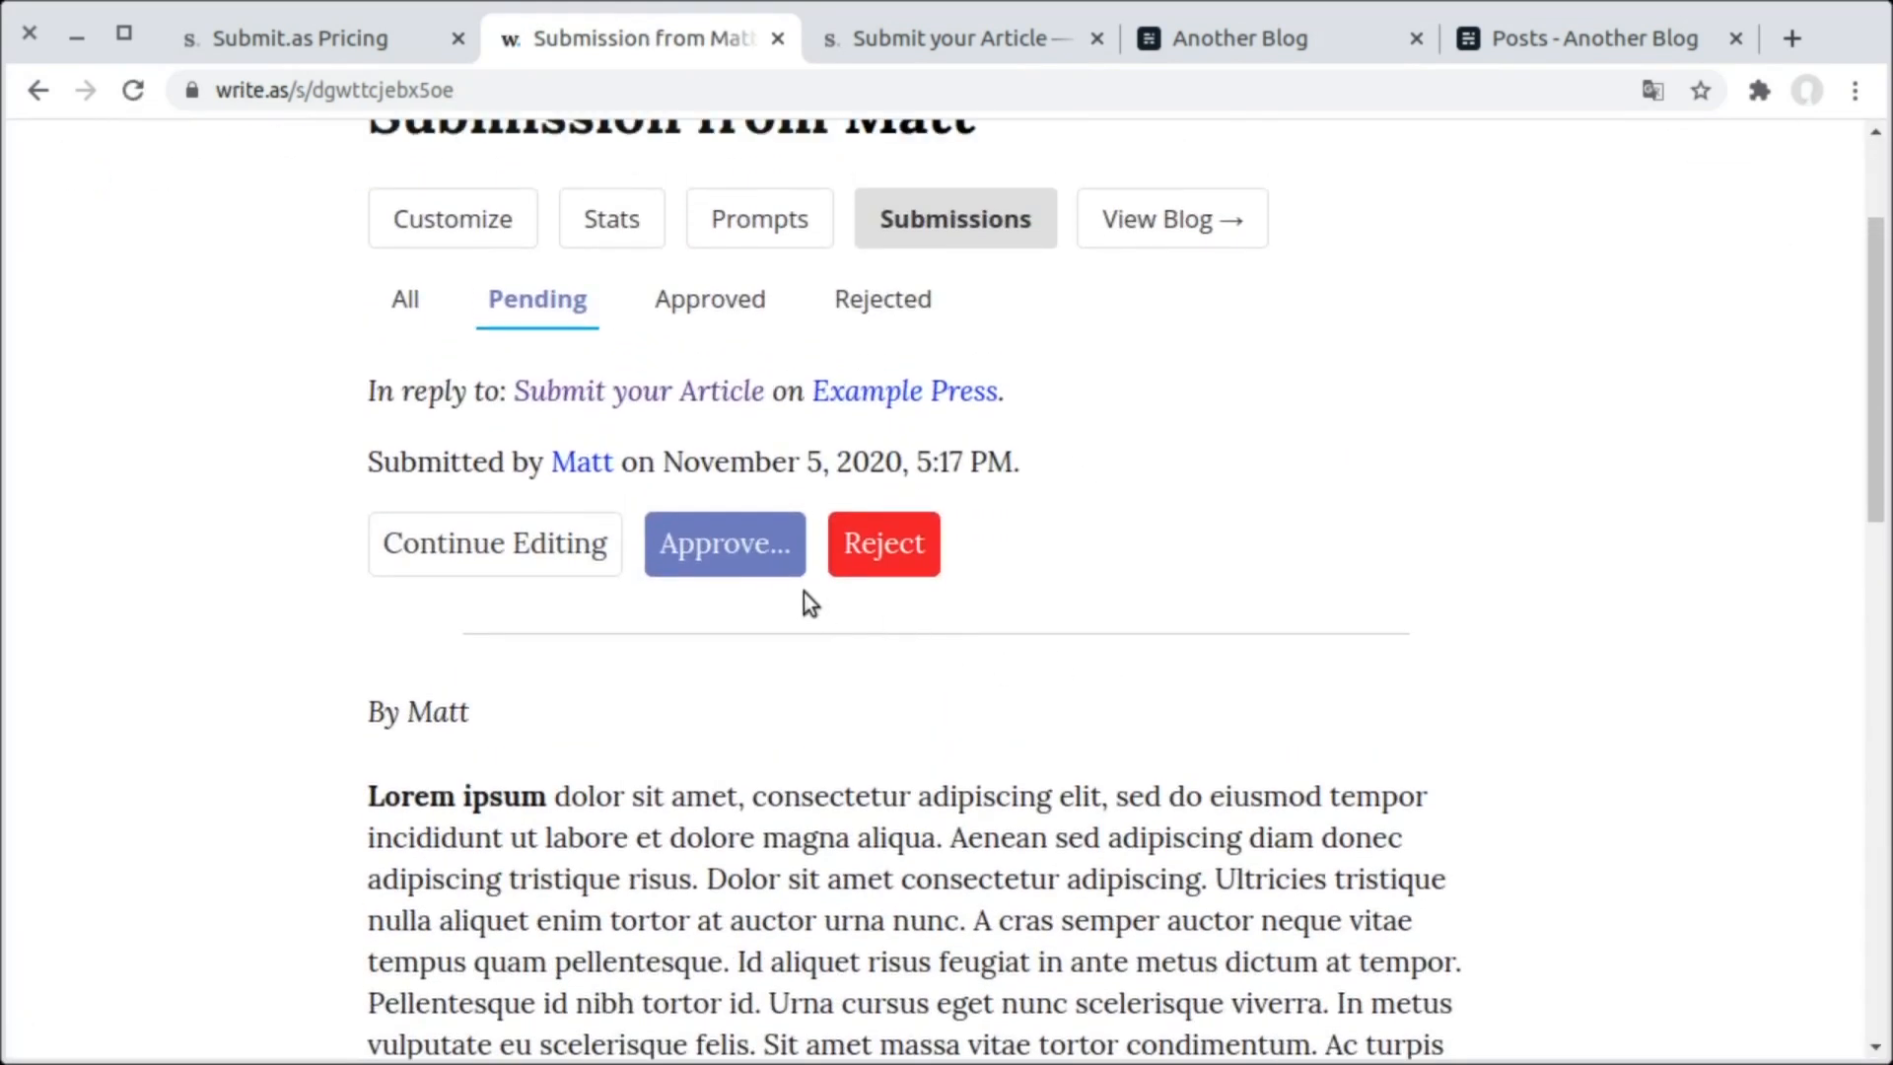
pyautogui.click(742, 546)
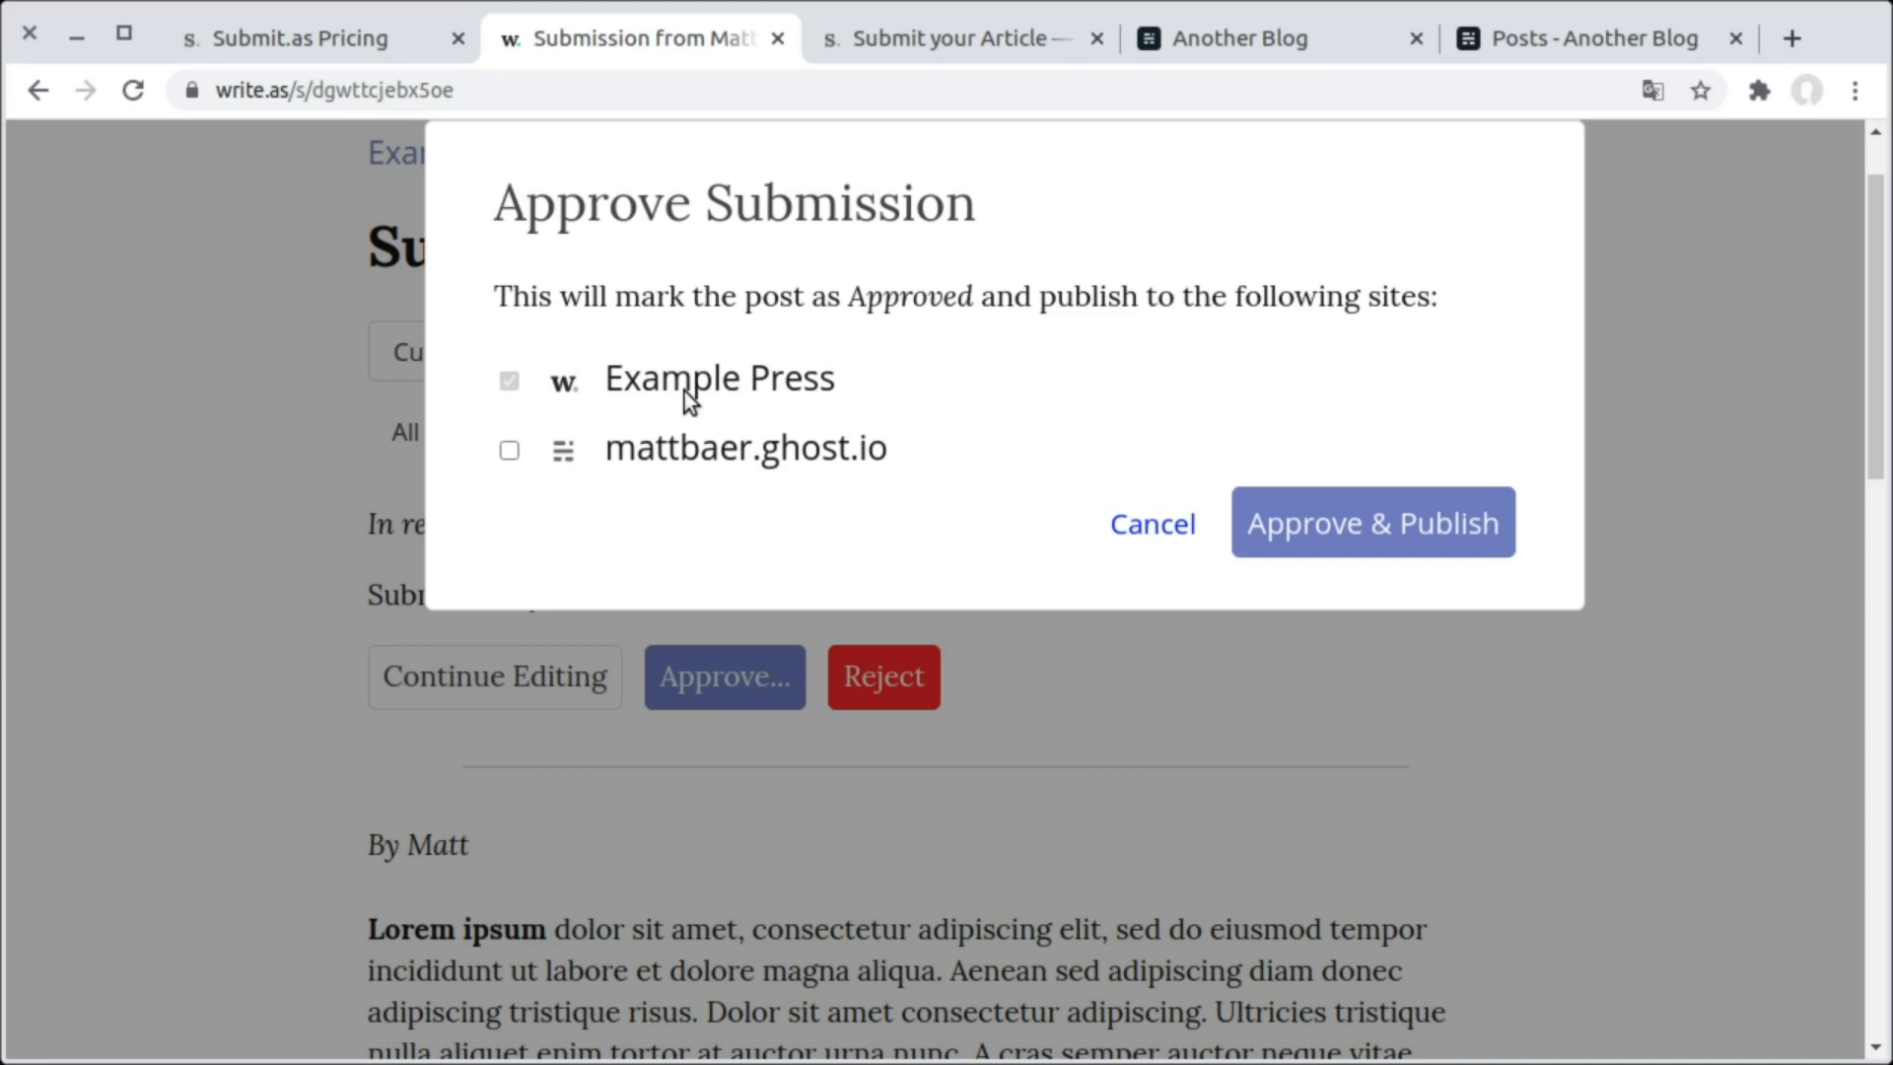
pyautogui.click(696, 450)
pyautogui.click(1387, 523)
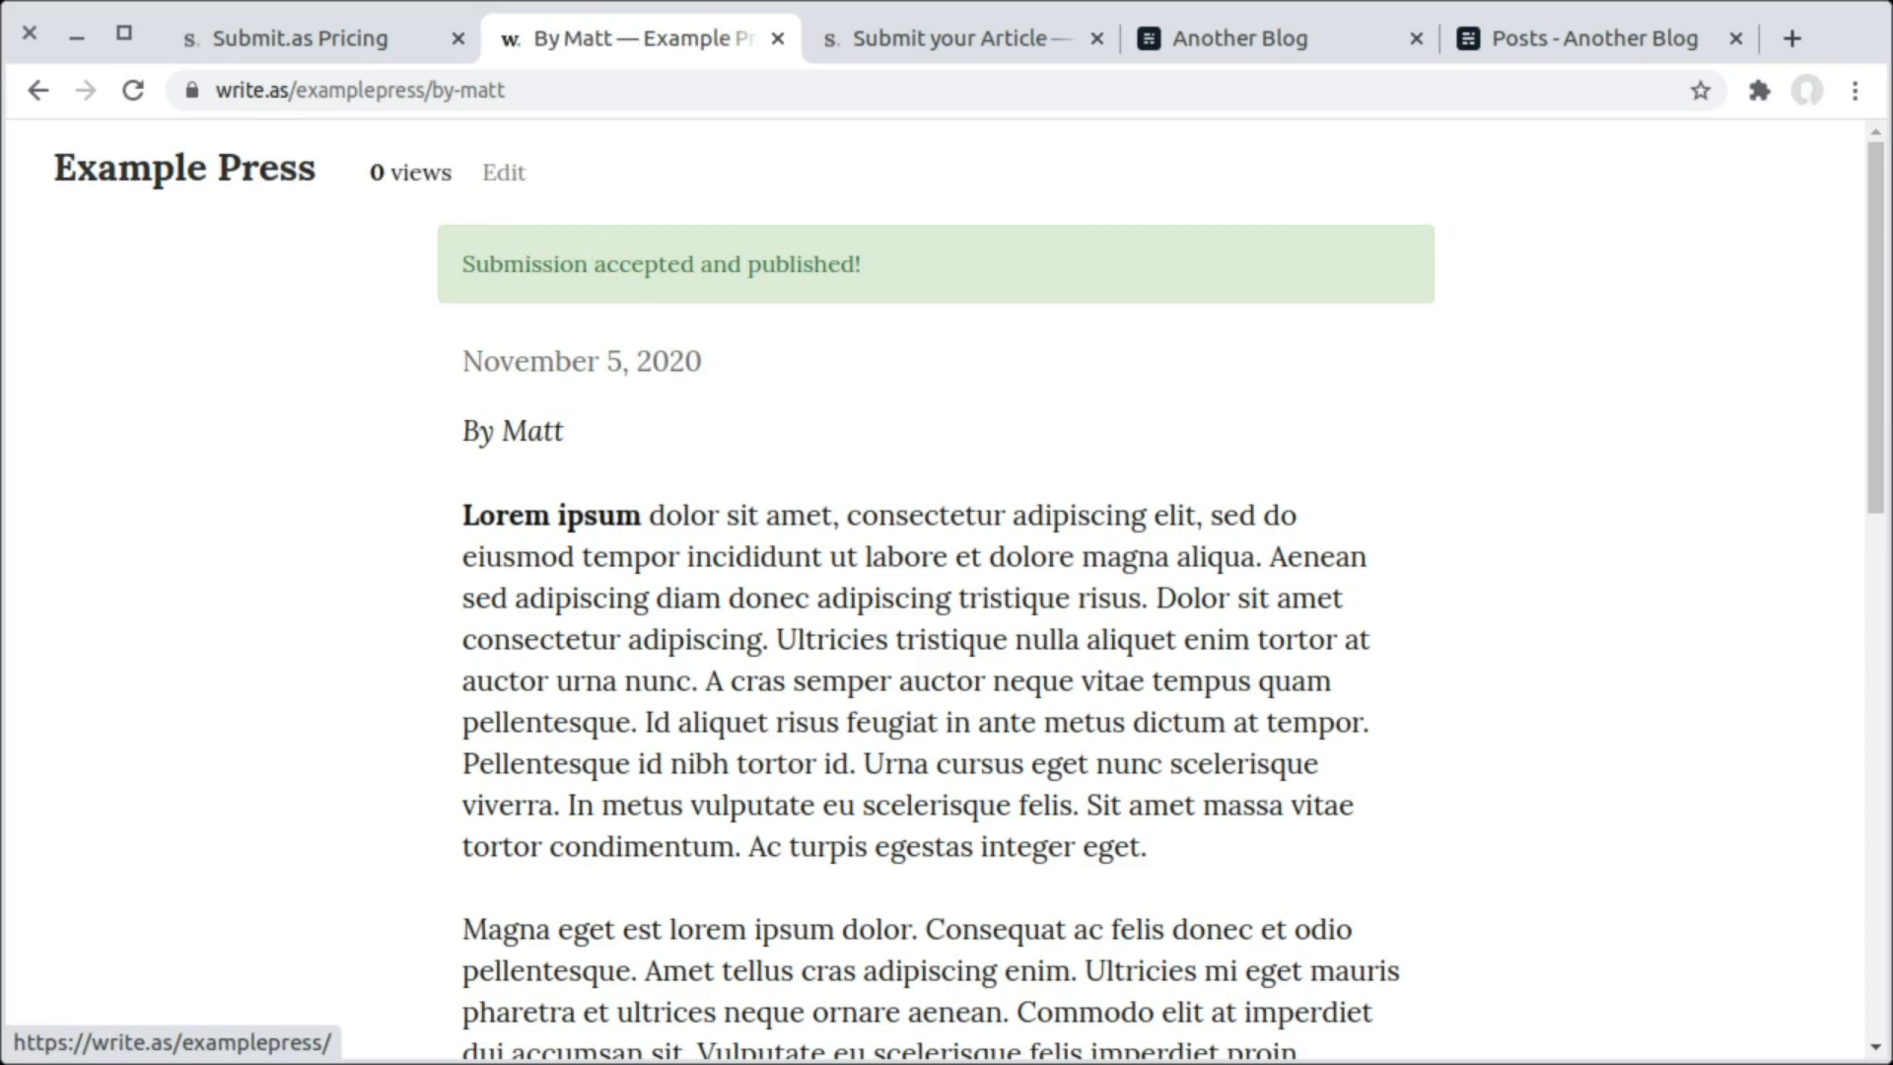
# Switch to the Ghost blog, refresh its home page, open the newly published article and review its title and text.
pyautogui.click(1248, 39)
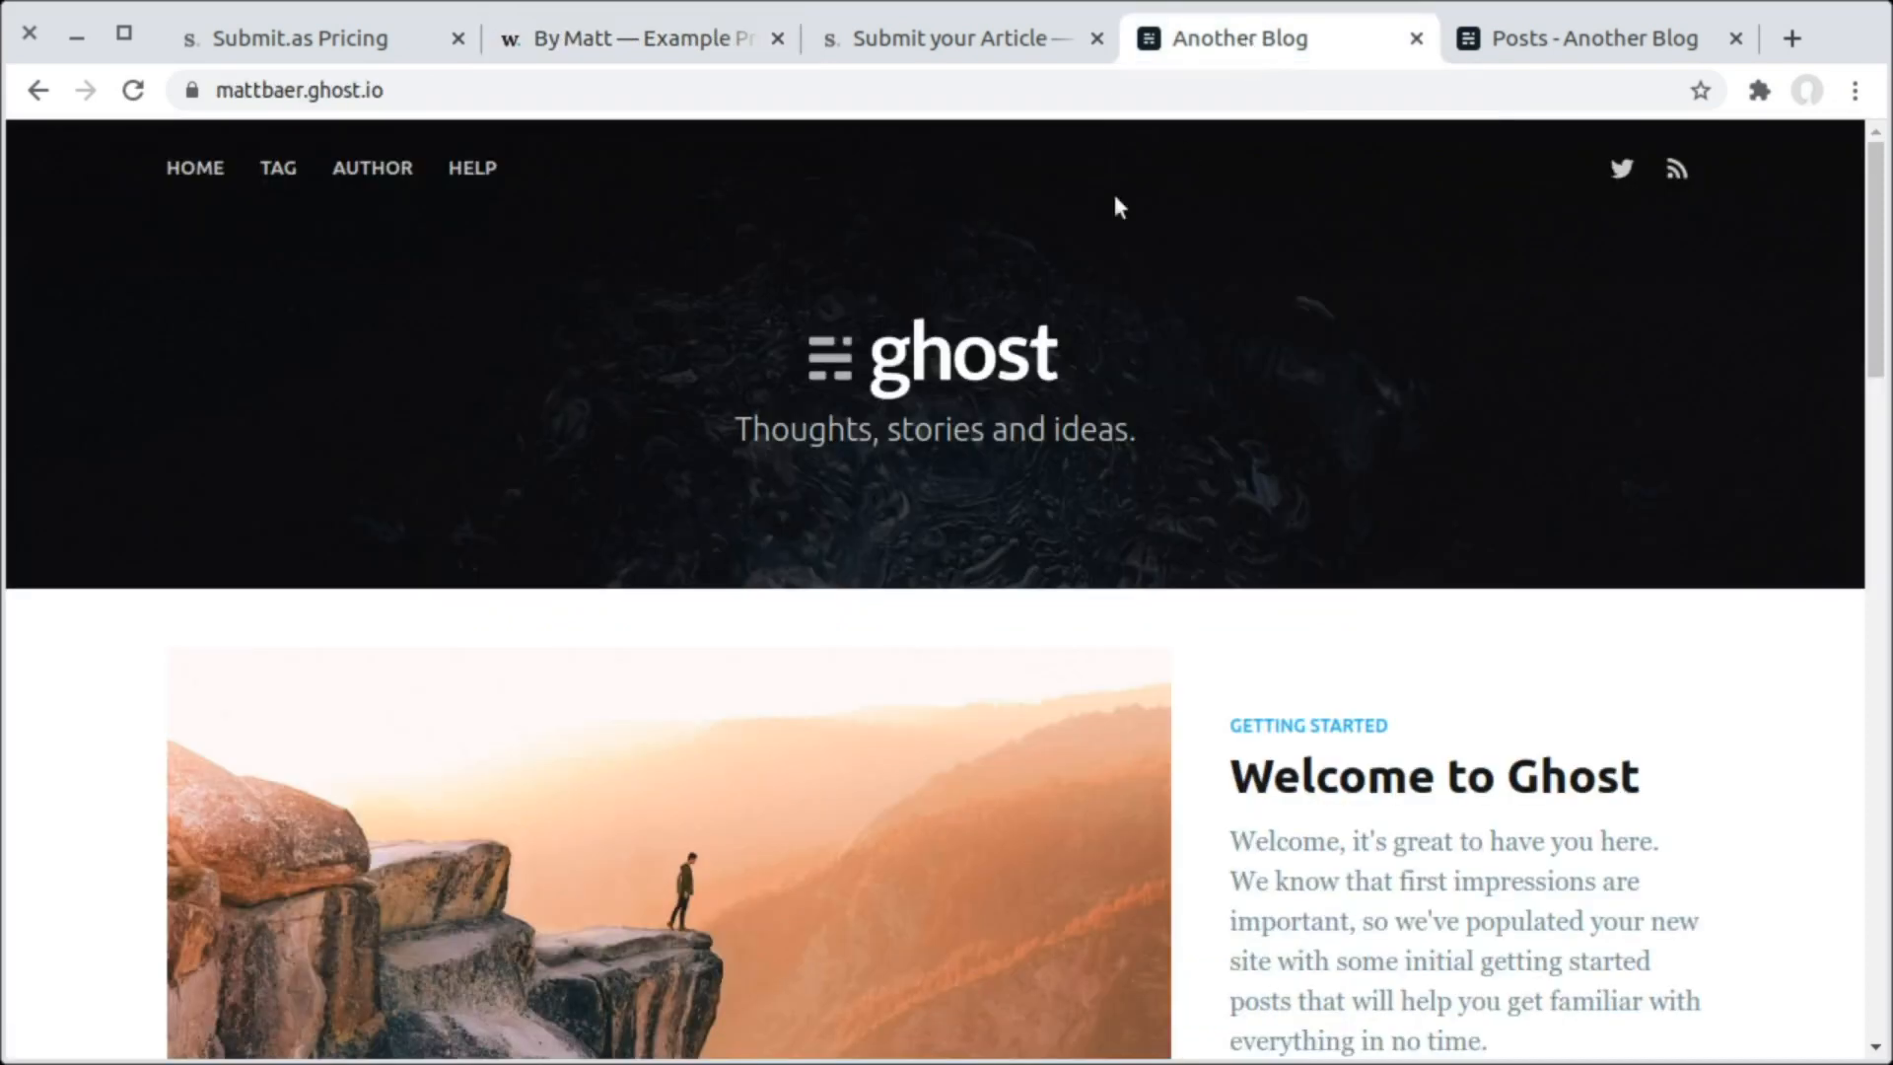
pyautogui.click(134, 90)
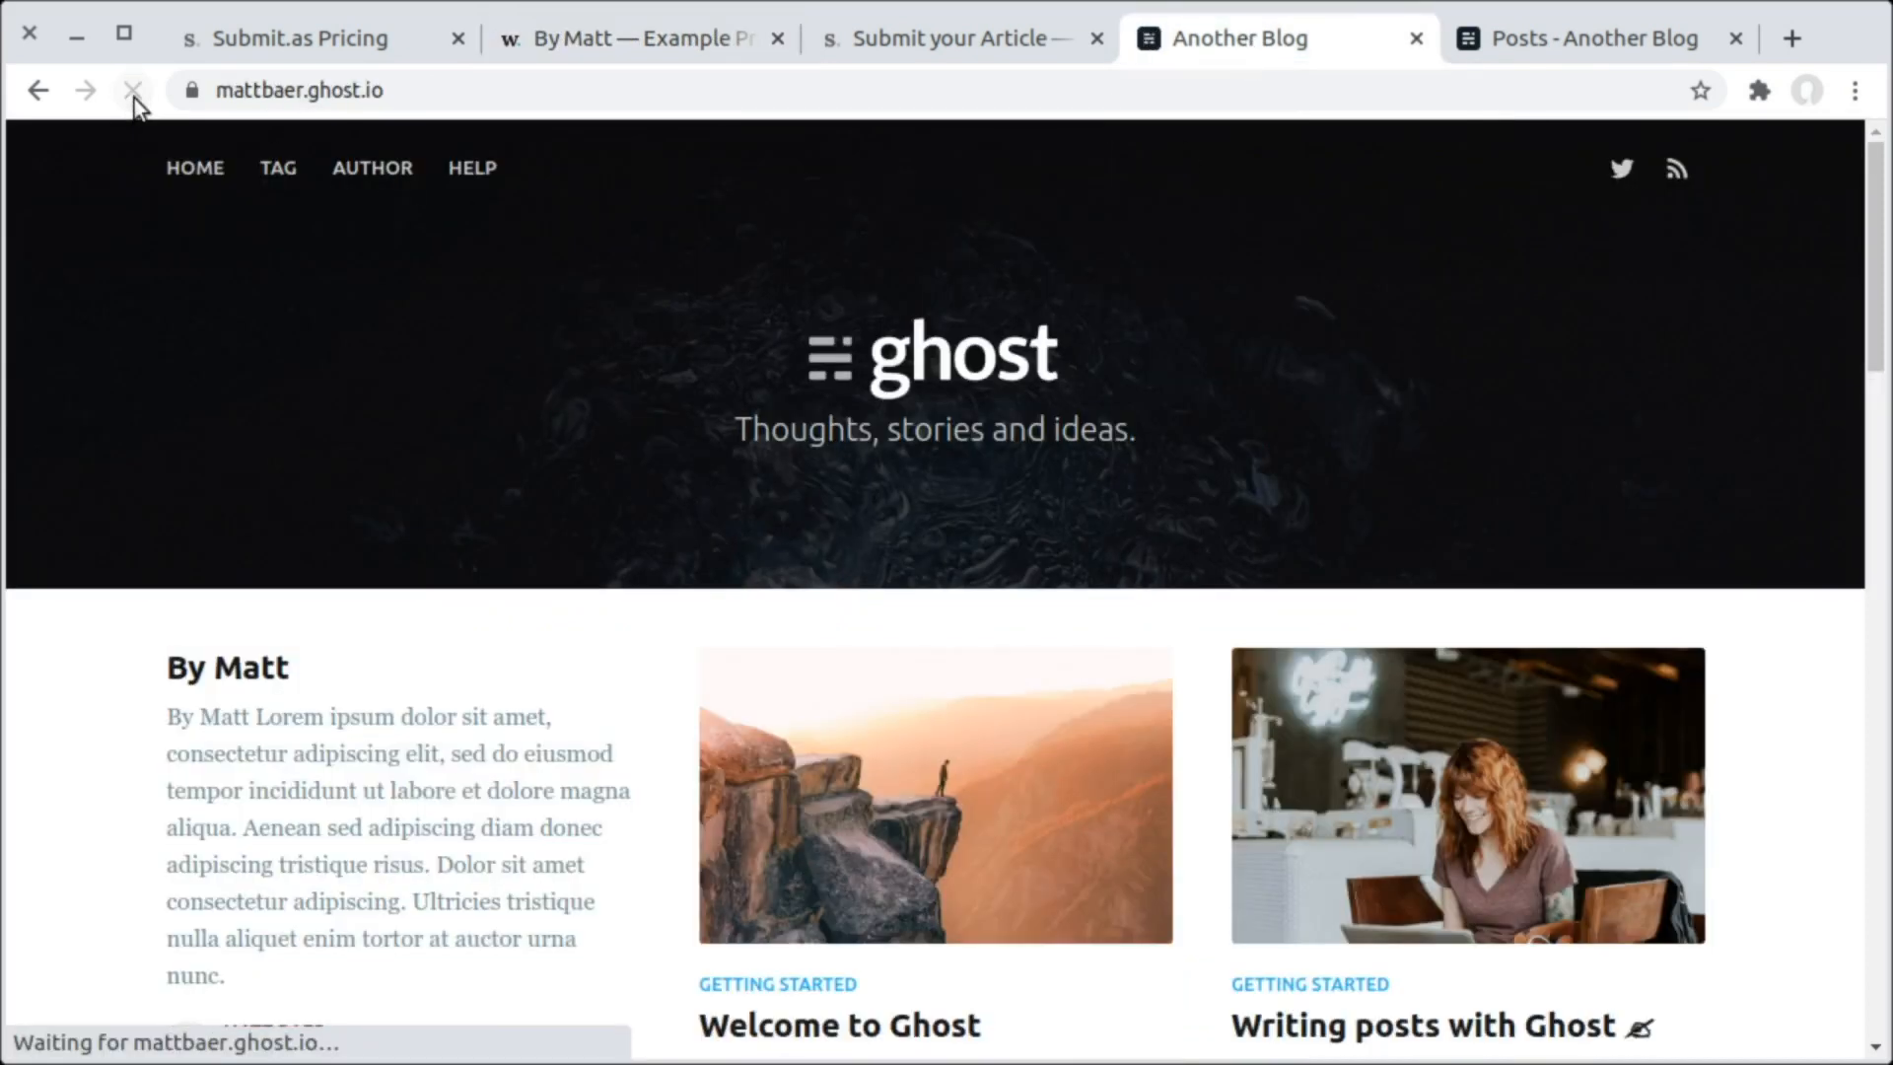
pyautogui.click(217, 666)
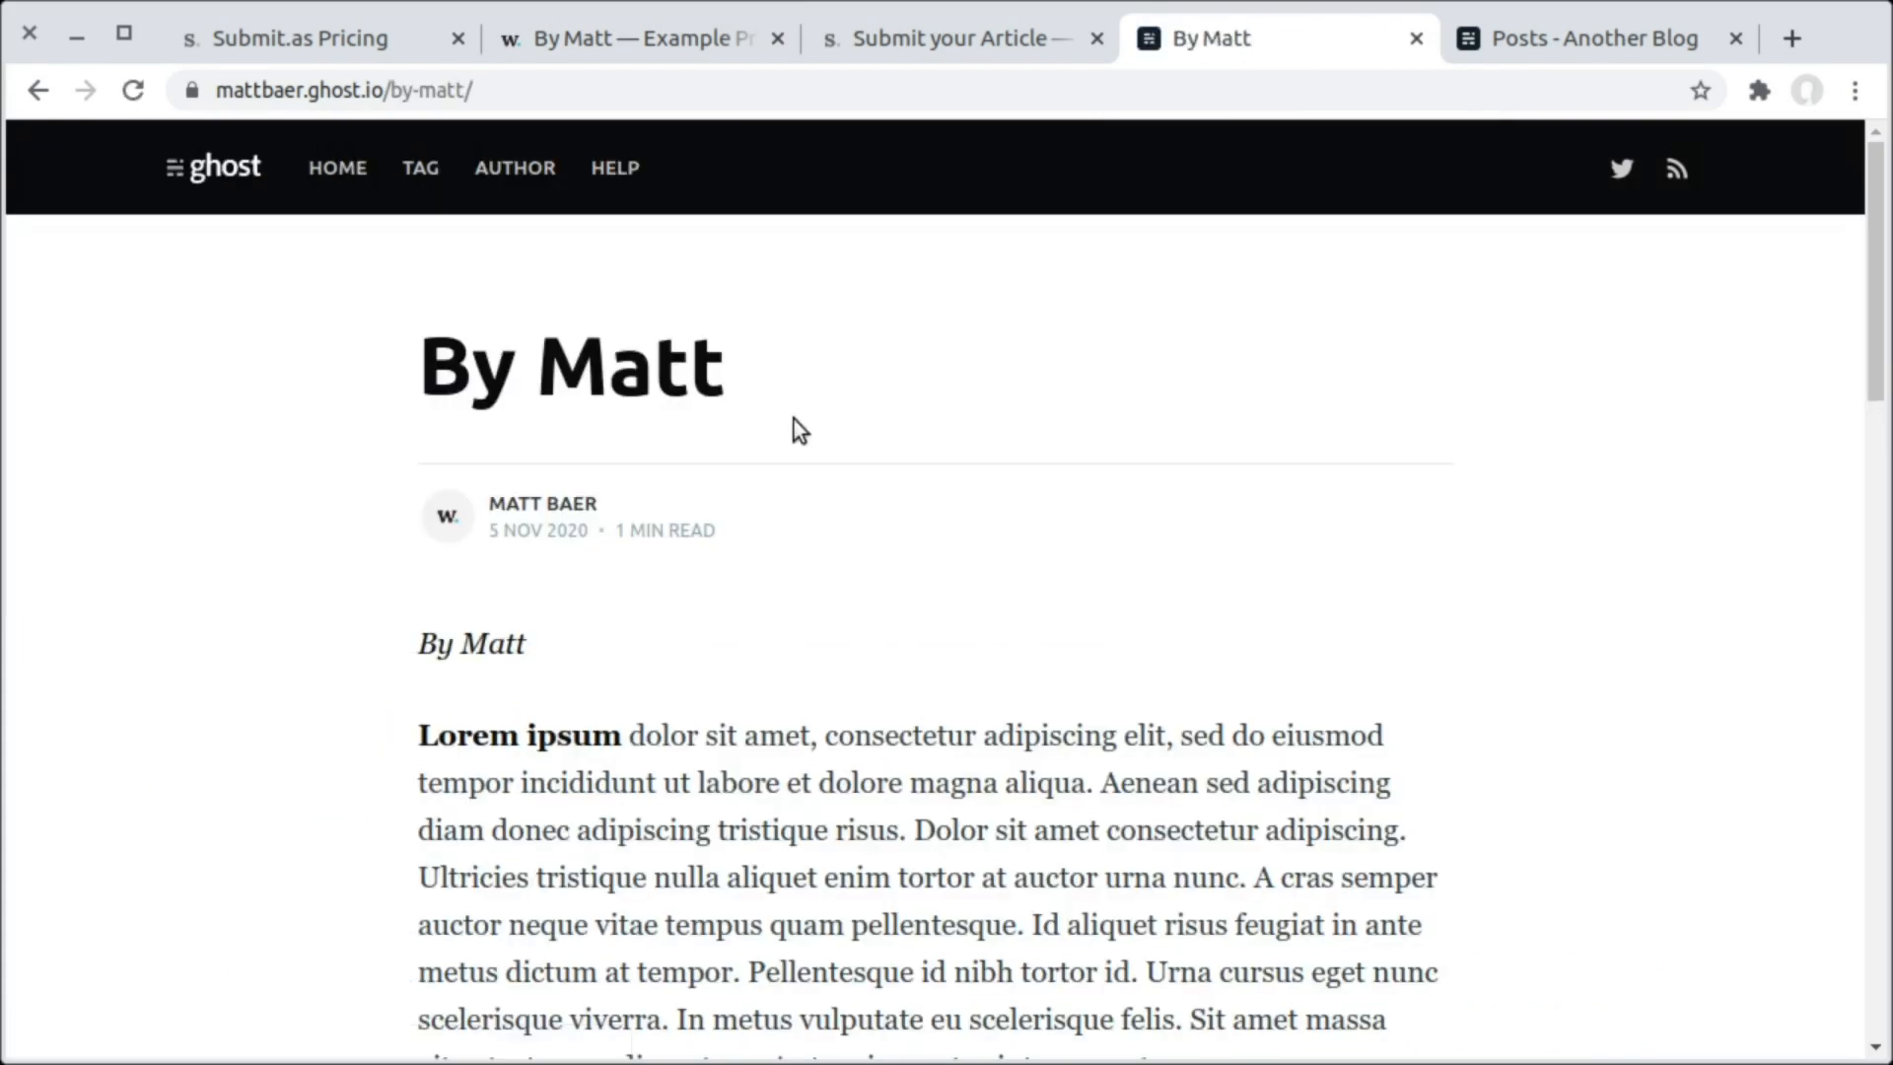
pyautogui.scroll(-1, 672, 451)
pyautogui.scroll(1, 868, 540)
pyautogui.moveTo(725, 374); pyautogui.dragTo(424, 374)
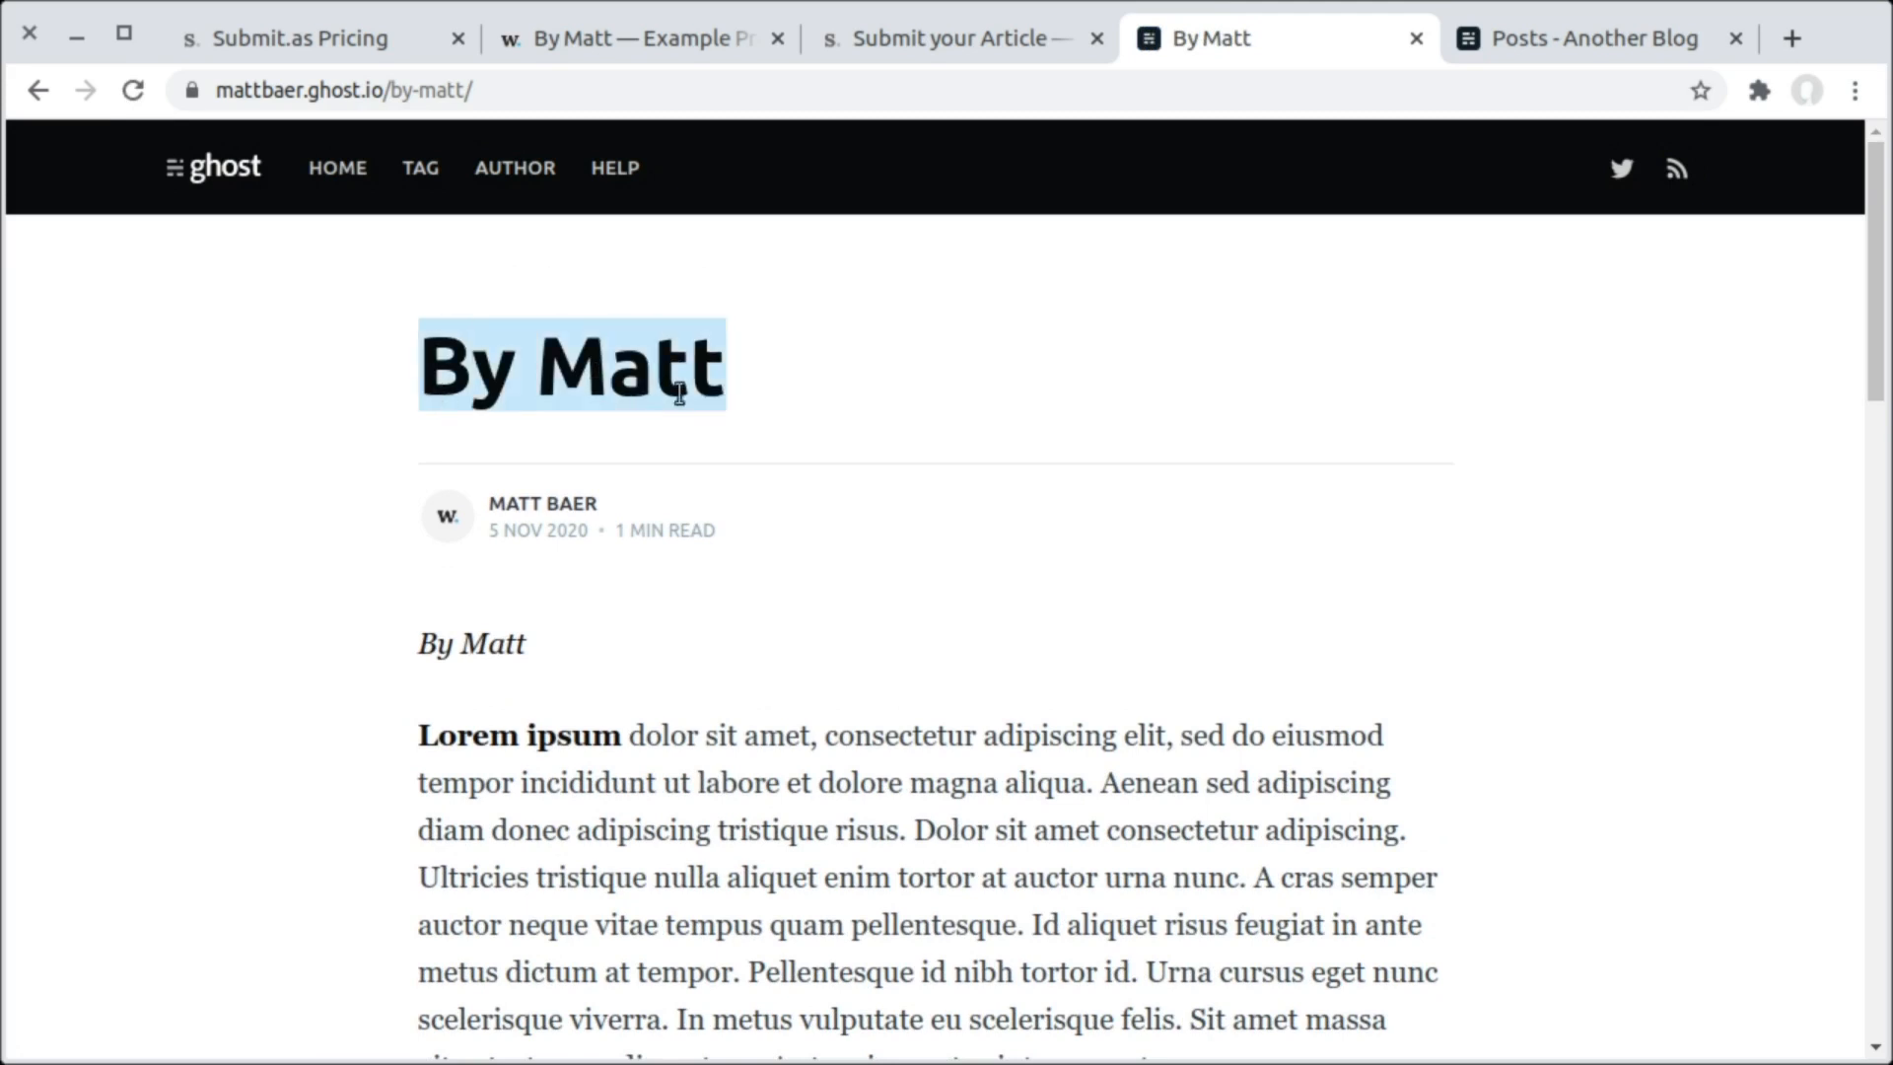
pyautogui.click(548, 530)
pyautogui.scroll(-3, 548, 530)
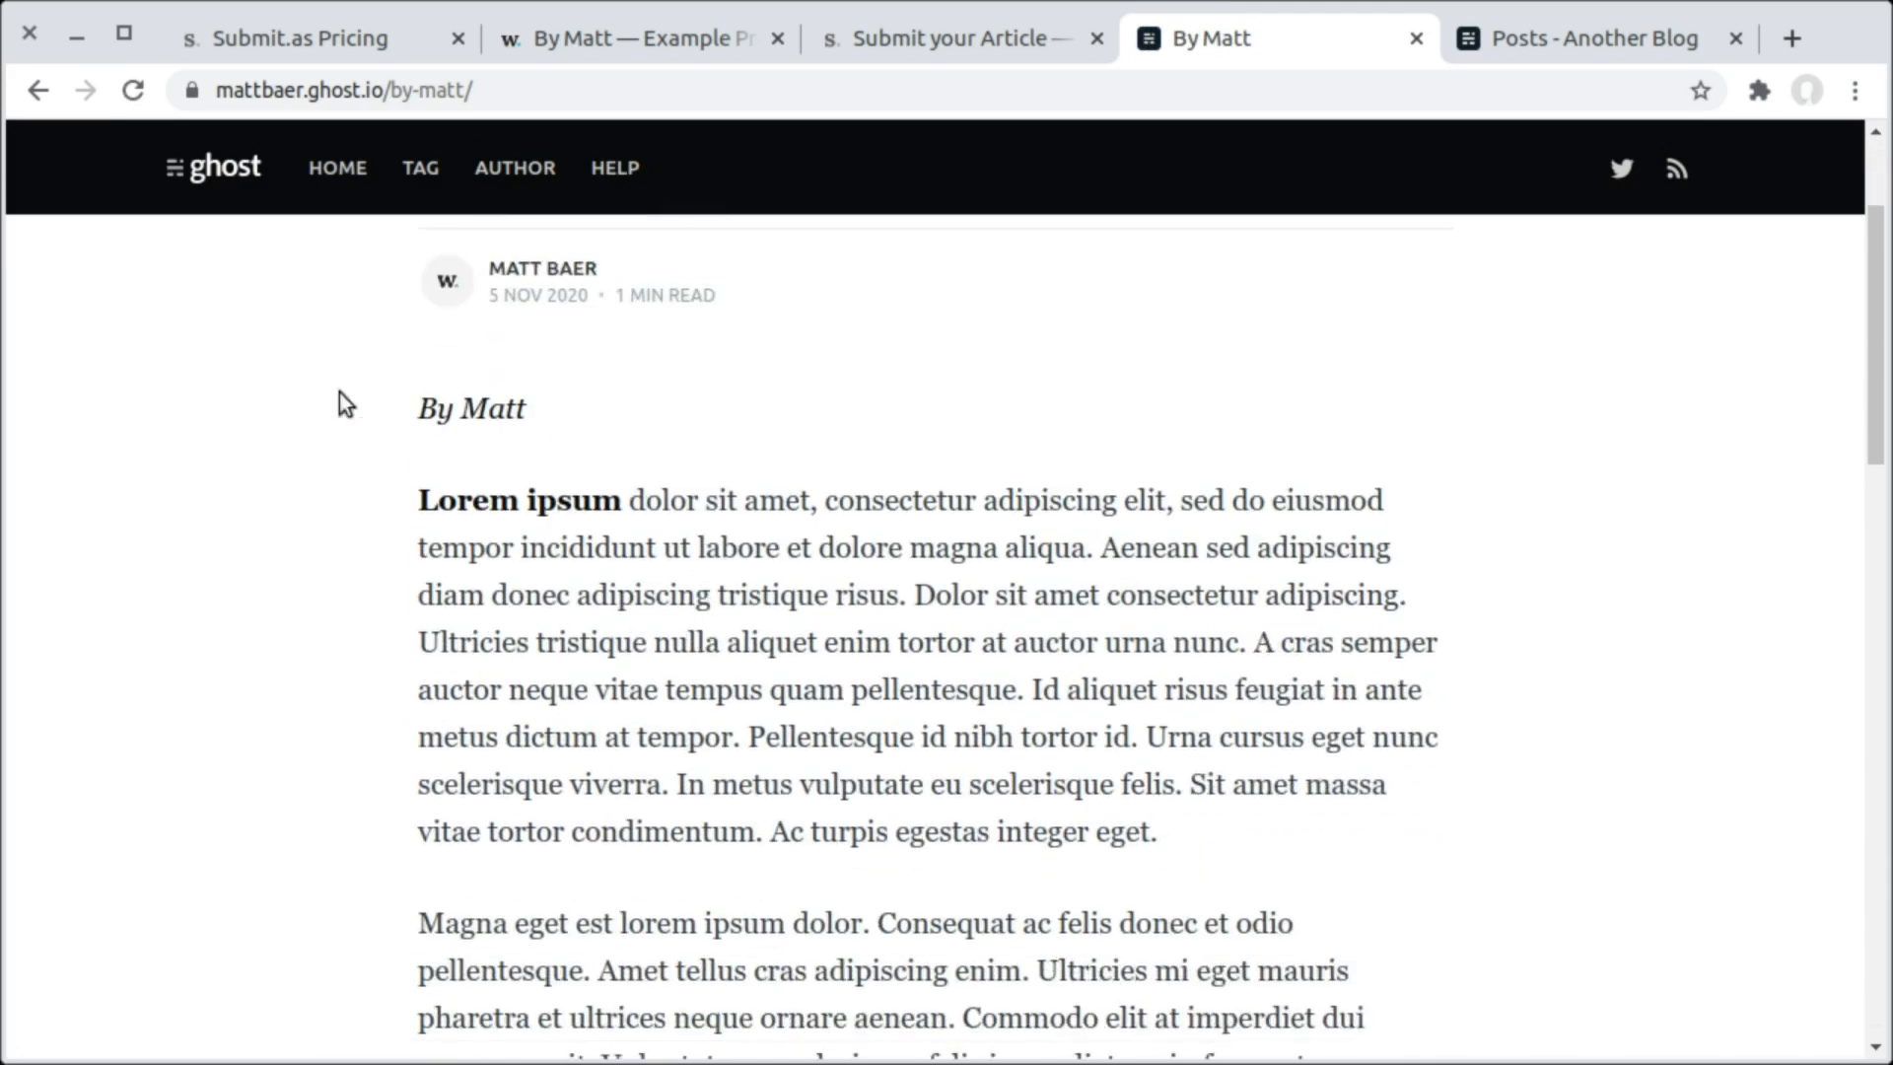
pyautogui.scroll(-9, 579, 512)
pyautogui.scroll(12, 782, 655)
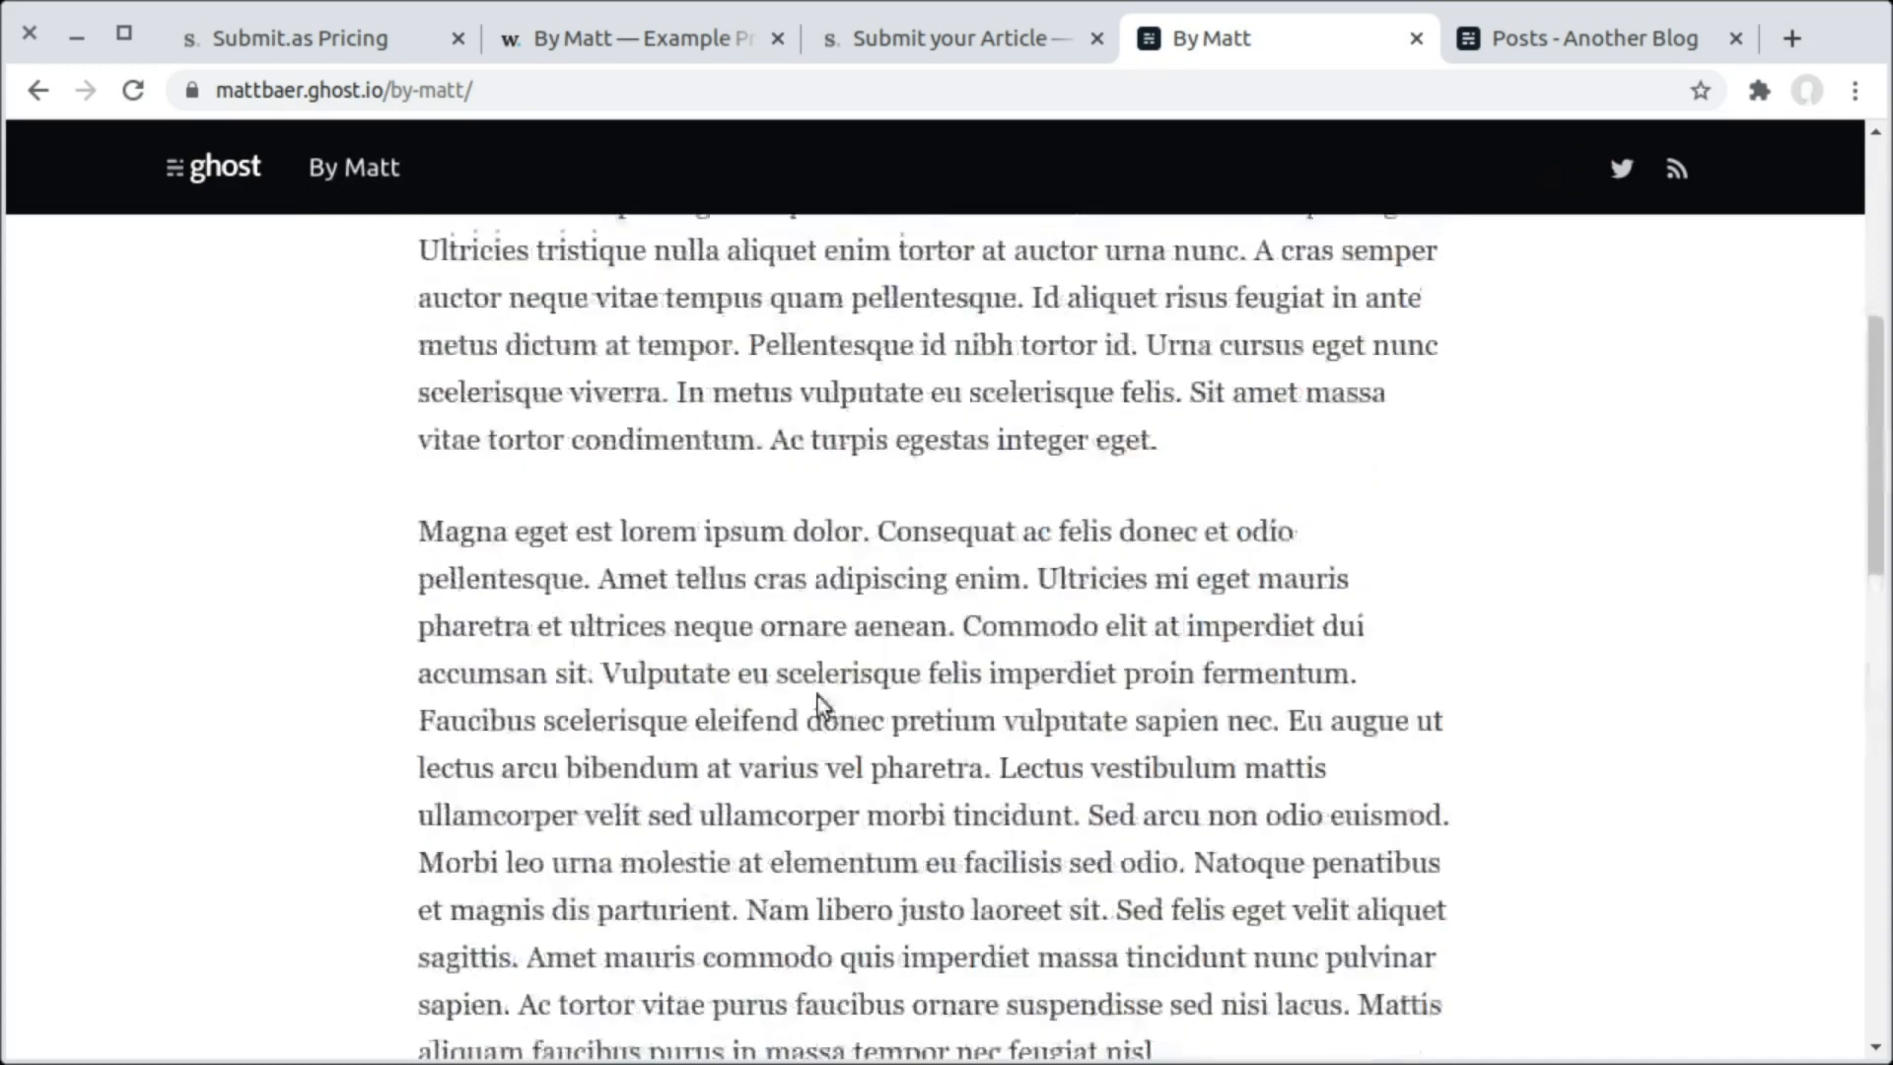
# Refresh the published posts list in the Ghost admin, open the new post in the editor and inspect its Markdown source.
pyautogui.click(1559, 40)
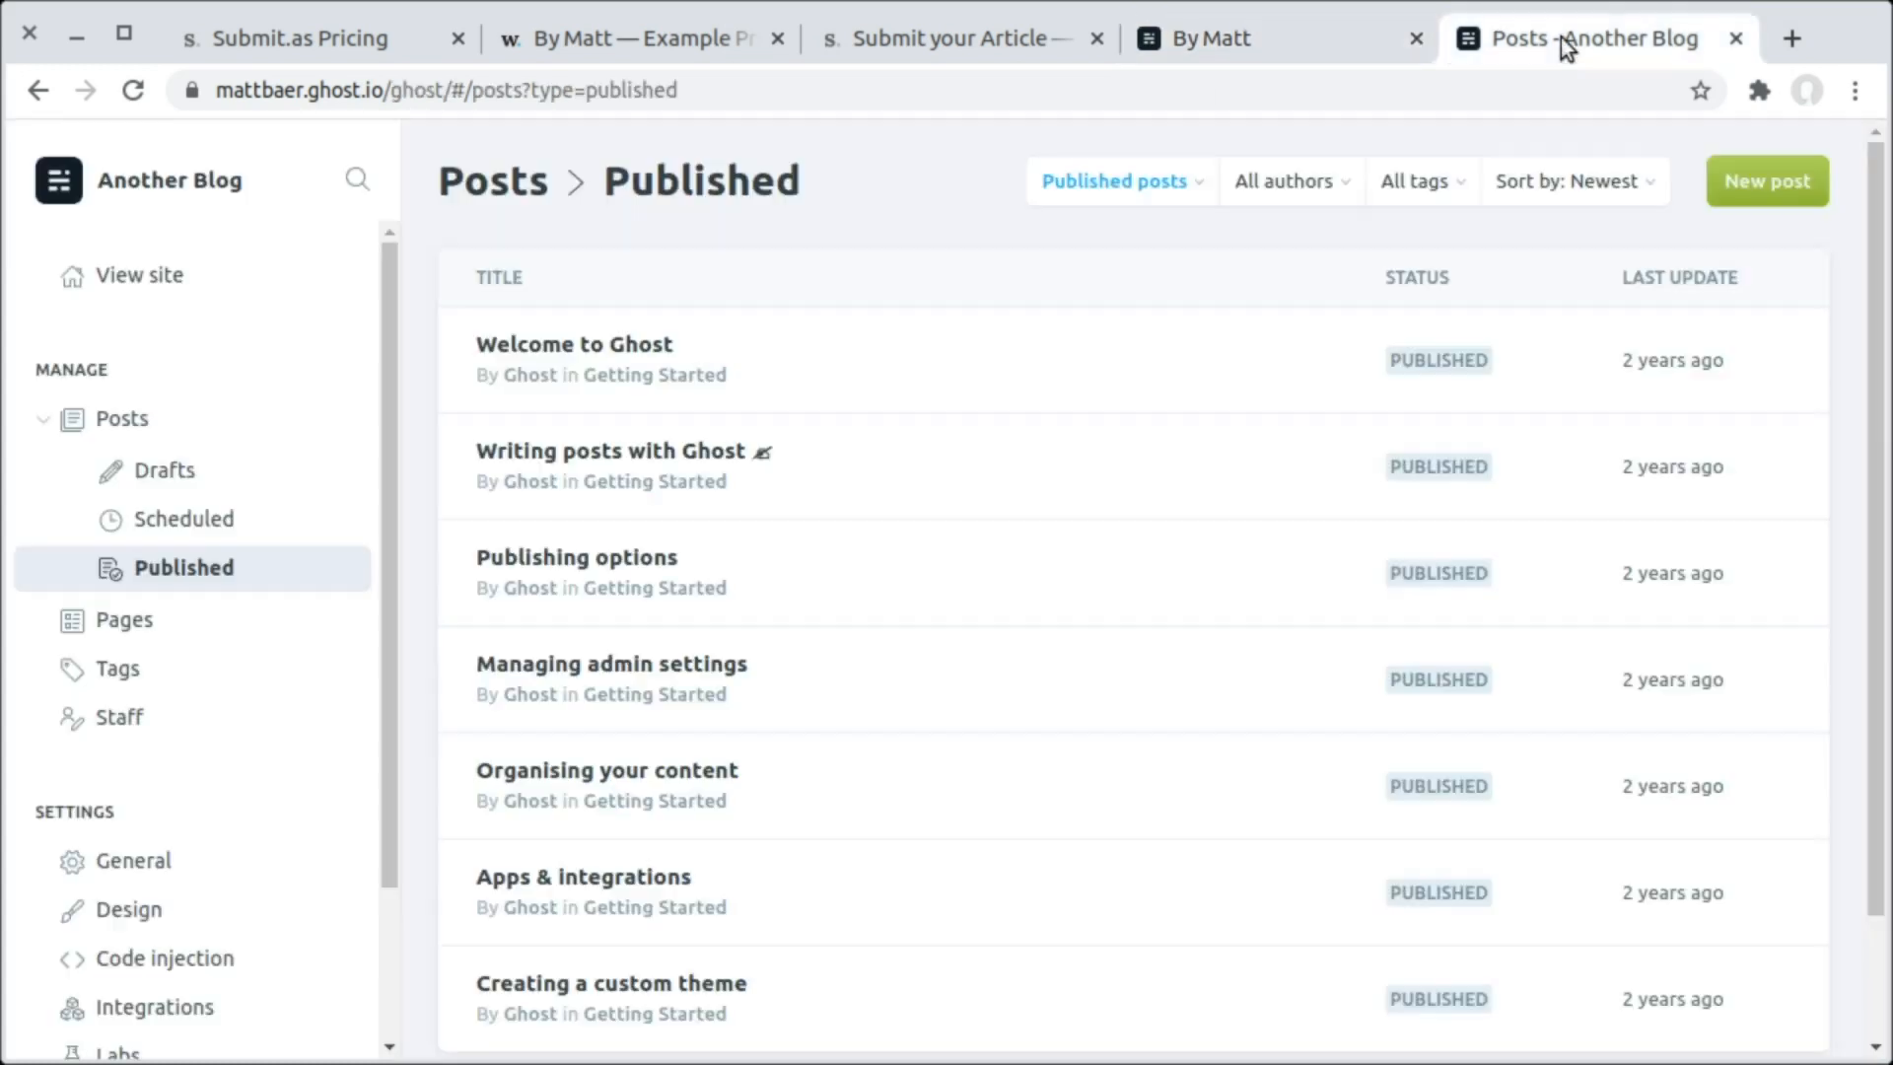
pyautogui.click(132, 90)
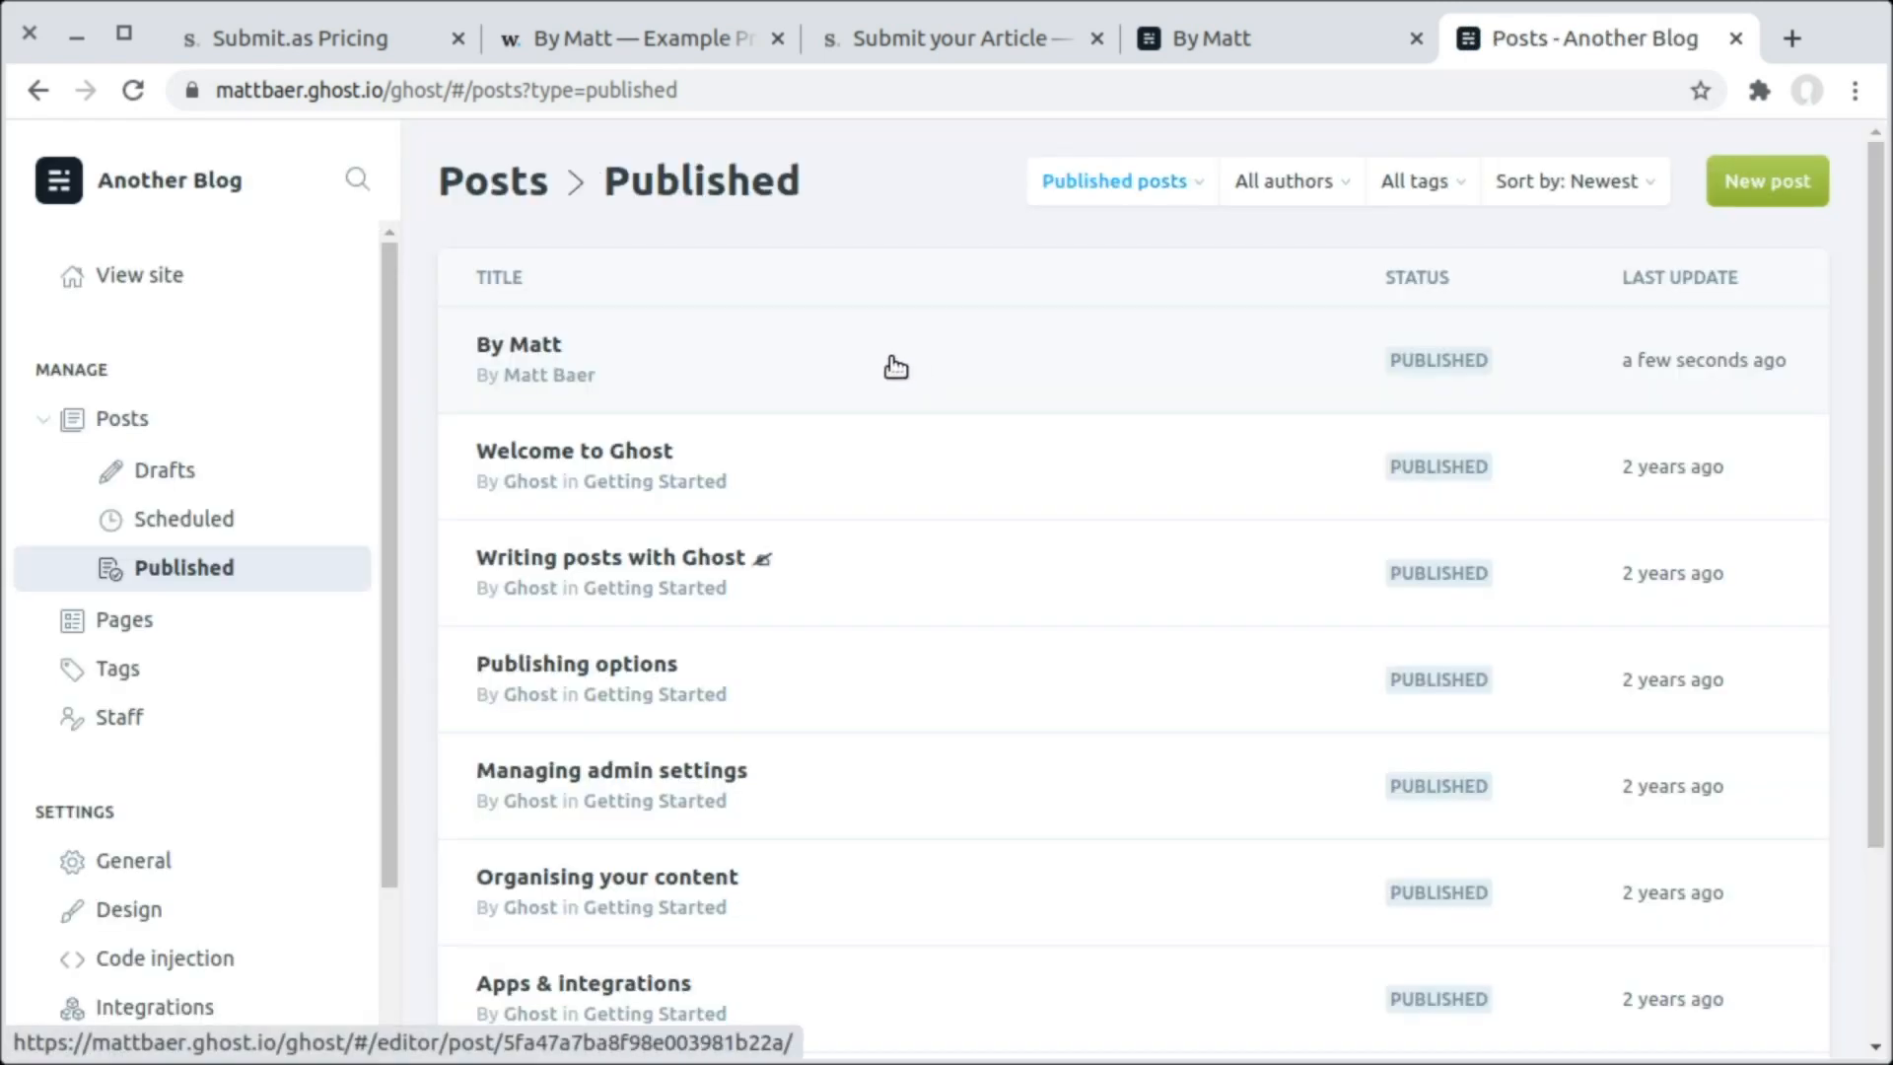
pyautogui.click(896, 367)
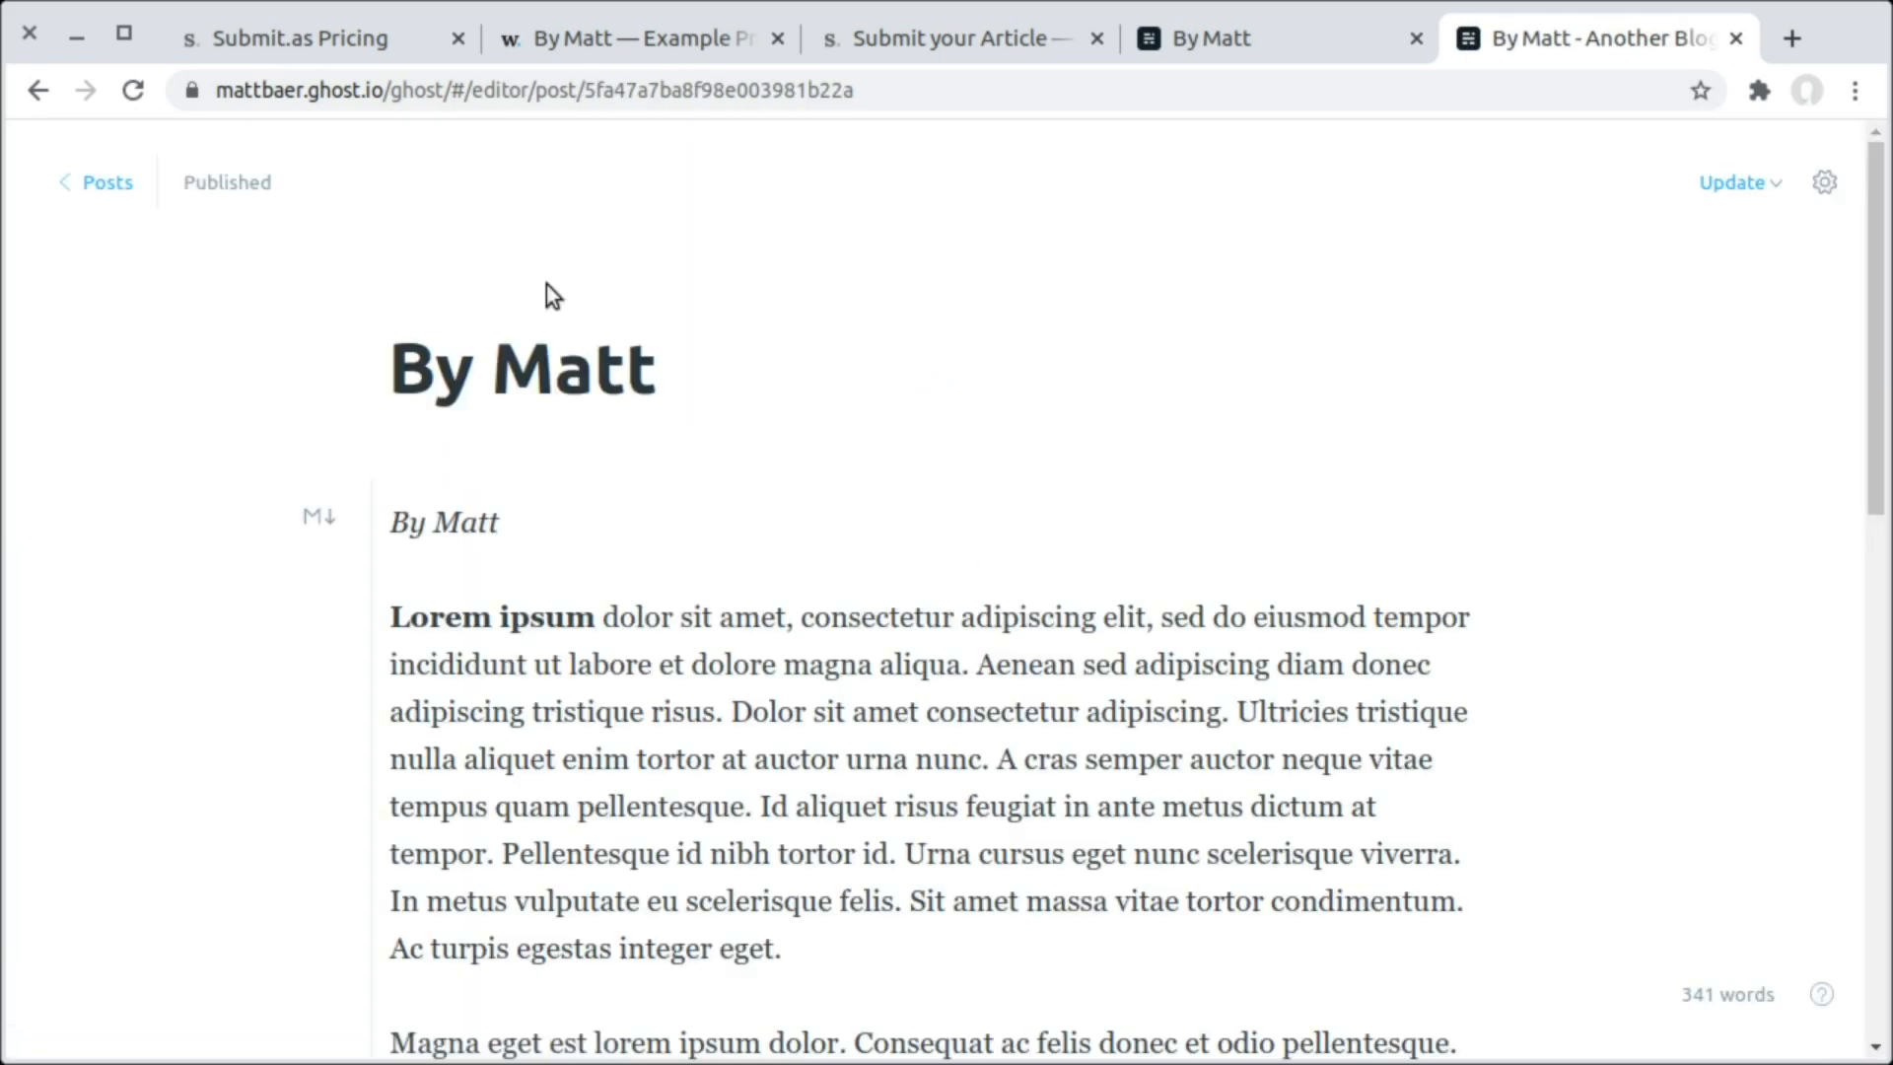
pyautogui.scroll(-1, 707, 533)
pyautogui.click(705, 532)
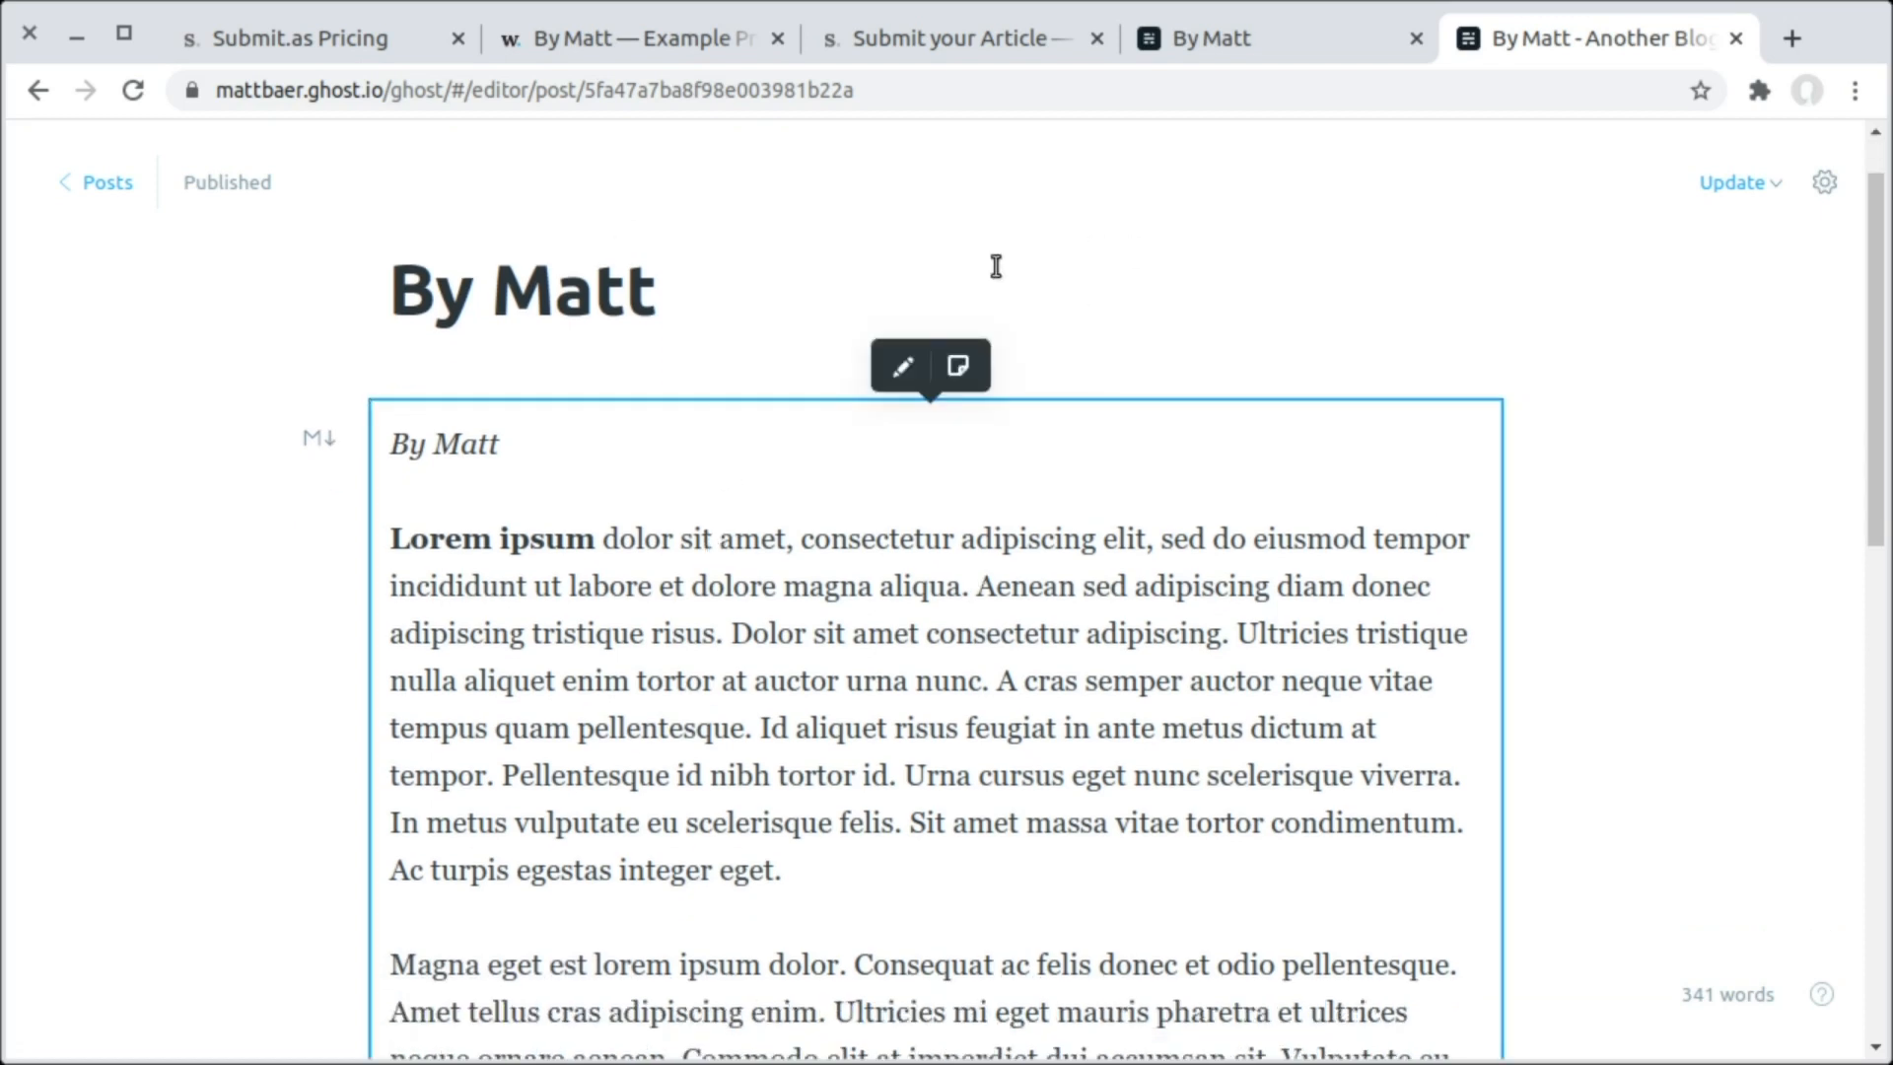
pyautogui.click(914, 357)
pyautogui.scroll(7, 626, 459)
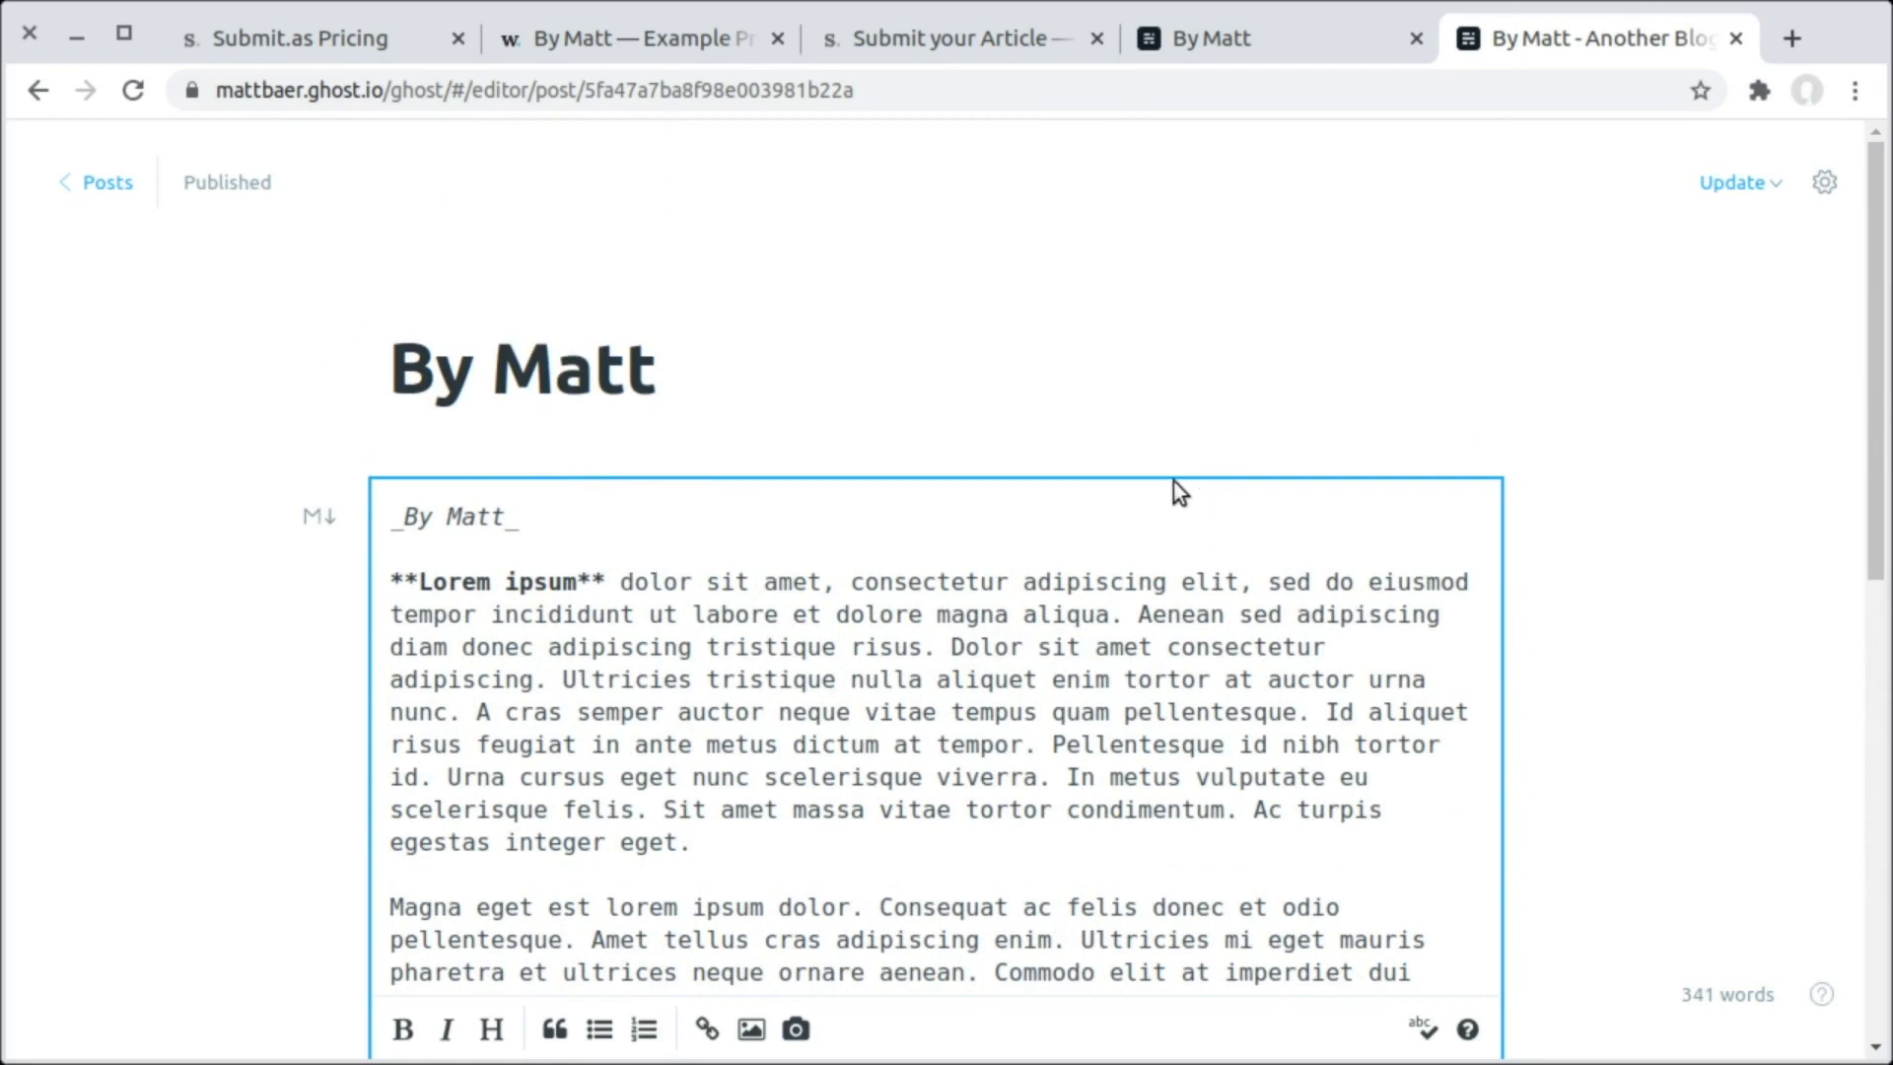
pyautogui.scroll(-5, 1134, 491)
pyautogui.scroll(-5, 1096, 487)
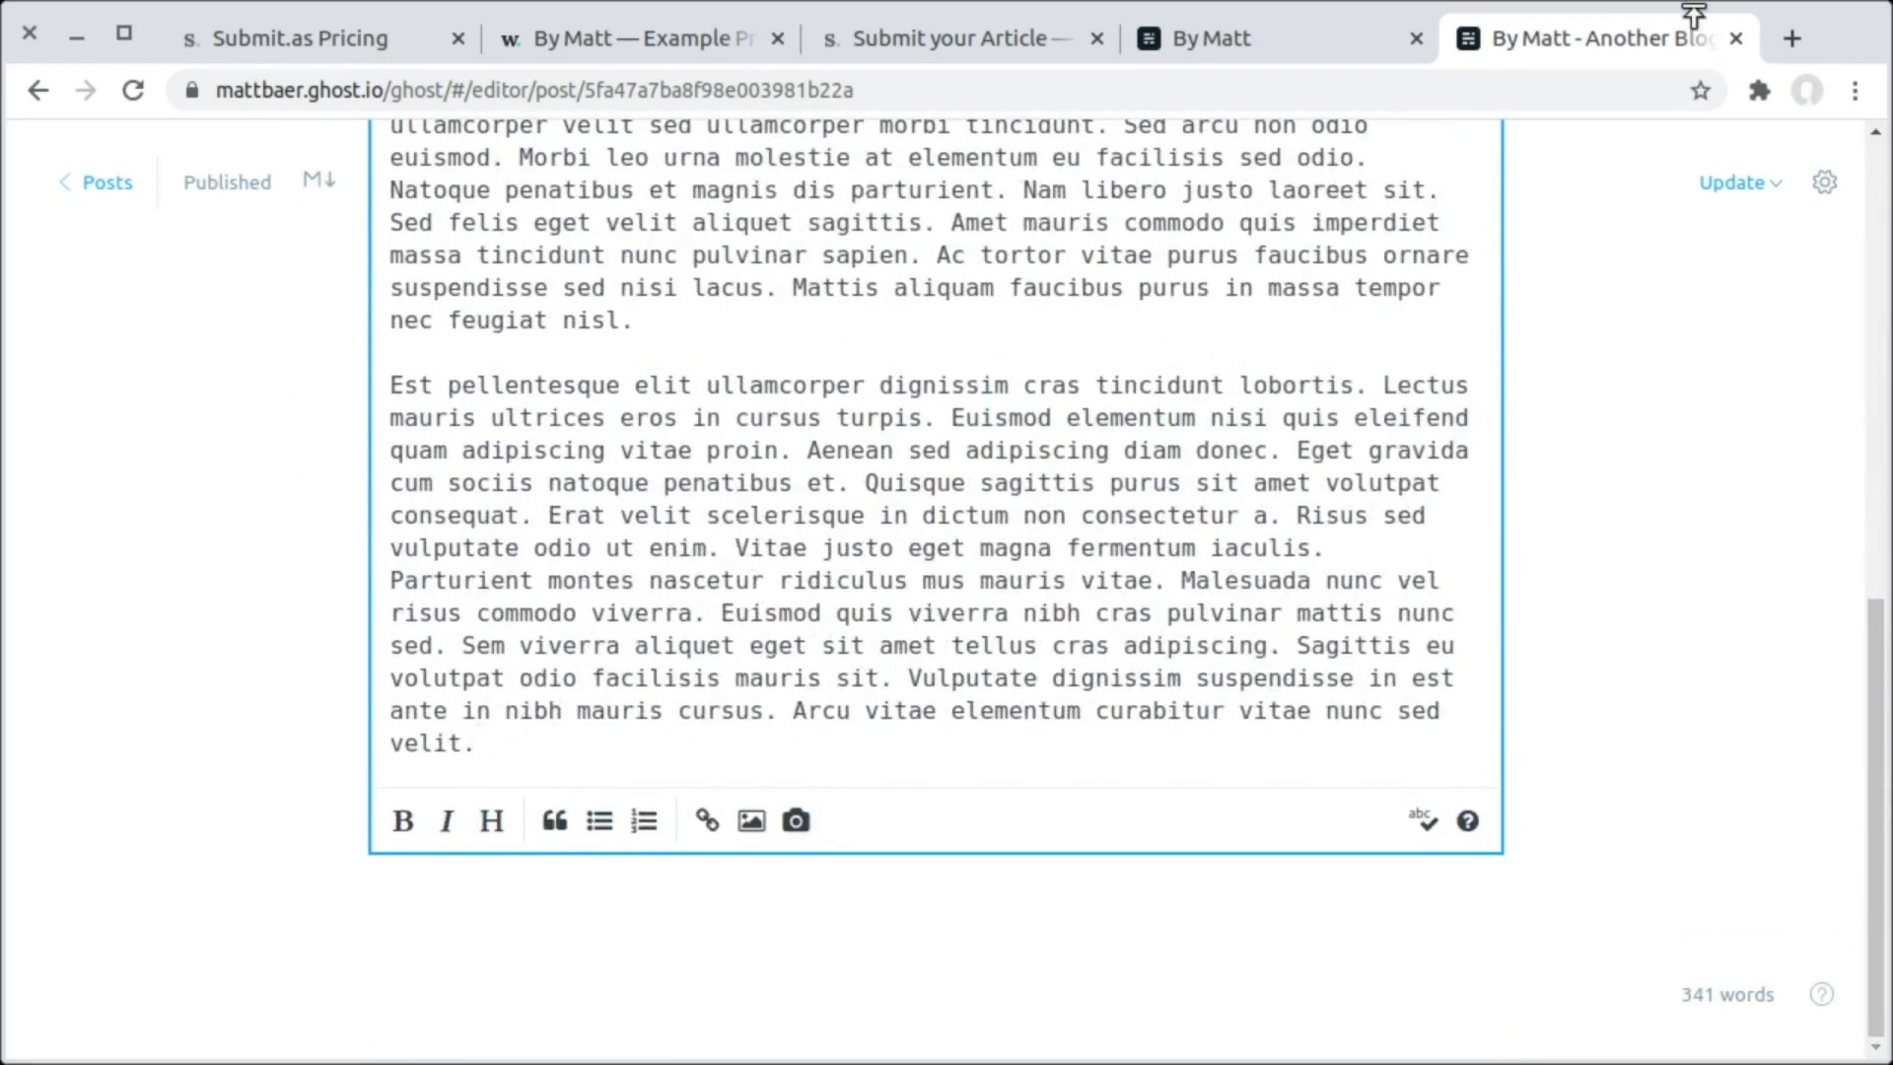
# Revisit the published article on the Ghost blog and return to the "Submit your Article" page on Submit.as.
pyautogui.click(1272, 61)
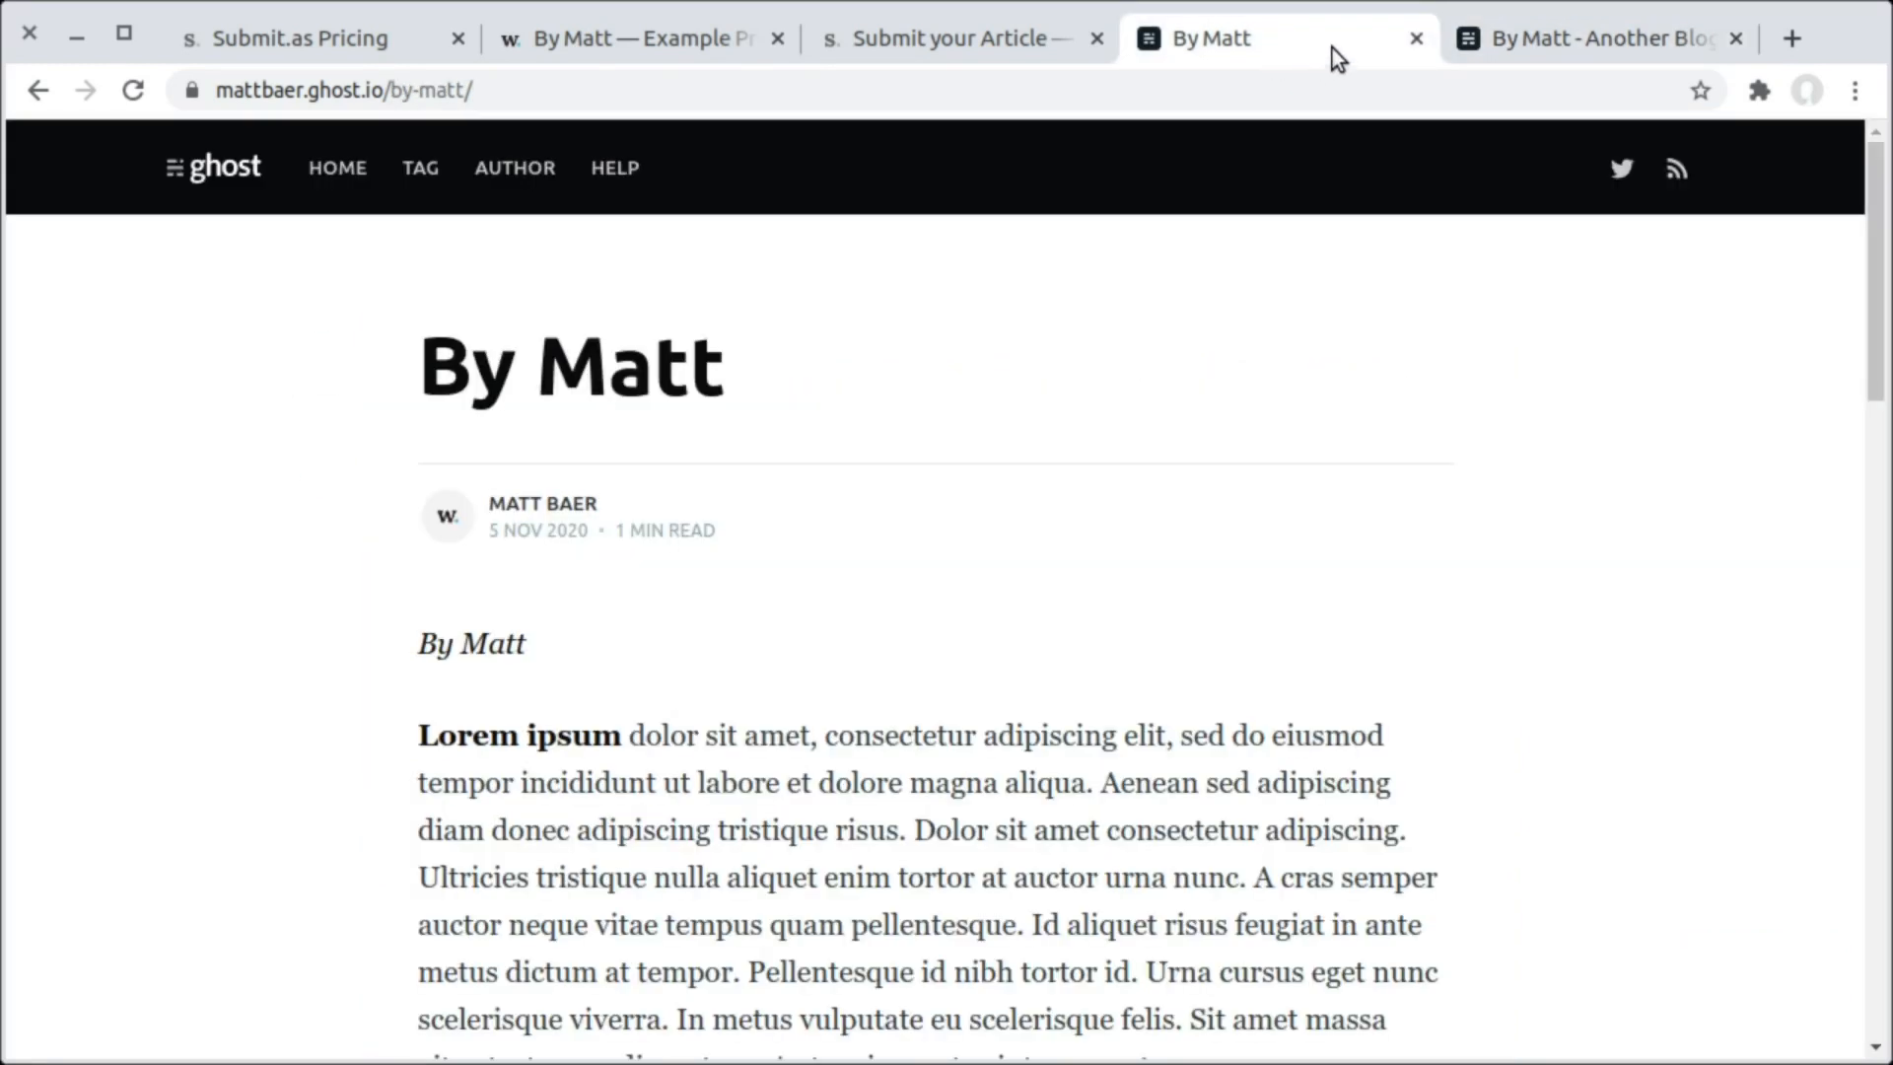
pyautogui.click(915, 42)
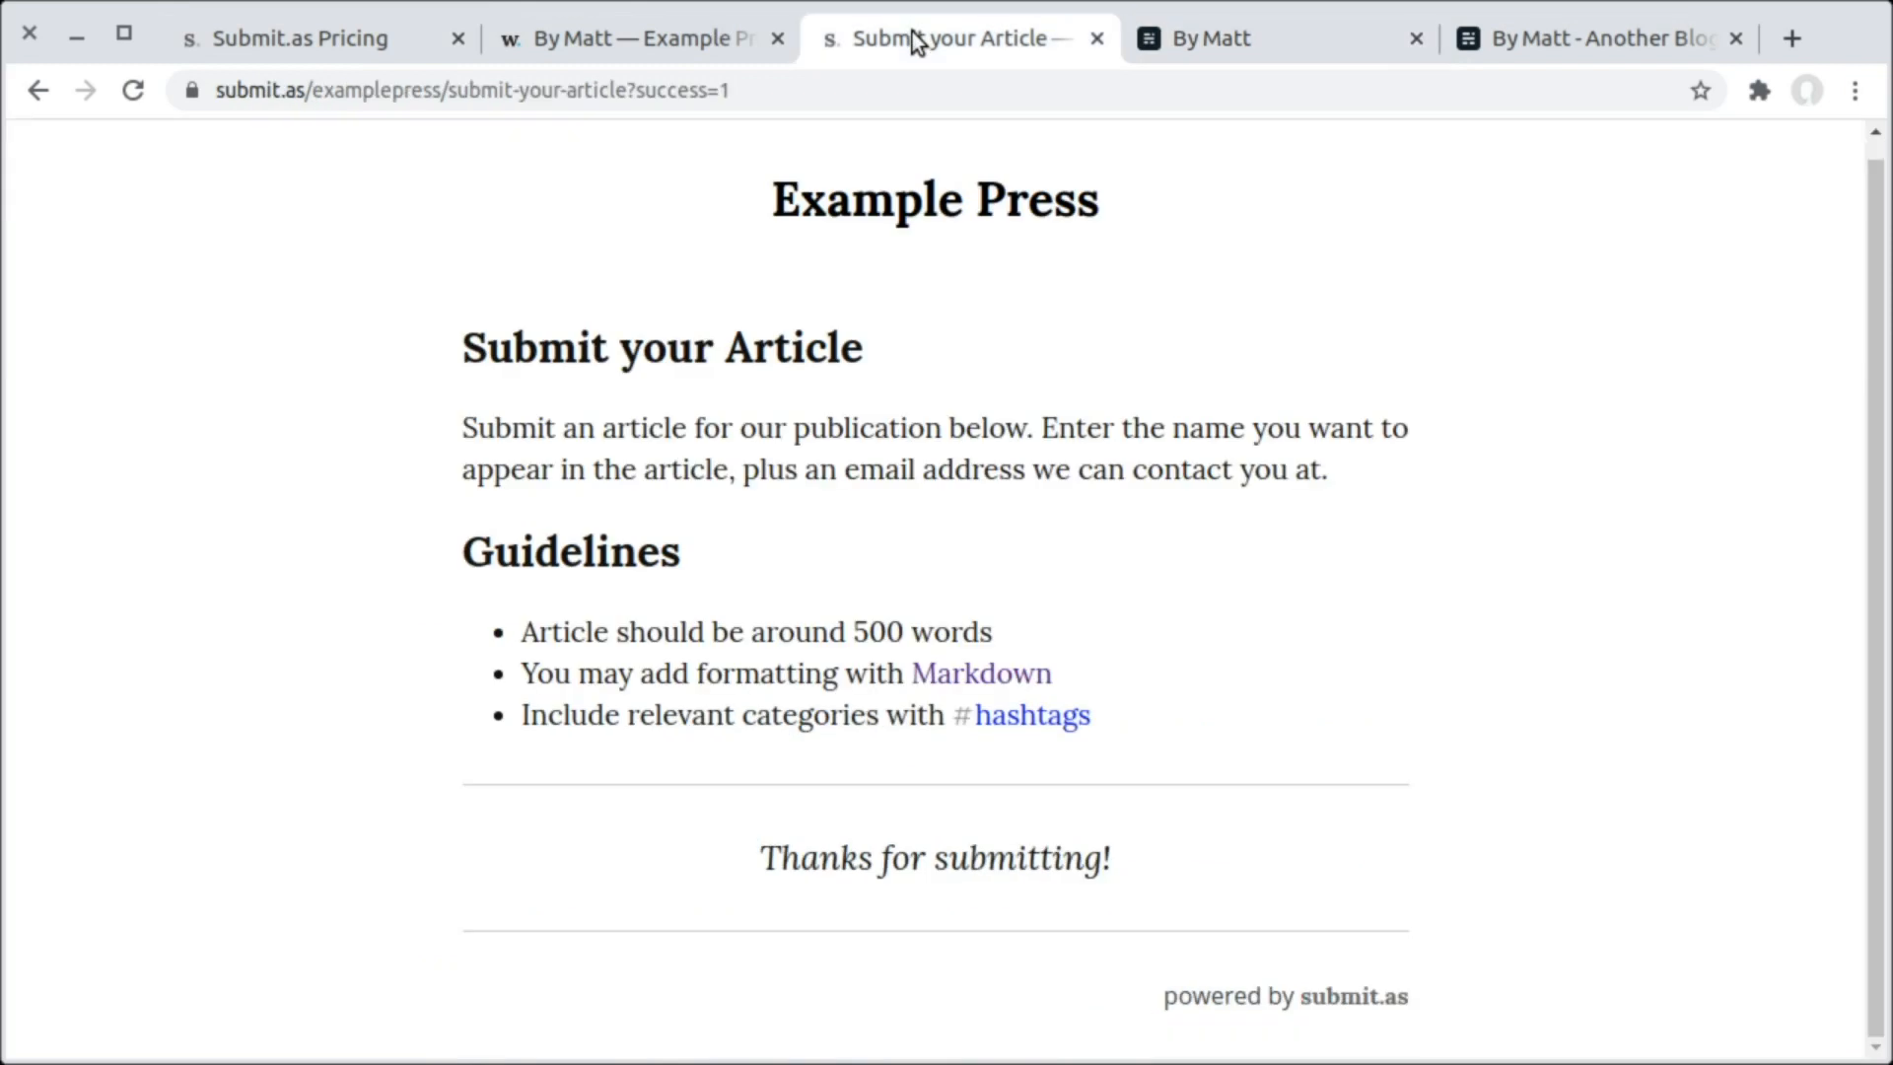